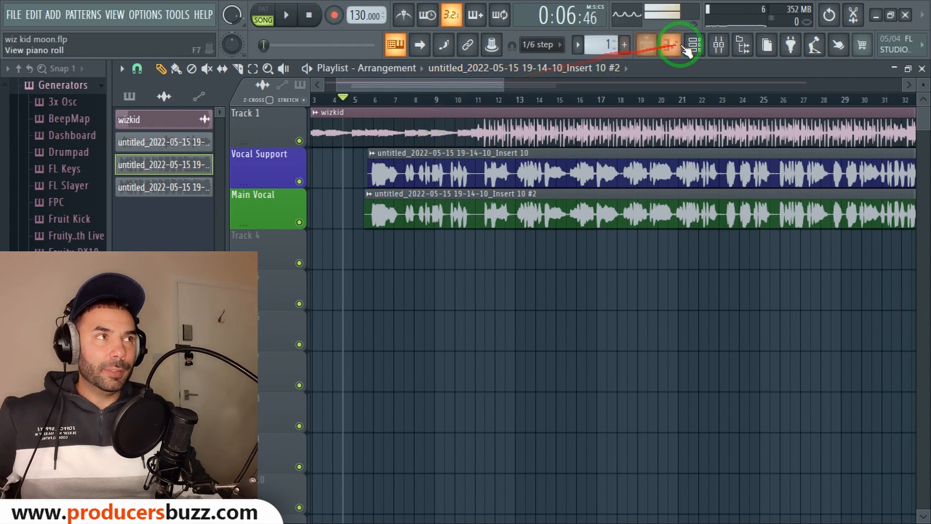
Examine the effects on the Main Rec, Vocal Support and Main Vocals tracks in the mixer
click(719, 44)
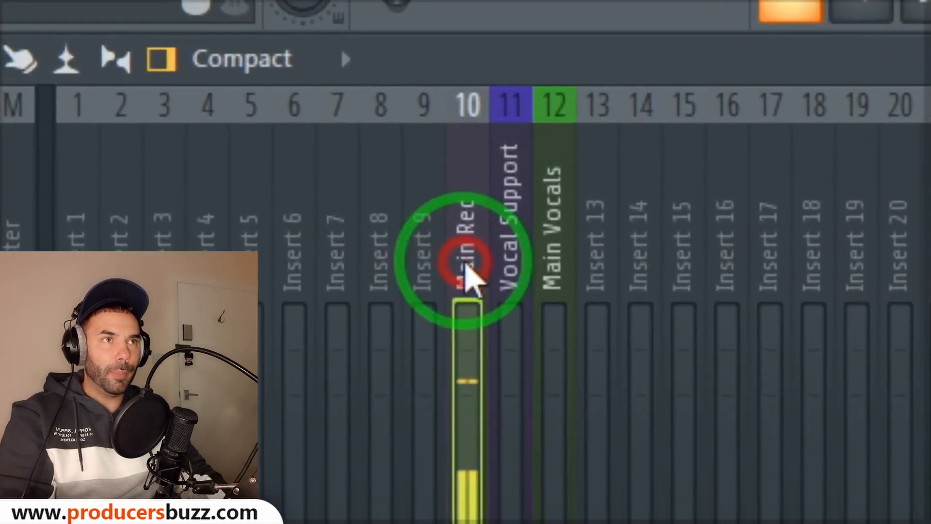
click(302, 135)
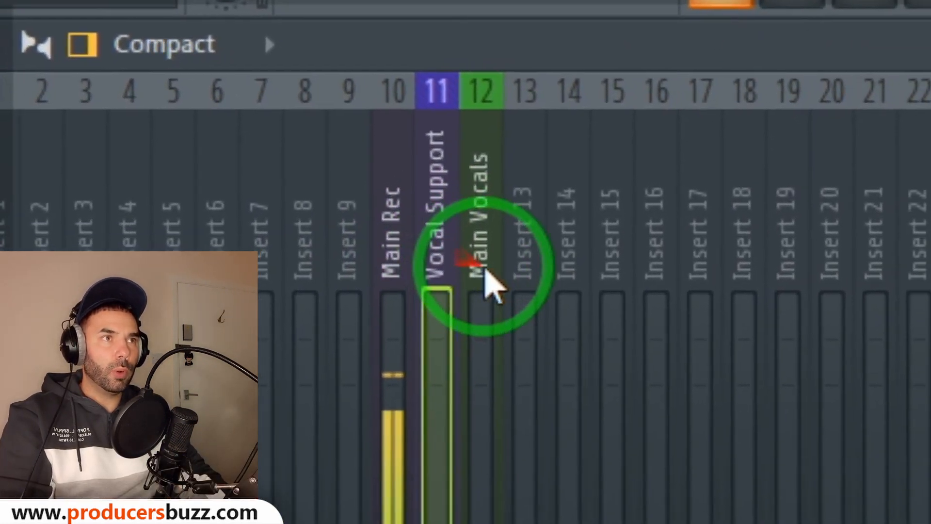
click(519, 281)
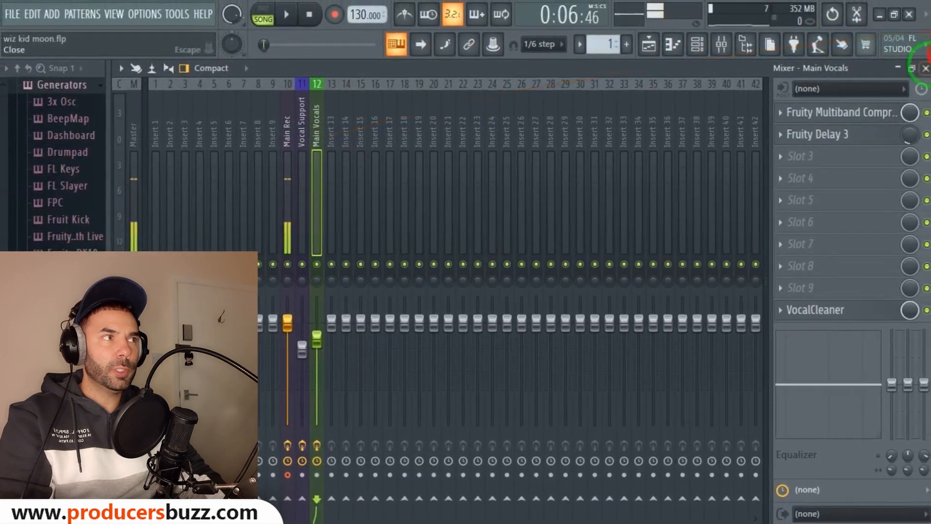
click(915, 41)
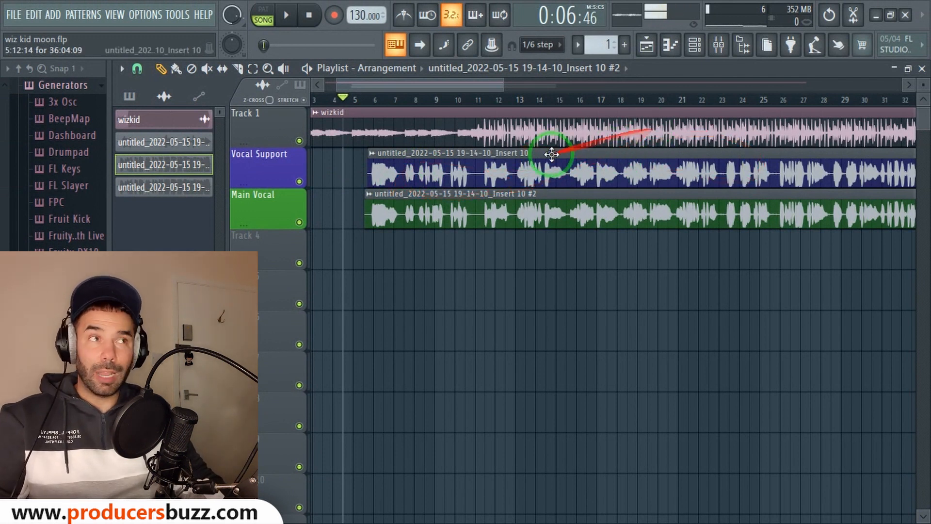
Enable the Auto-Tune EFX and Fruity Reeverb 2 effects on the Main Rec mixer track
click(362, 98)
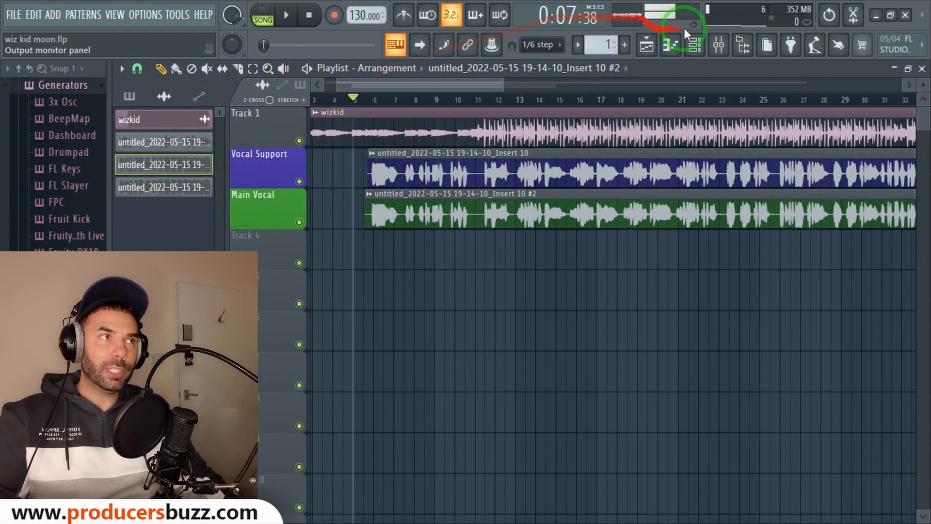
click(719, 45)
click(286, 135)
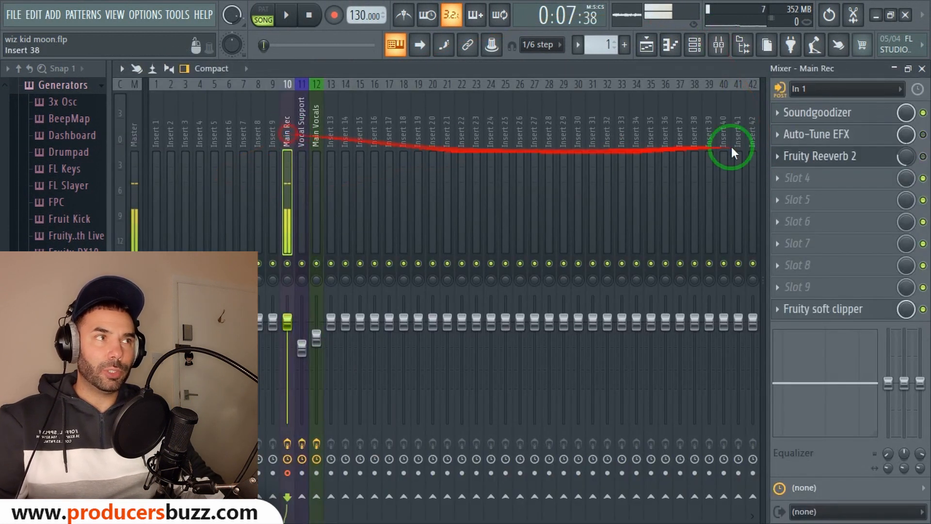
click(923, 135)
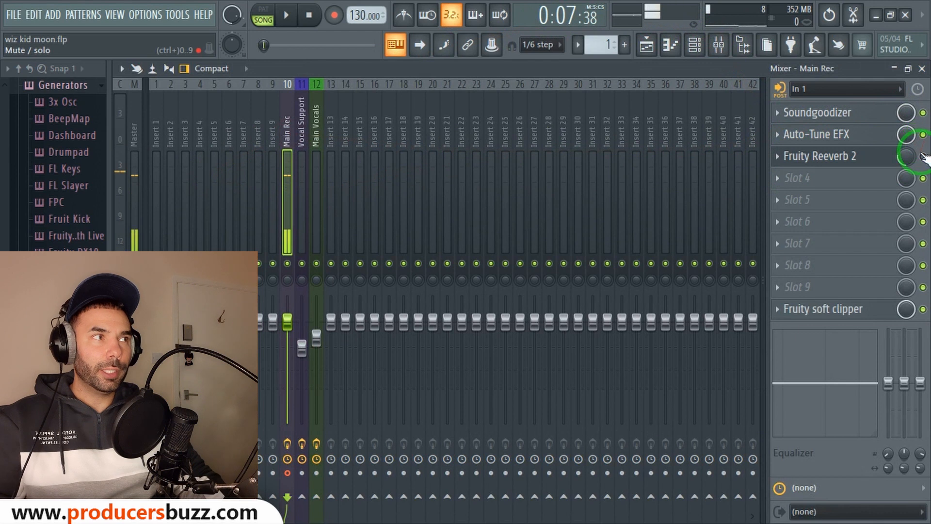
drag(924, 156, 912, 245)
click(875, 180)
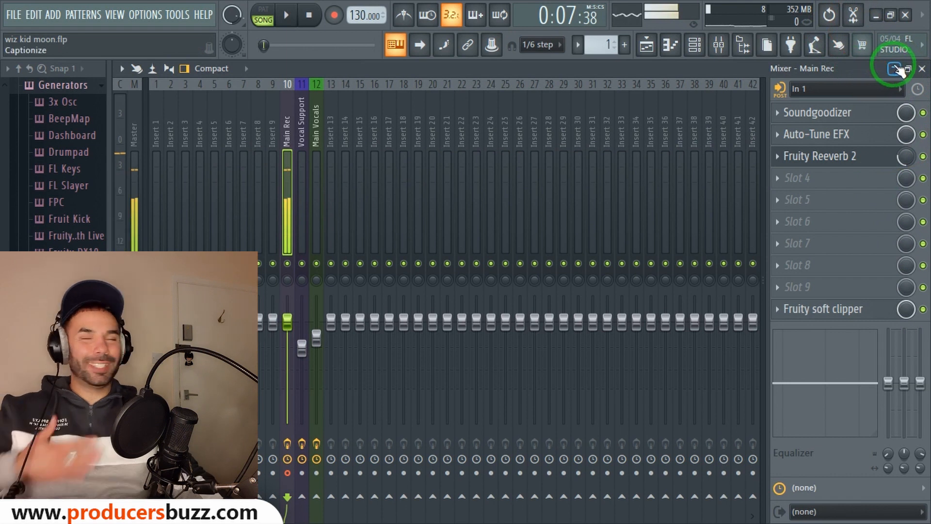
Mute the Vocal Support and Main Vocal playlist tracks and check the Main Rec mixer track's audio input
click(300, 182)
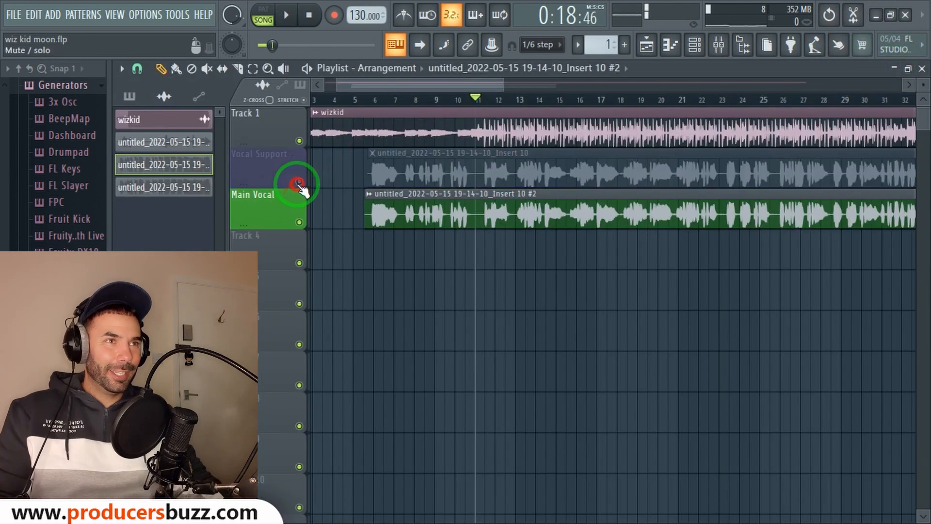
click(299, 223)
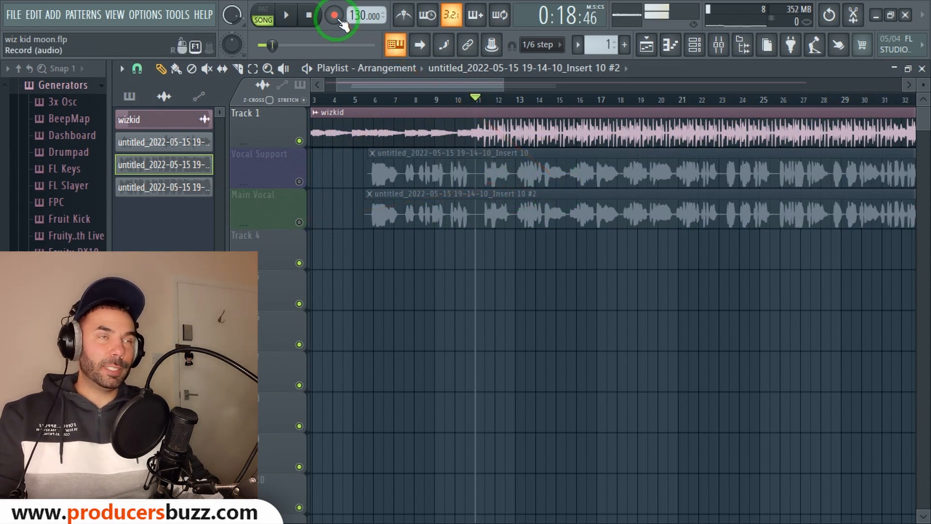
click(718, 45)
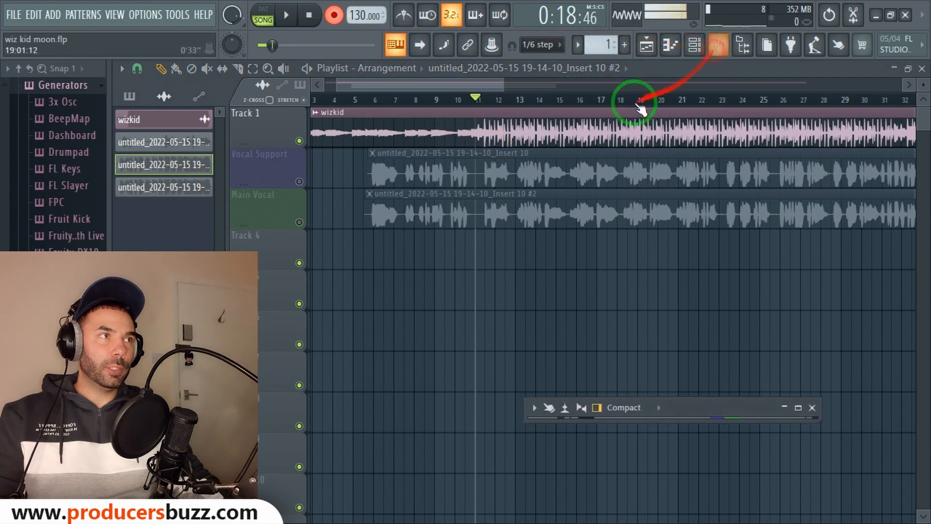
double_click(681, 403)
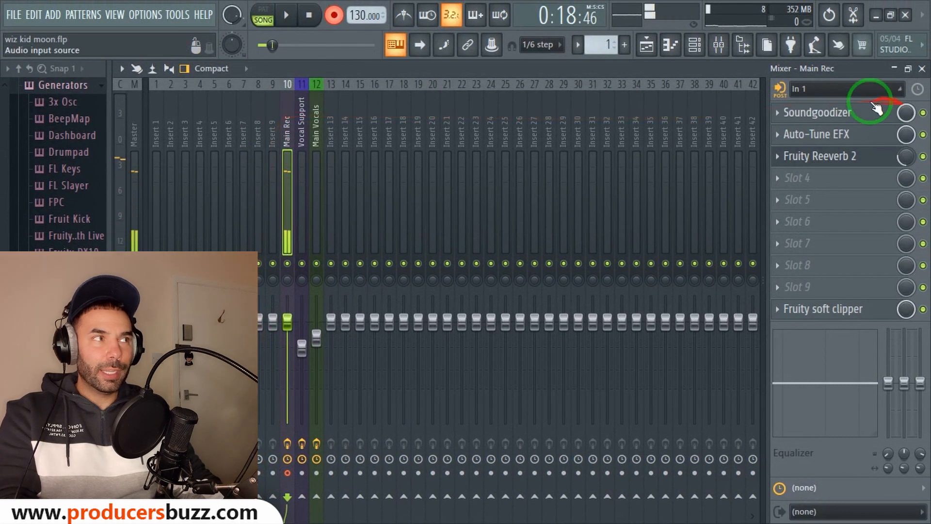
click(922, 69)
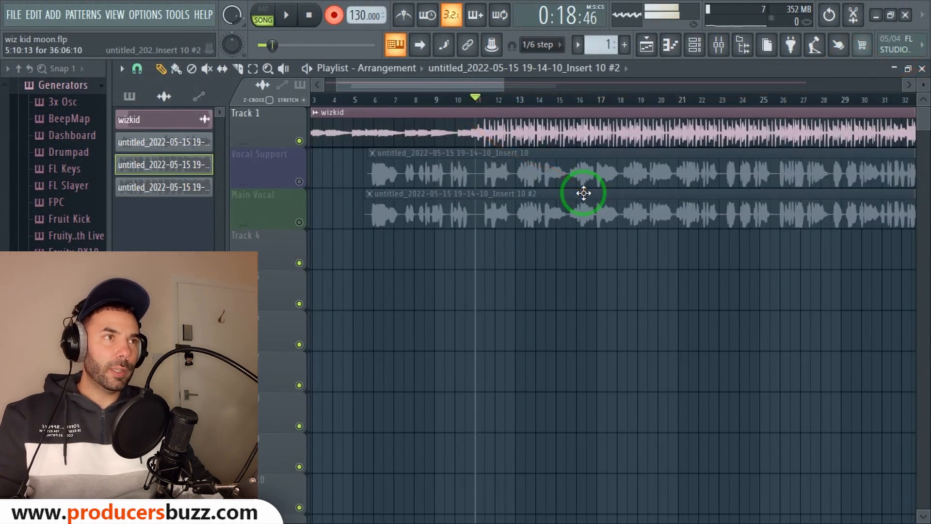
Record a vocal take about seven bars long from about bar 11, and unmute the Vocal Support and Main Vocal tracks
key(space)
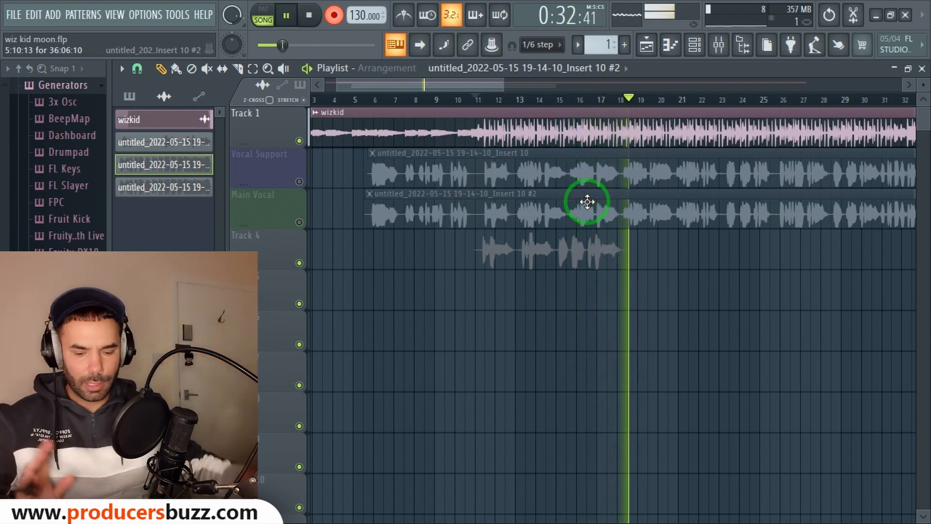
key(space)
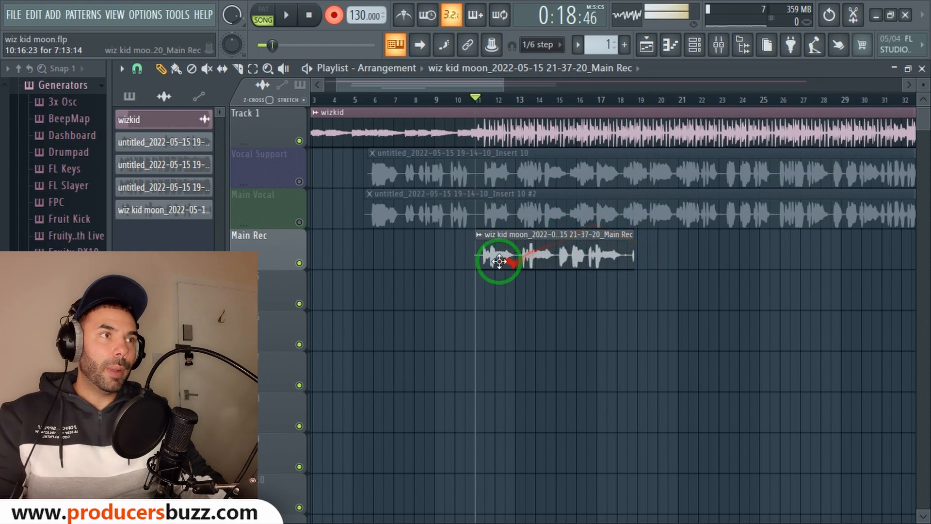
click(299, 222)
click(299, 181)
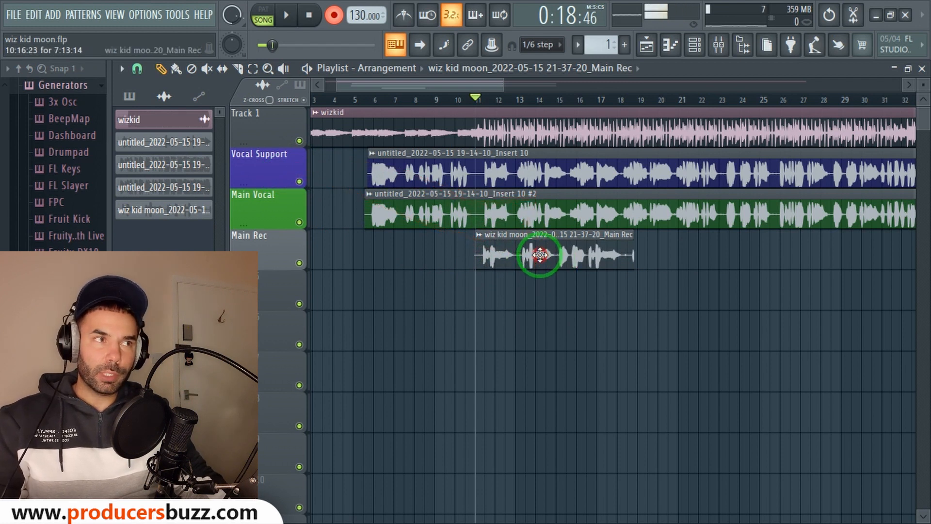
Duplicate the recorded Main Rec clip onto the track below it and make the copy unique
drag(541, 309, 541, 316)
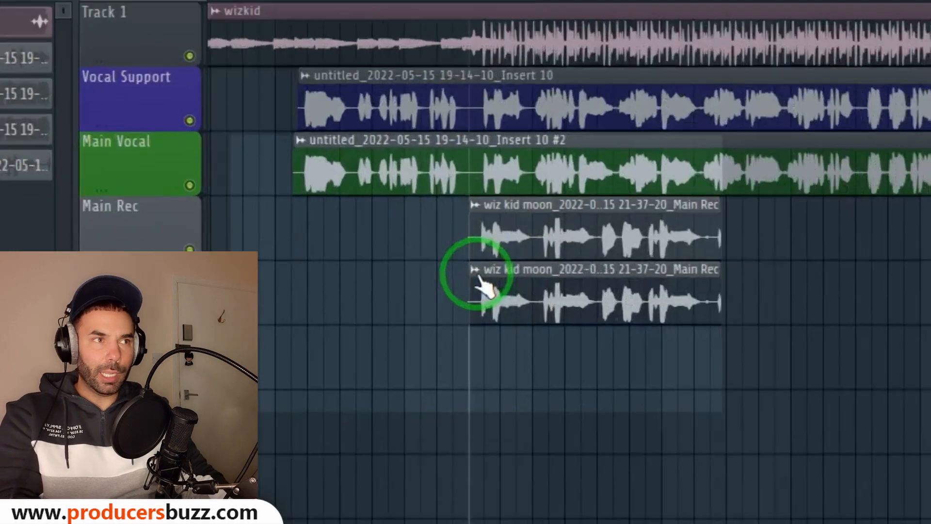
right_click(481, 284)
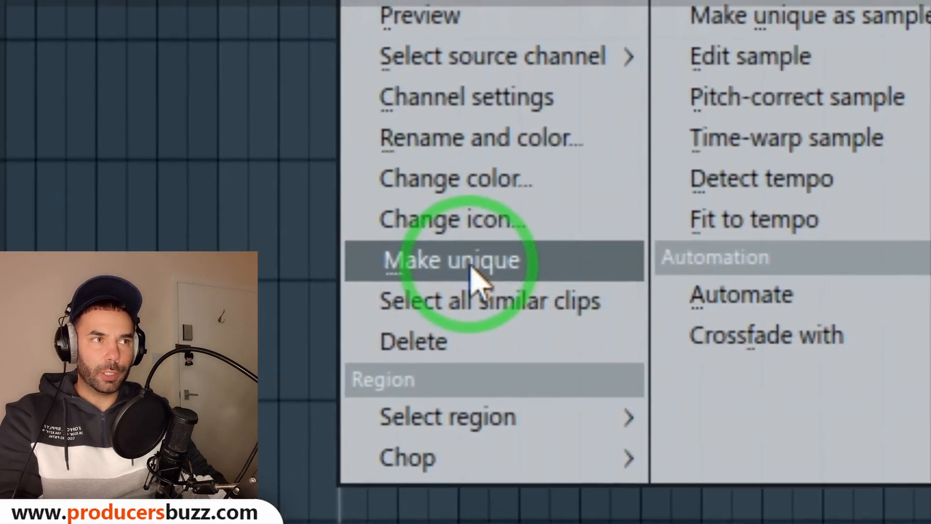
click(480, 320)
click(719, 45)
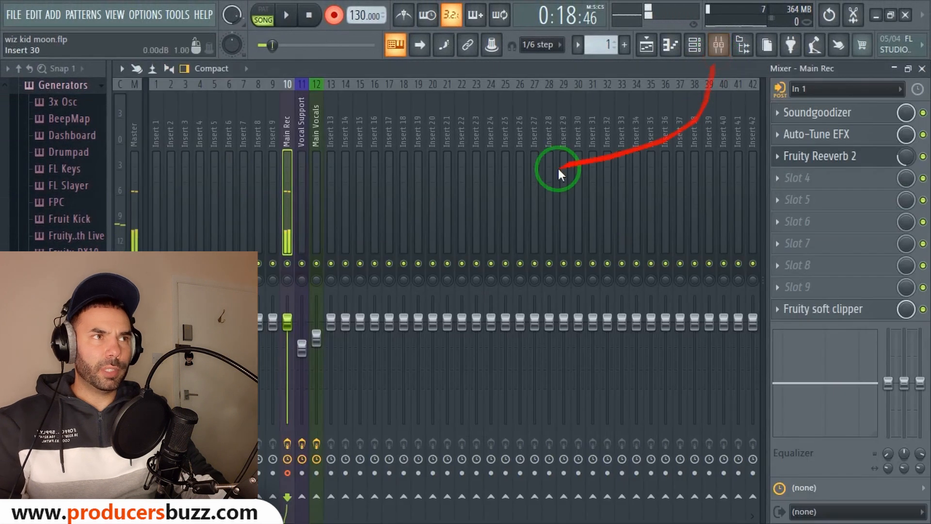
click(921, 68)
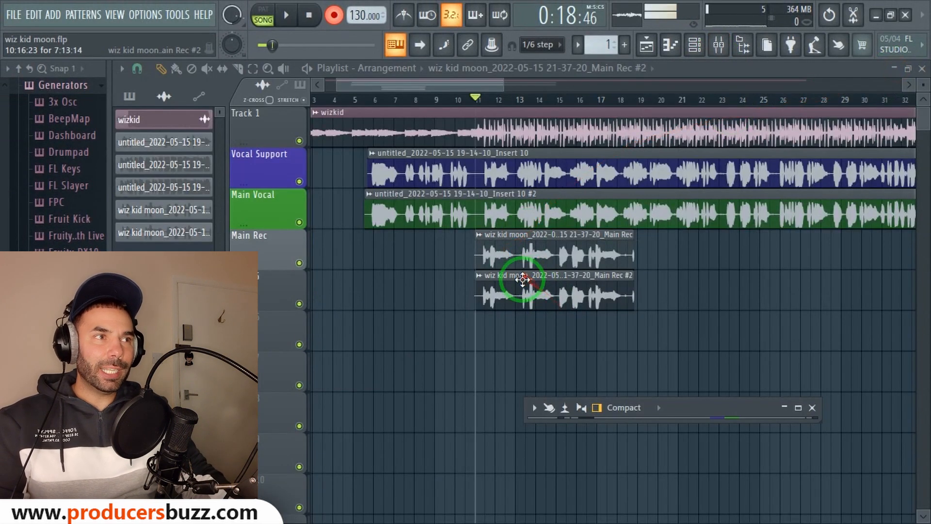
Shift both Main Rec clips to start just after bar 5 and route the original clip to mixer track 11, Vocal Support
drag(519, 258, 411, 262)
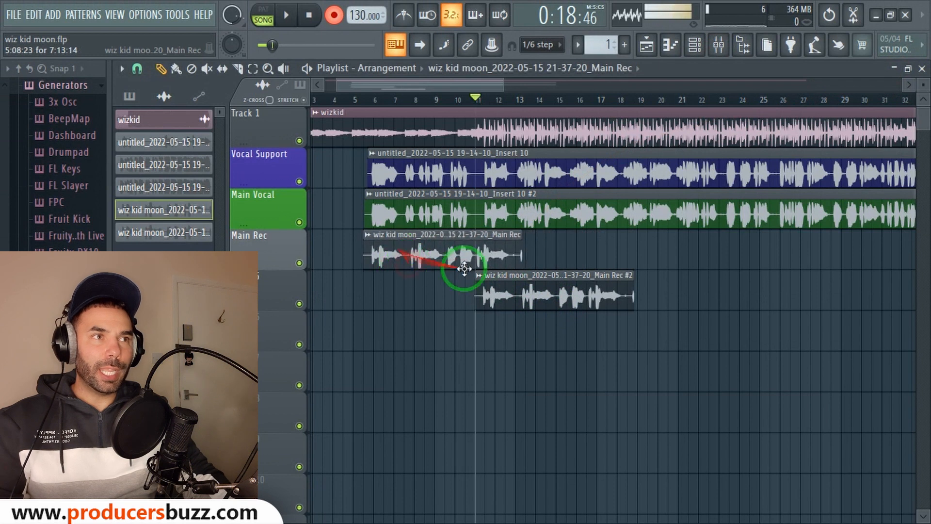
drag(550, 293, 439, 297)
double_click(456, 171)
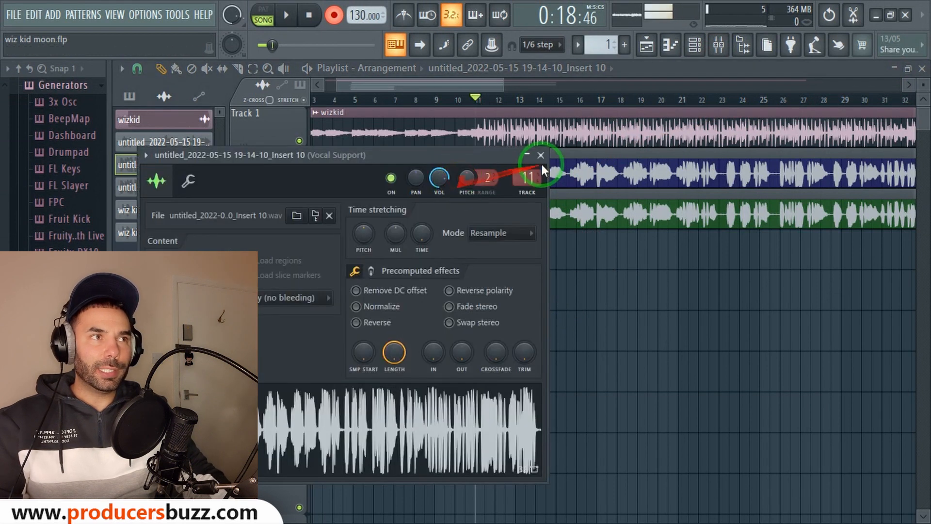
click(541, 155)
double_click(463, 252)
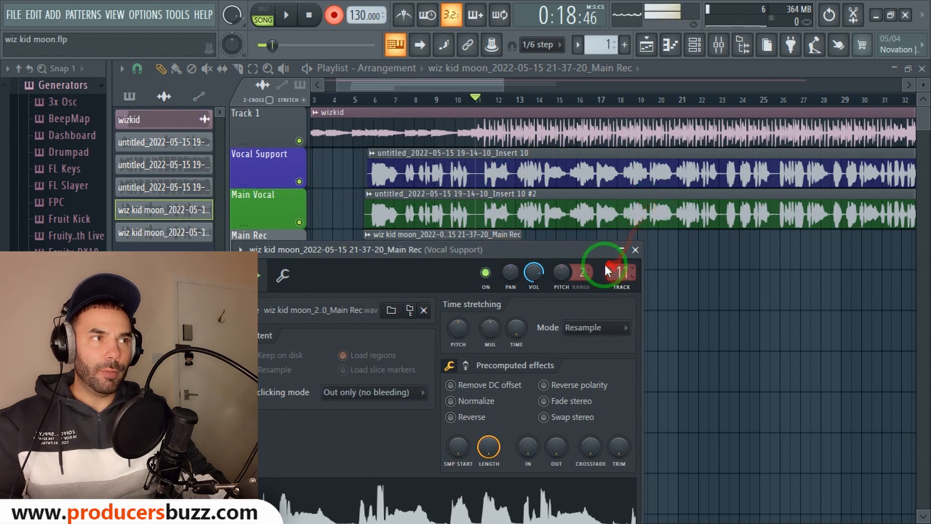
click(636, 251)
Move the original Main Rec clip onto the Vocal Support track and its copy onto the Main Vocal track, after the existing vocal clips
drag(445, 253, 873, 199)
click(638, 102)
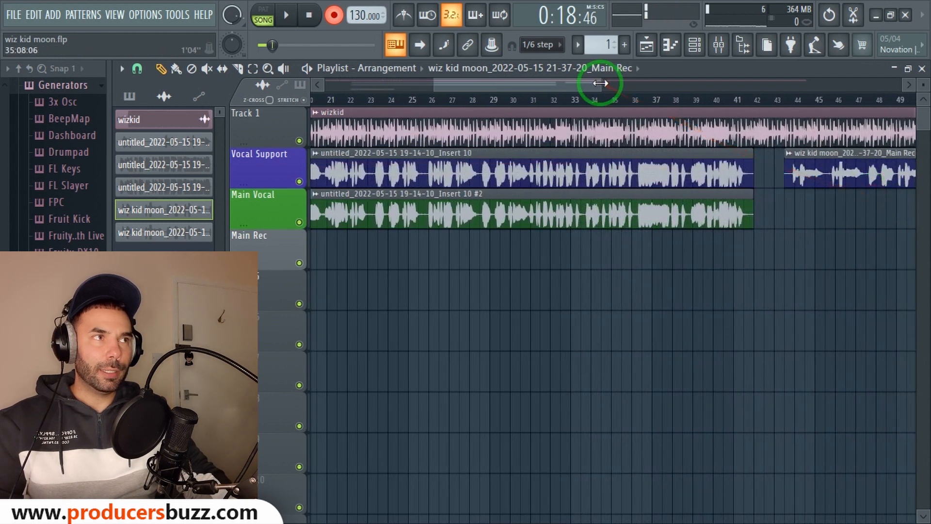
drag(600, 83, 693, 86)
drag(631, 90, 513, 92)
drag(429, 293, 865, 198)
Route the duplicated Main Rec clip to mixer track 12, the same one the existing Main Vocal clip uses
double_click(716, 213)
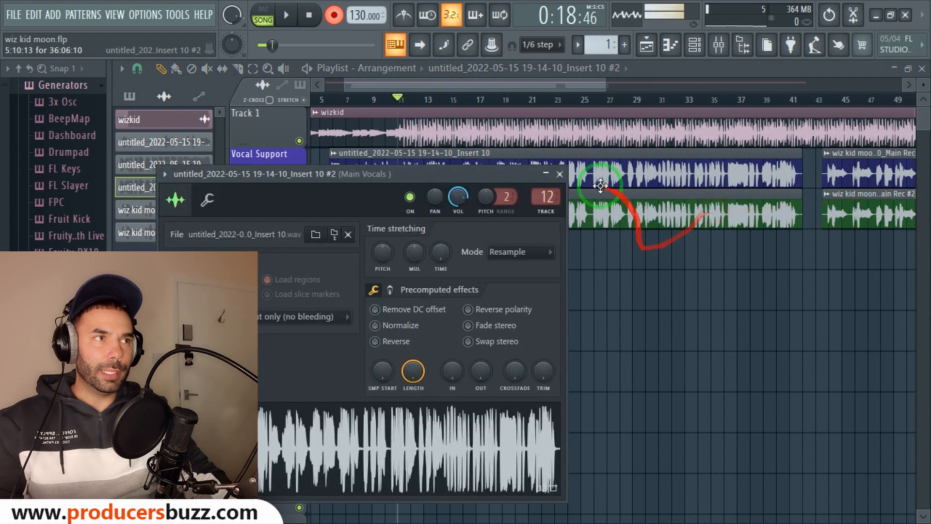
click(560, 173)
double_click(852, 209)
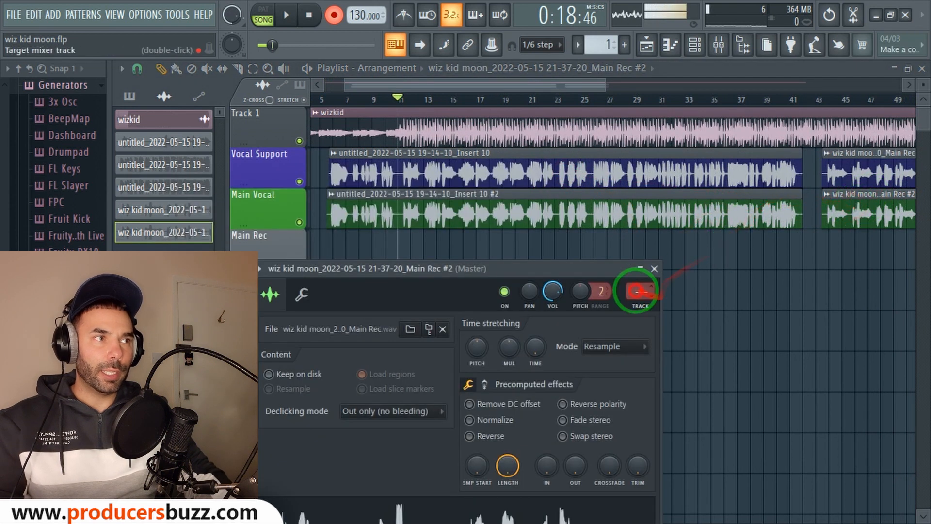
drag(636, 291, 652, 228)
click(654, 268)
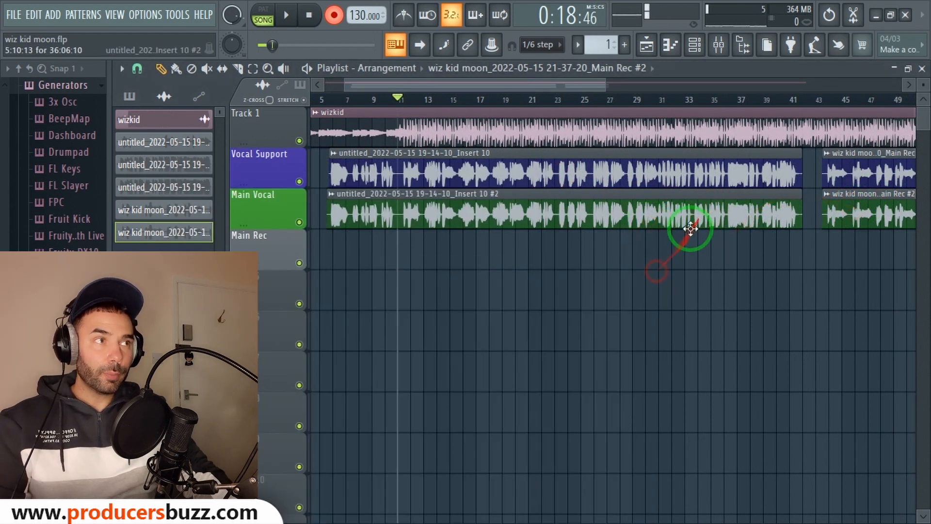
Set the Vocal Support mixer track's color to dark slate blue, #51478D
drag(485, 85, 515, 91)
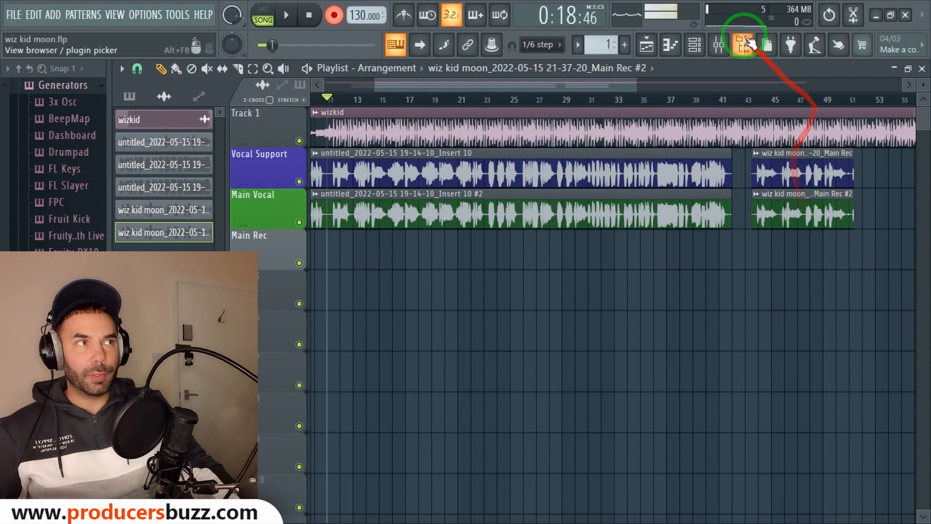
click(718, 43)
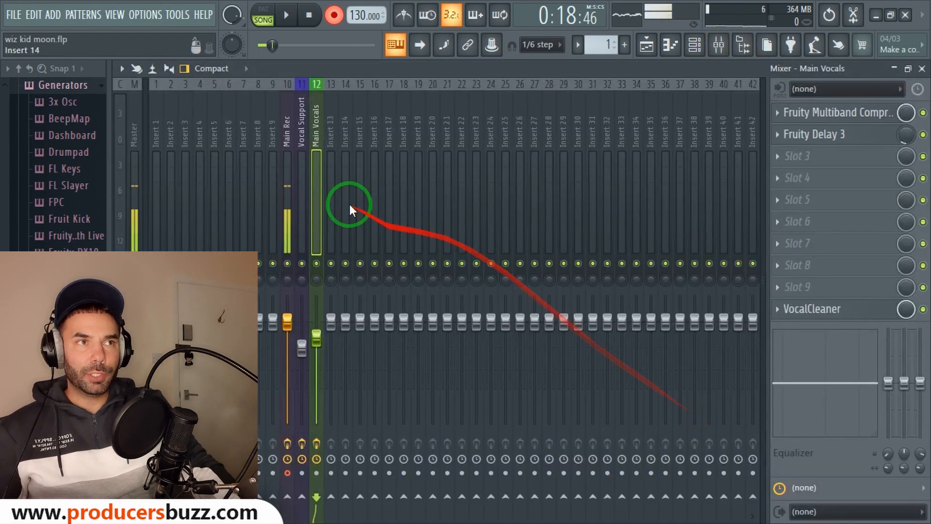
click(276, 201)
click(298, 205)
right_click(305, 112)
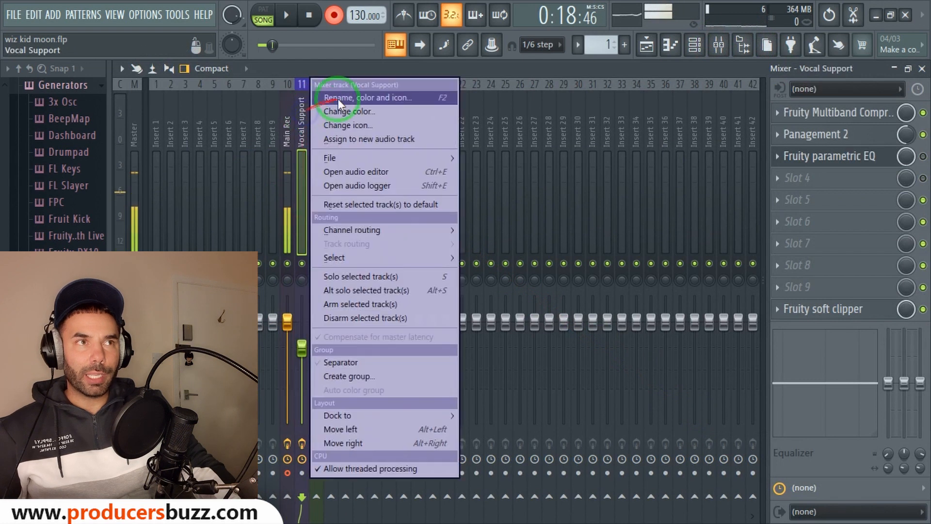
click(357, 113)
click(401, 229)
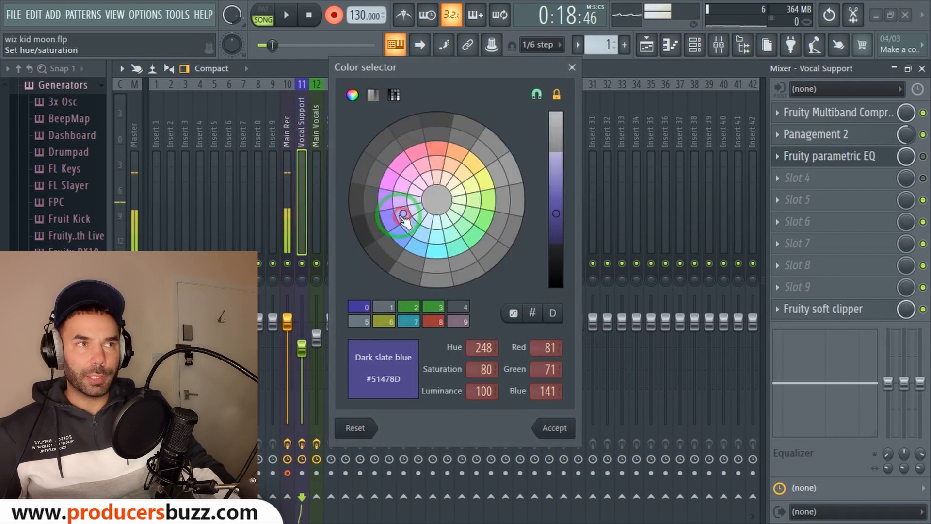
click(554, 427)
Set the Main Vocals mixer track's color to forest green, #409F35, and return to the playlist
right_click(321, 125)
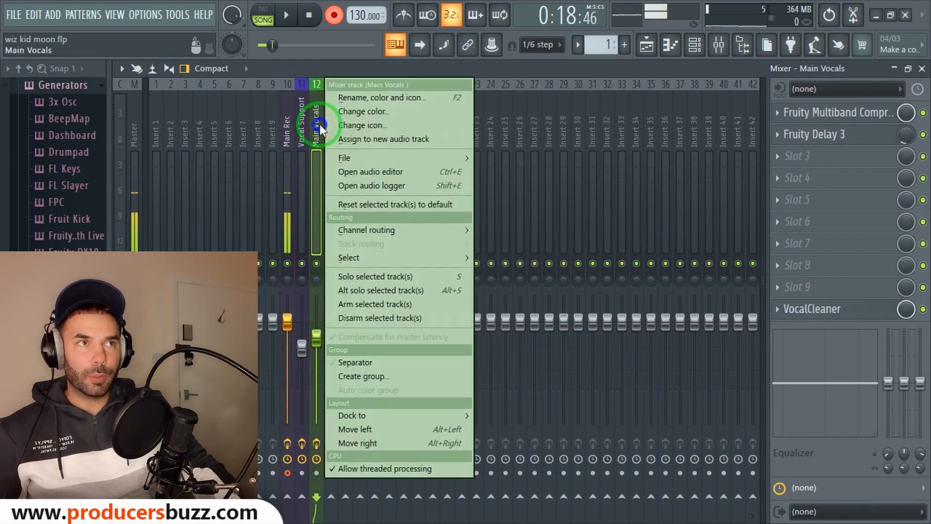
click(345, 113)
click(468, 222)
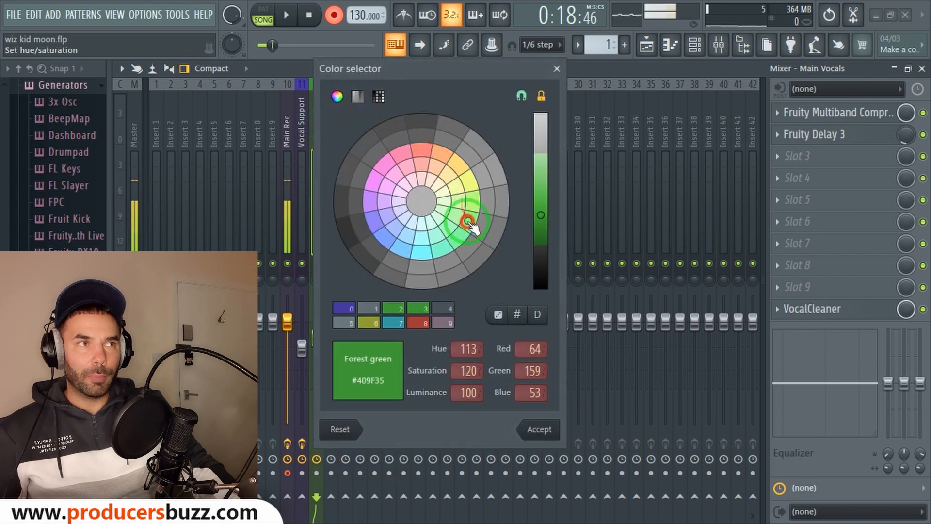
click(537, 426)
click(923, 69)
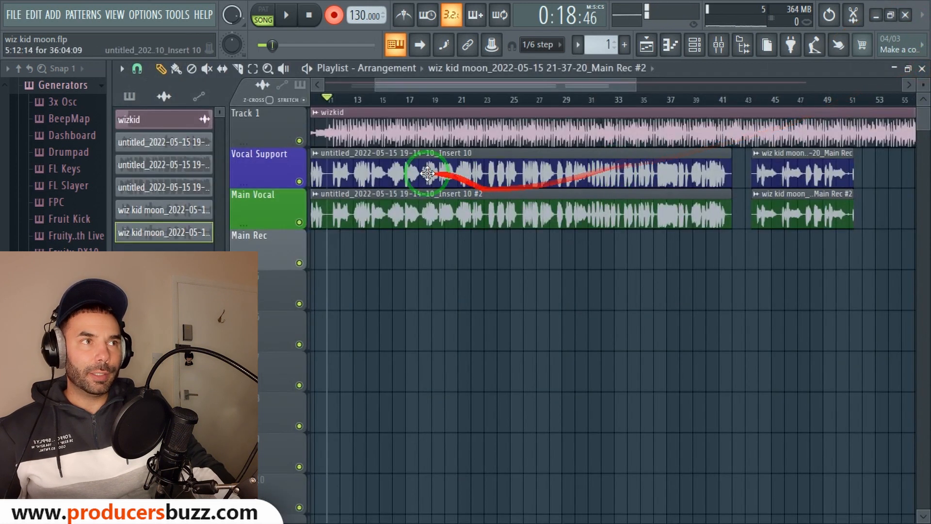
Apply dark slate blue, #51478D, to the Vocal Support playlist track and sea green, #4E8D47, to the Main Vocal playlist track
right_click(261, 157)
click(296, 167)
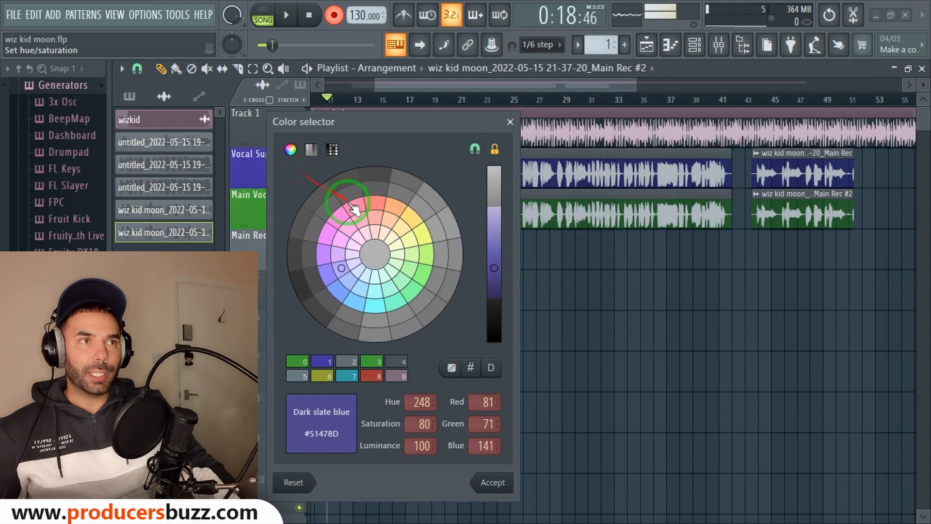
click(318, 260)
click(481, 476)
right_click(261, 194)
click(296, 209)
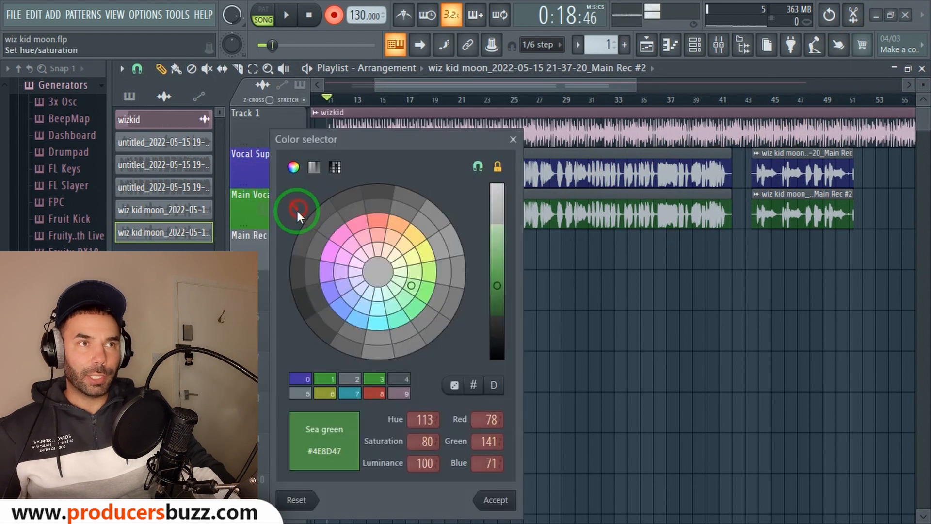
click(496, 499)
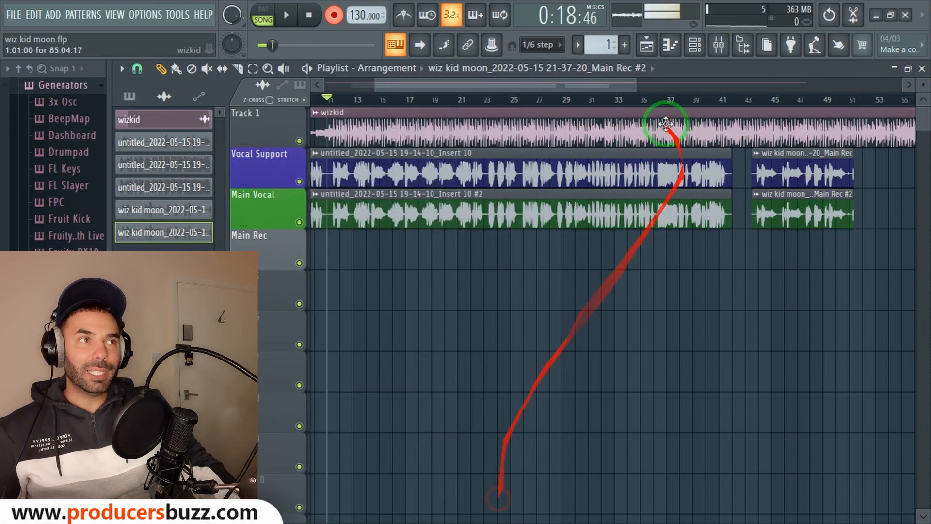
Examine the effect chains on the Main Vocals and Vocal Support mixer tracks, and return to the playlist
drag(521, 87, 486, 89)
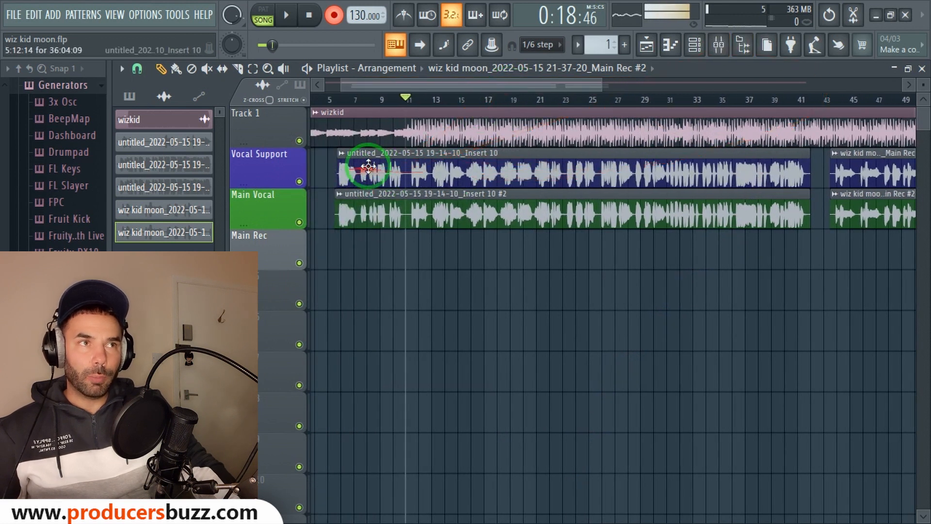
click(694, 44)
click(719, 45)
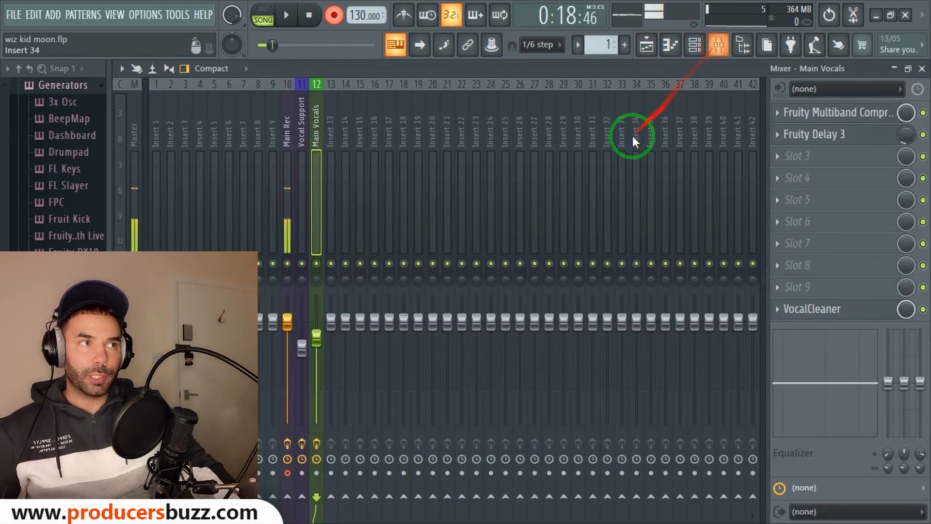
click(305, 165)
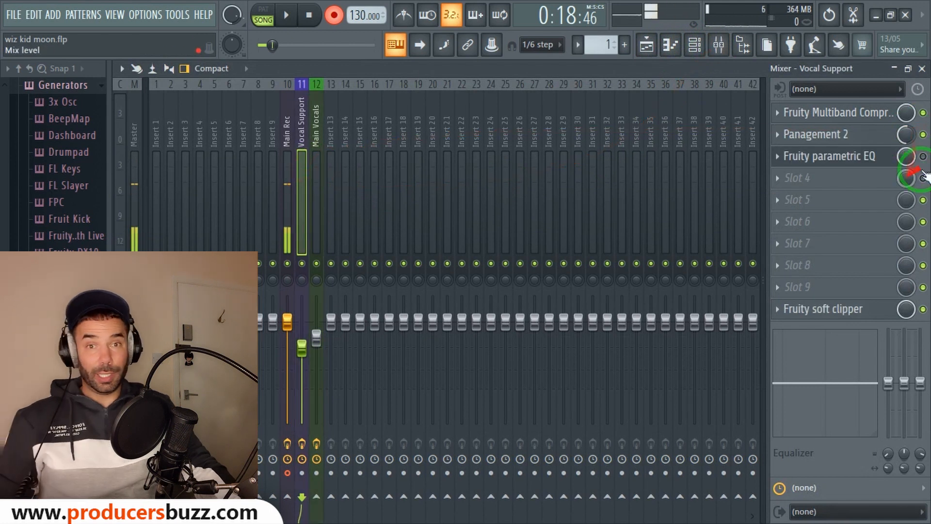
click(920, 69)
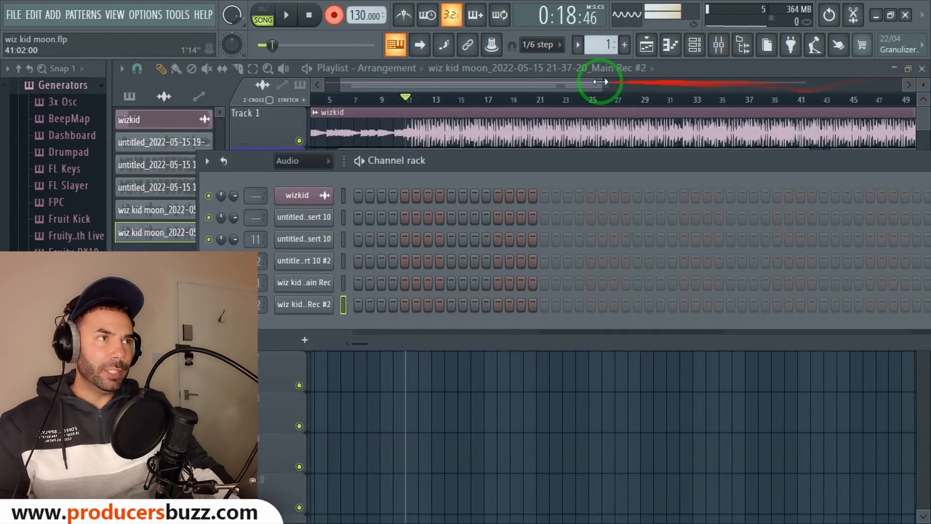
Play the song from just before bar 43 to hear both Main Rec clips, and stop playback
drag(543, 82, 634, 93)
click(624, 99)
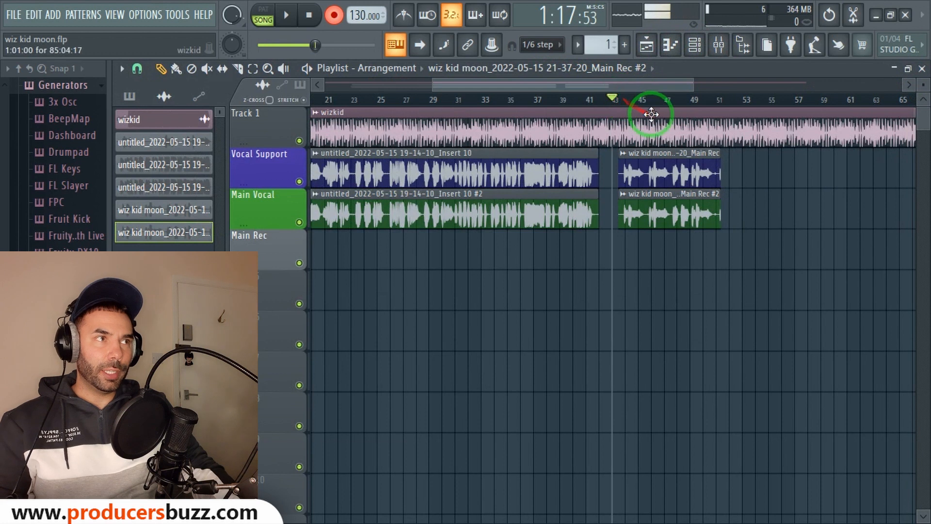
key(space)
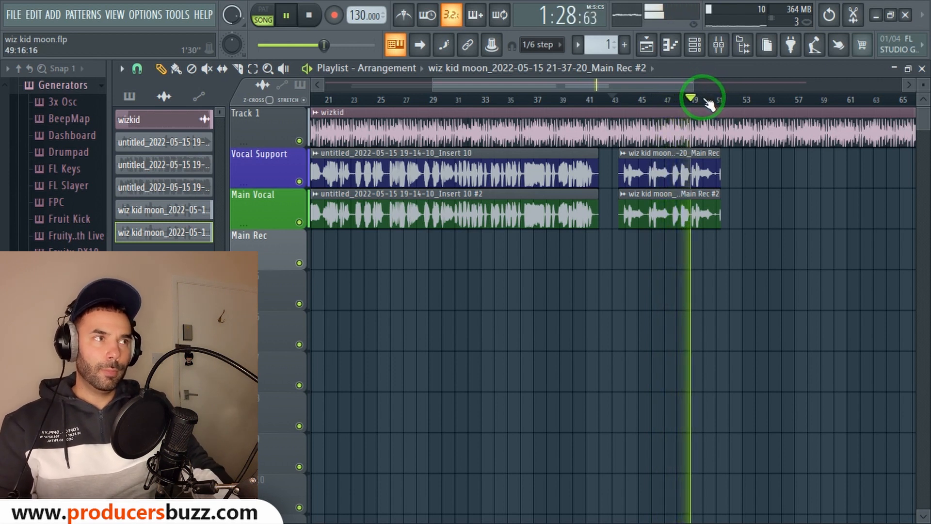
key(space)
Delete the two Main Rec clips from the Vocal Support and Main Vocal playlist tracks
right_click(662, 213)
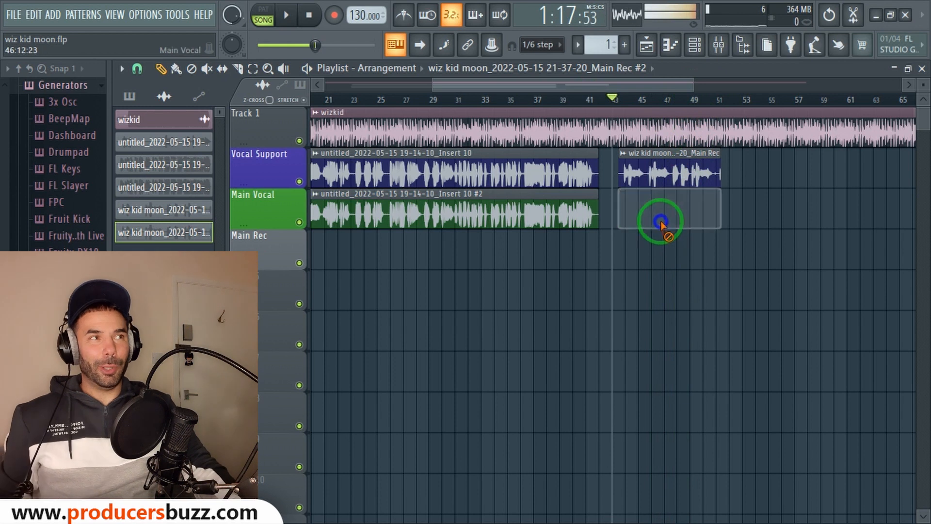
right_click(661, 174)
drag(661, 87, 527, 85)
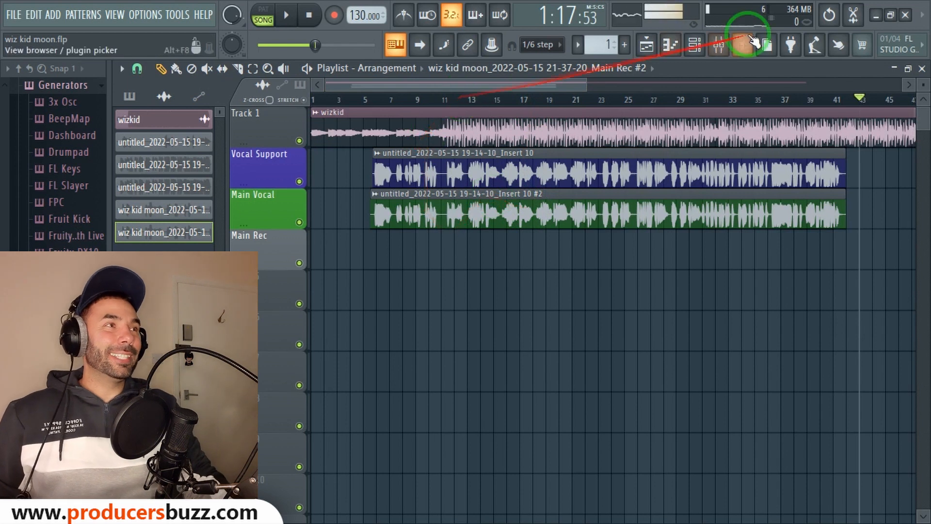
Select the Main Rec track in the mixer and inspect the settings of its Soundgoodizer effect
click(719, 45)
click(291, 160)
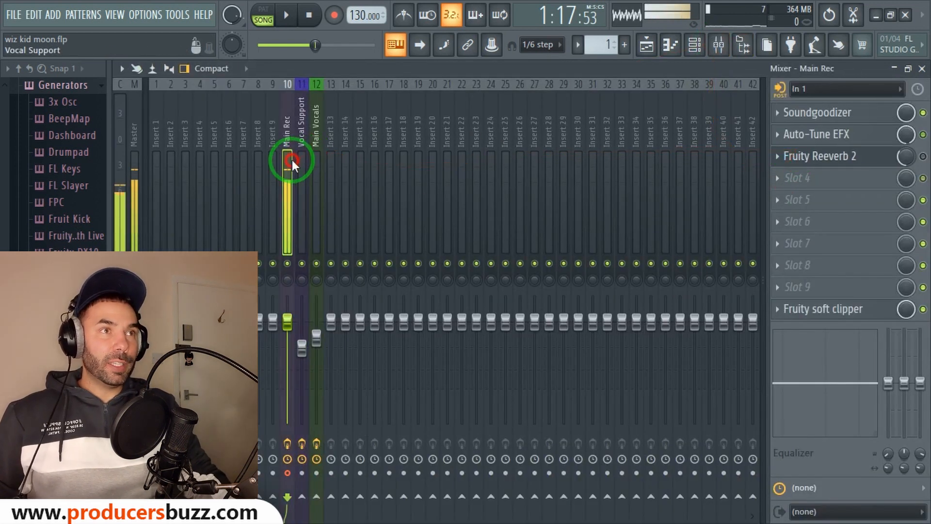
click(297, 164)
click(282, 157)
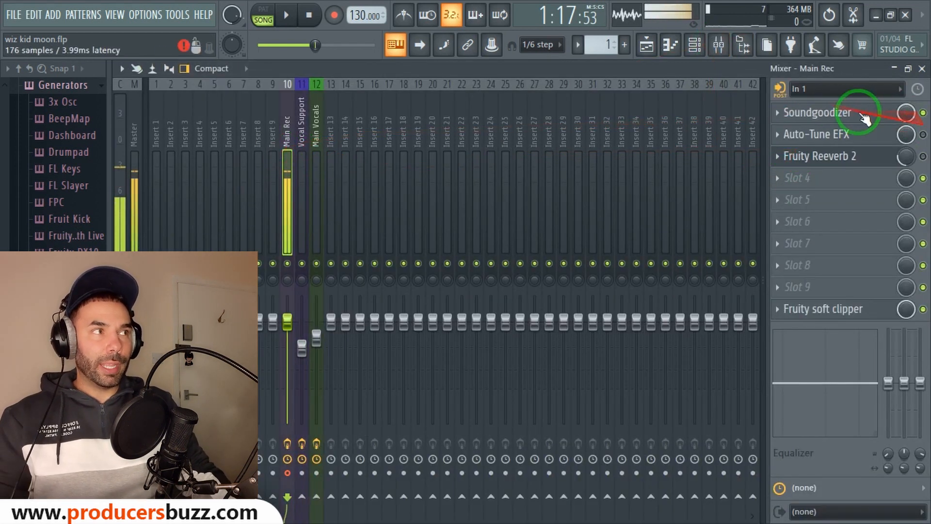
click(837, 113)
drag(308, 204, 478, 147)
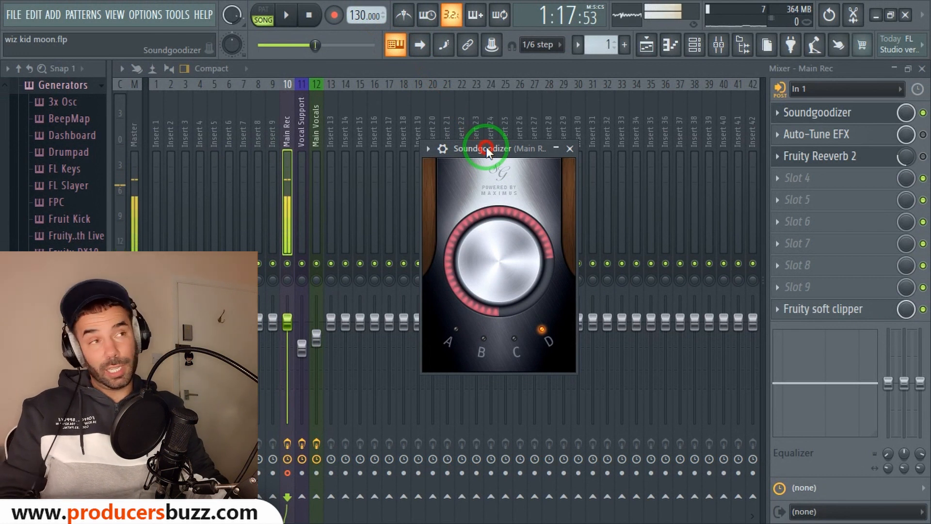
drag(488, 151, 497, 139)
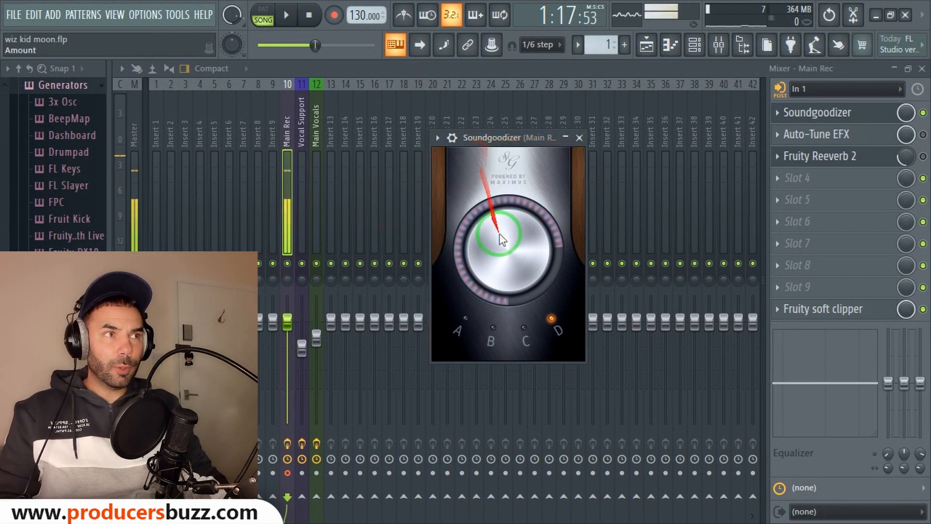
click(578, 138)
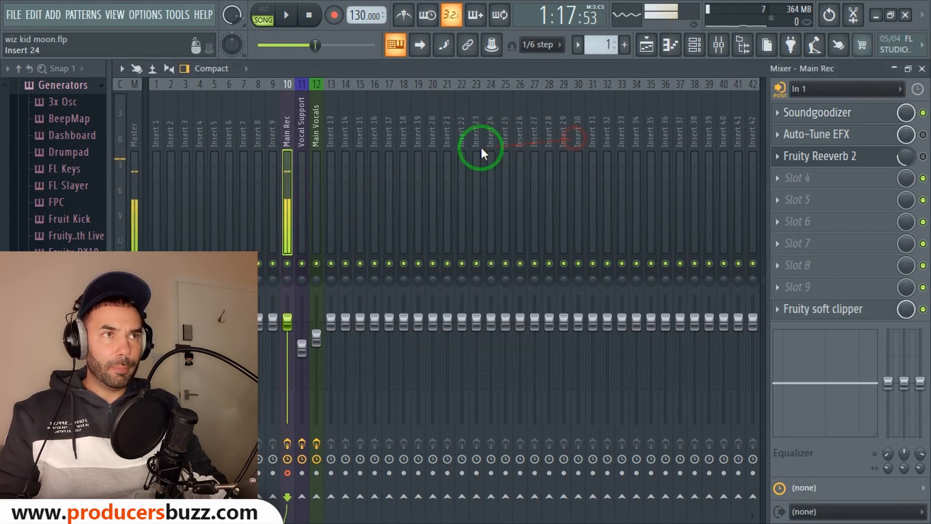
Enable Auto-Tune EFX on the Main Rec track with input type Alto/Tenor, key C, scale Major and retune speed 11
click(923, 136)
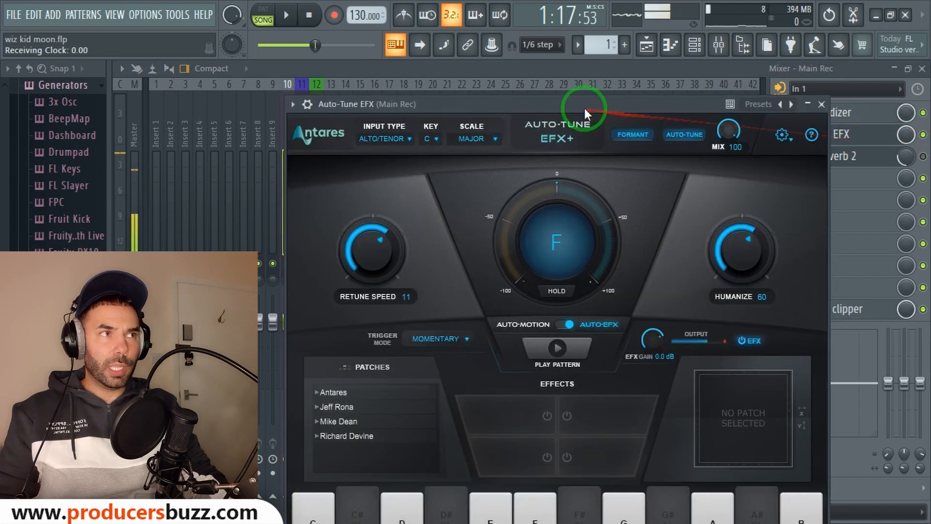
drag(572, 99, 549, 77)
click(351, 112)
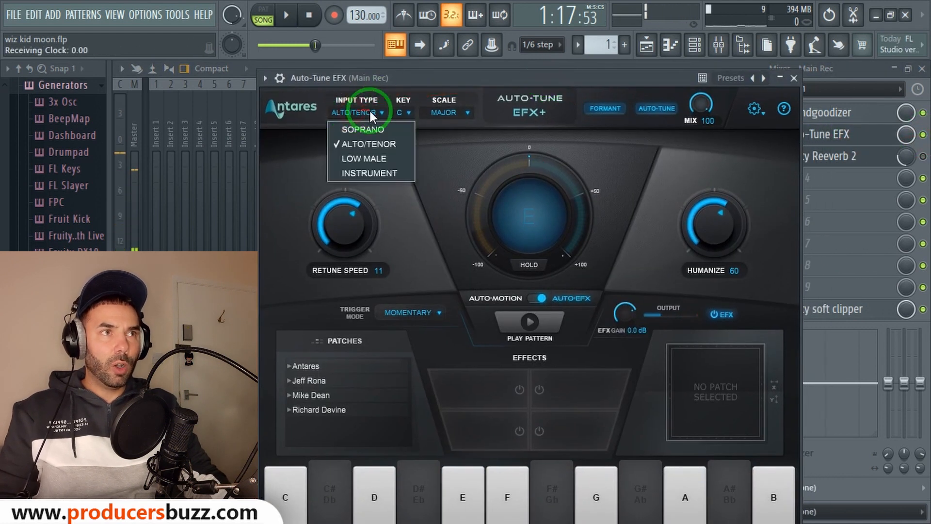
click(365, 146)
click(409, 112)
click(409, 131)
click(443, 111)
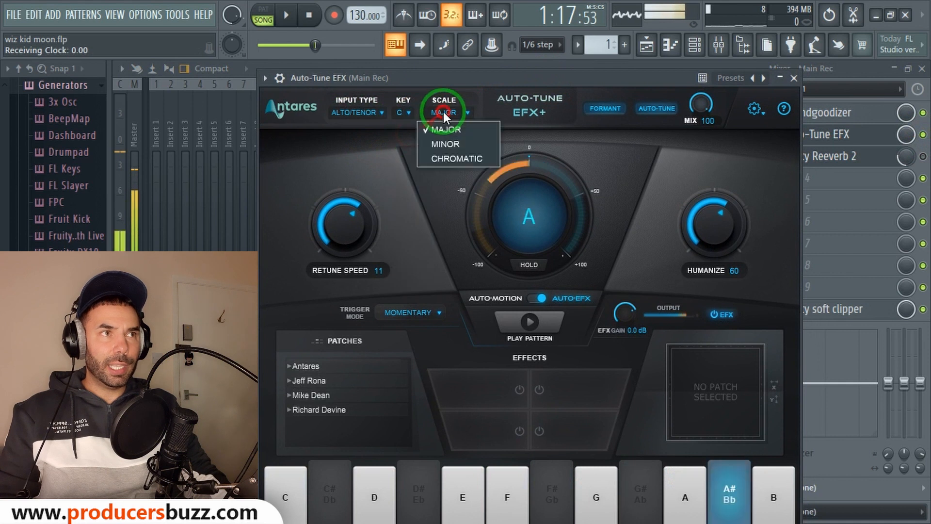
click(444, 127)
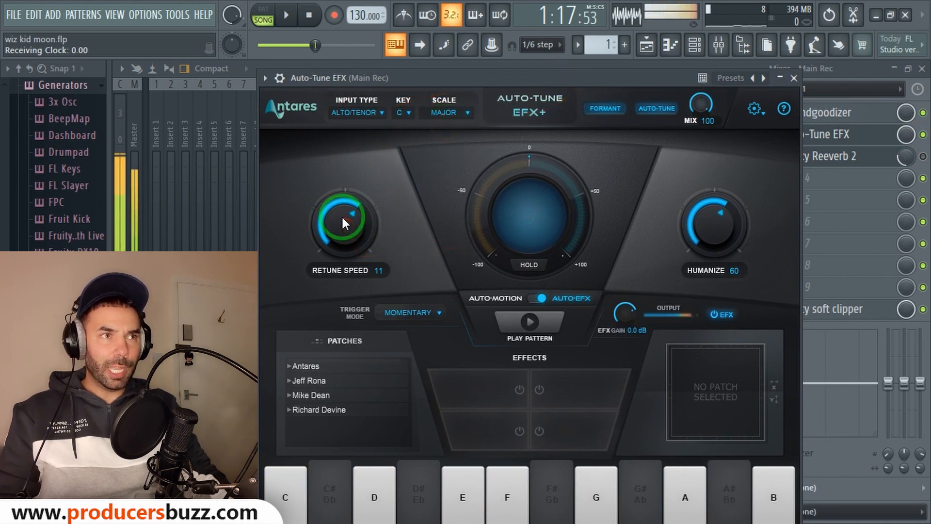
drag(332, 223, 334, 215)
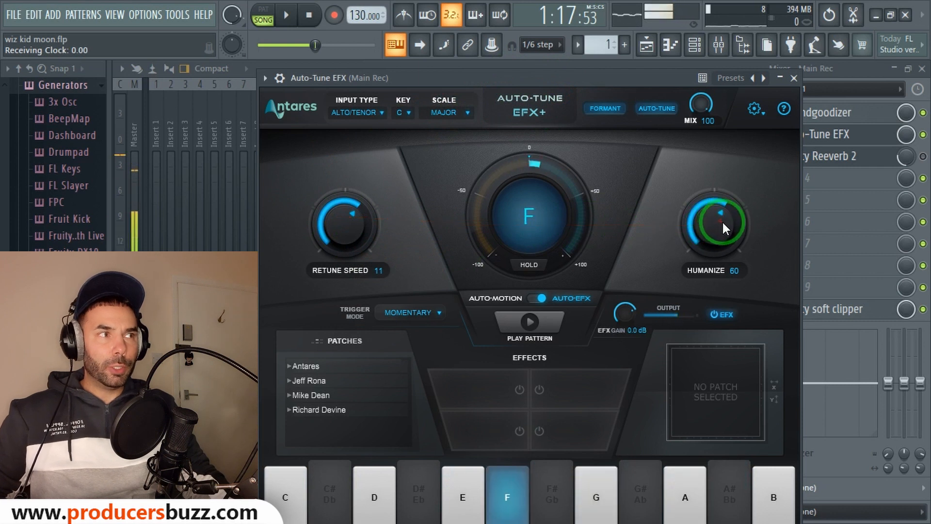
click(794, 79)
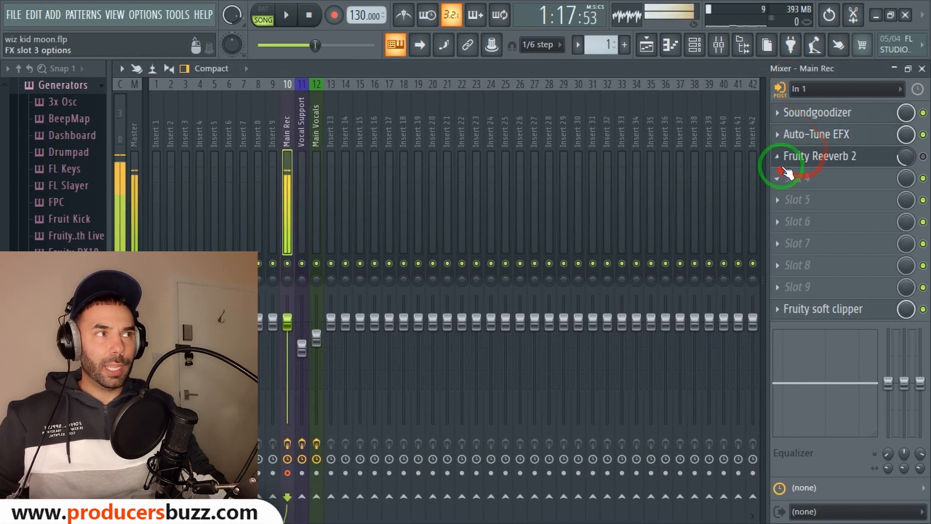
Enable Fruity Reeverb 2 on the Main Rec track and load its Default preset
click(892, 163)
drag(357, 135, 473, 145)
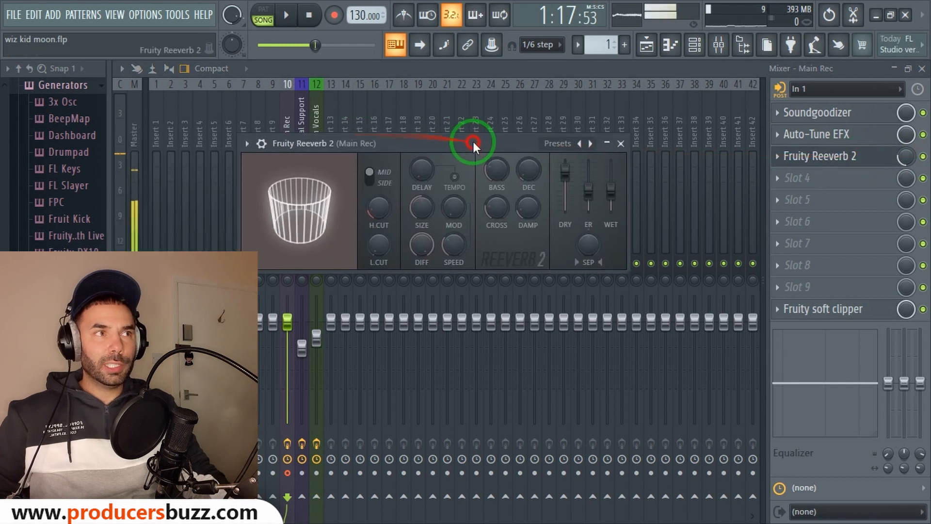
click(248, 145)
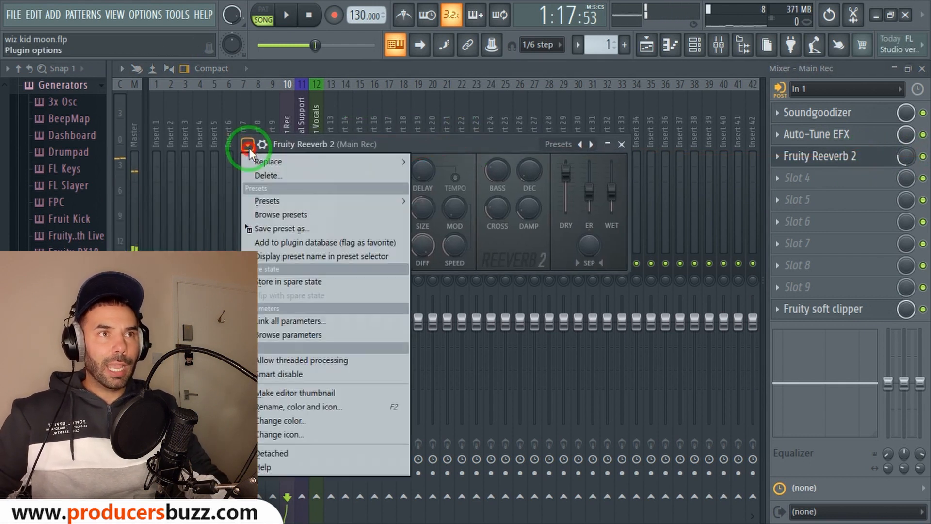
click(261, 203)
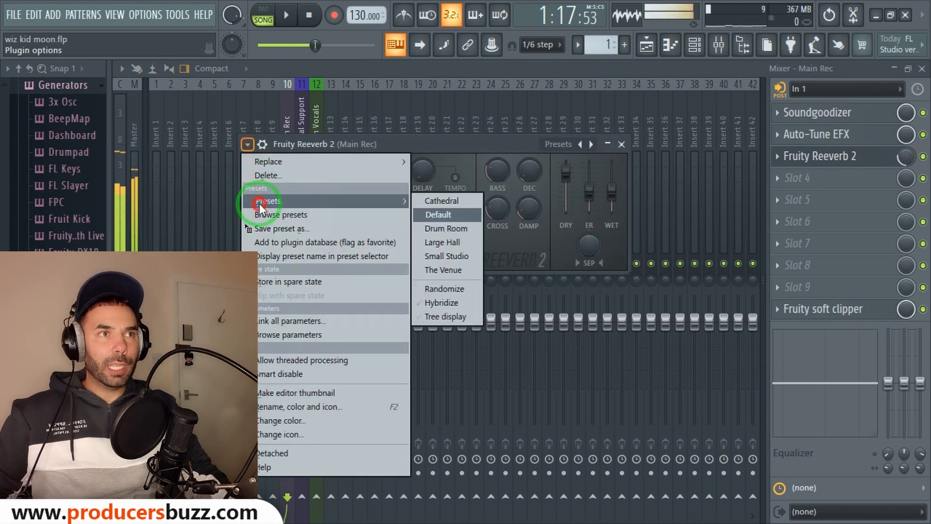
click(452, 216)
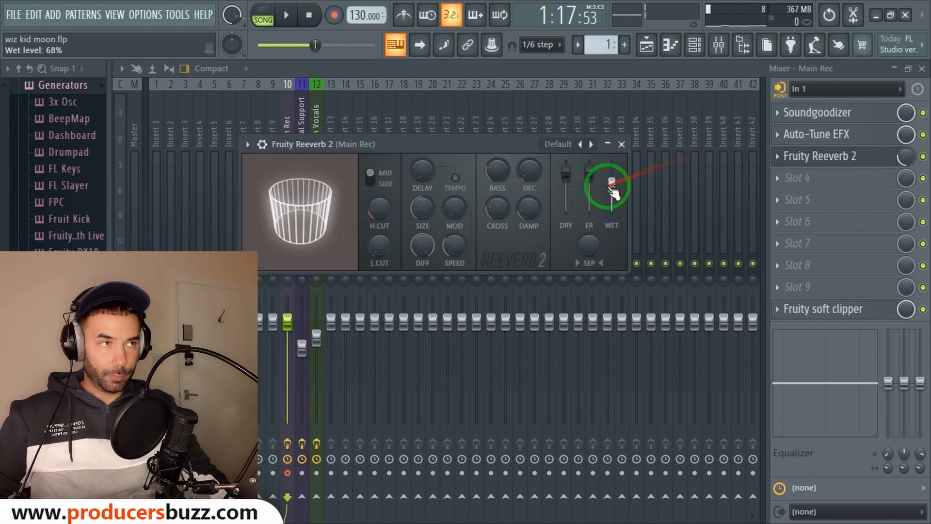
Try the Small Studio preset in Fruity Reeverb 2
click(248, 144)
click(266, 201)
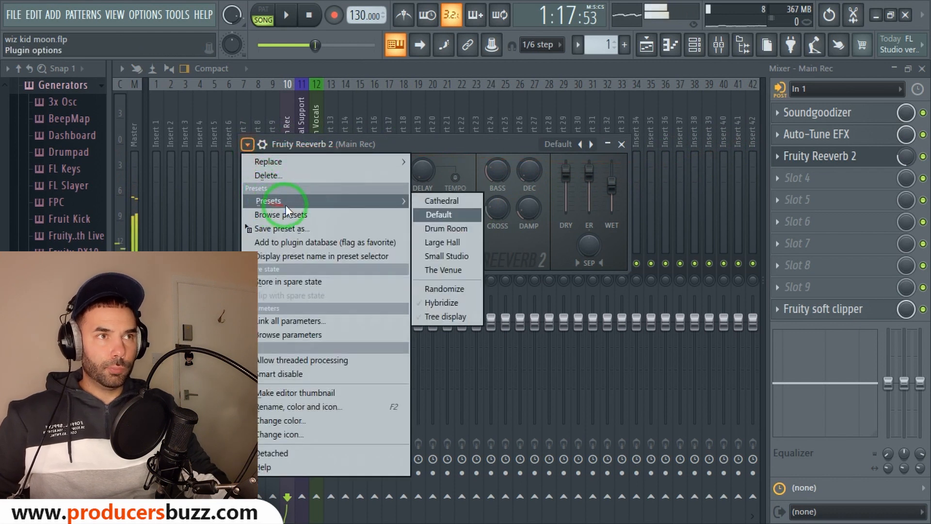
click(464, 256)
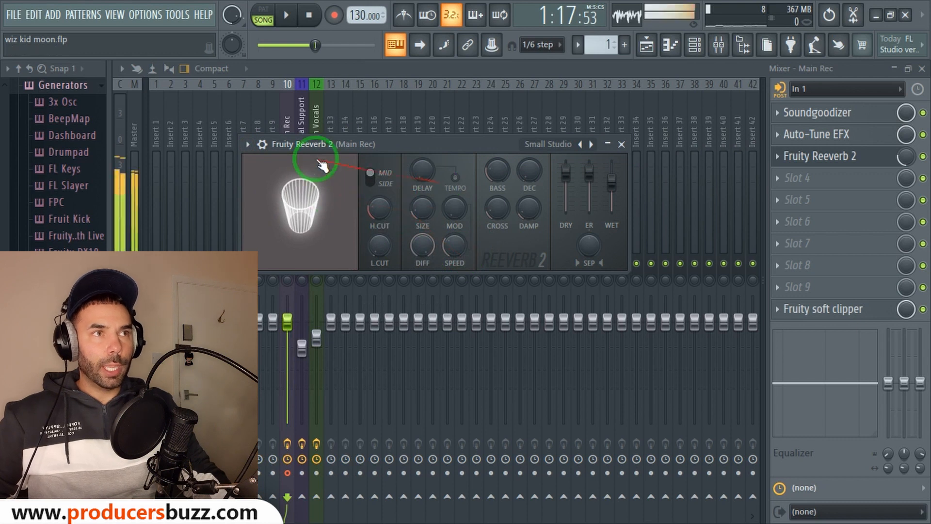
Switch Fruity Reeverb 2 back to the Default preset and adjust its mix level on the Main Rec track
click(246, 145)
click(268, 200)
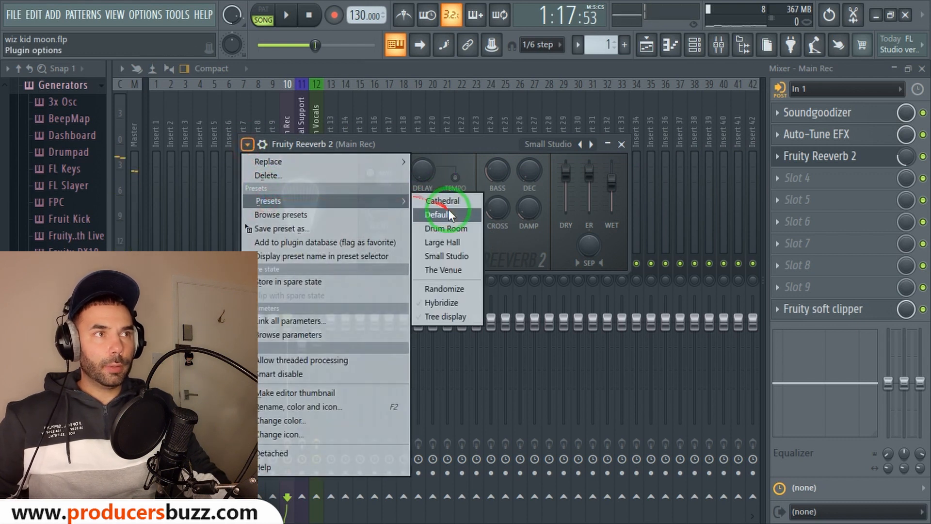
click(439, 215)
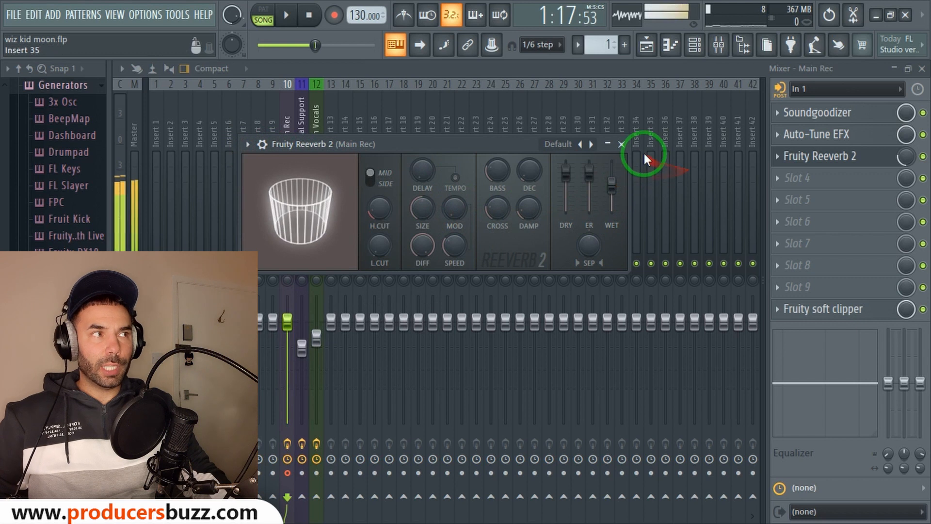
click(619, 143)
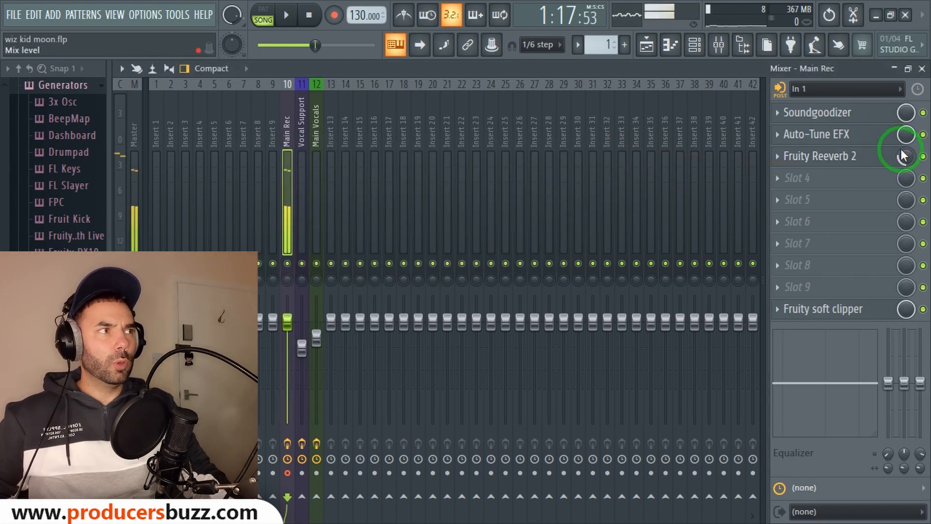
drag(906, 160, 24, 171)
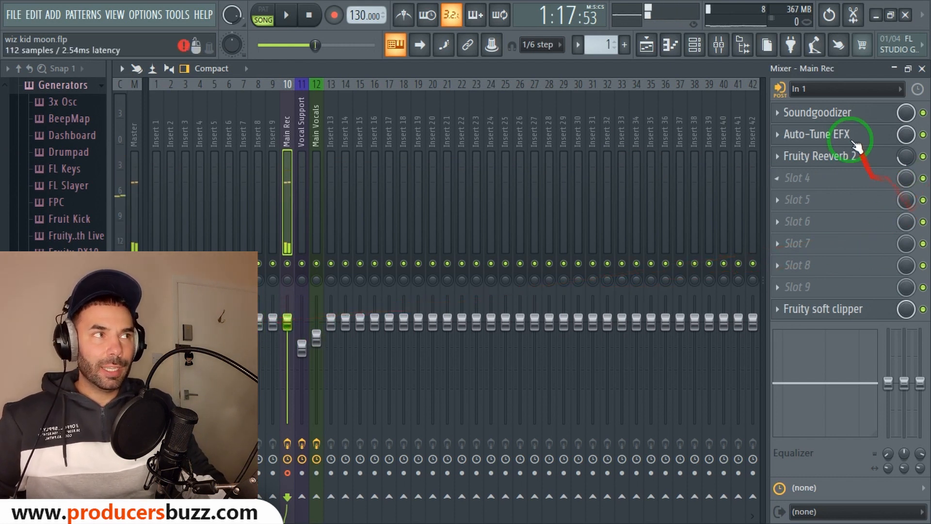
Review the input type, key and scale options in Auto-Tune EFX on the Main Rec track and set its retune speed to 13
click(820, 135)
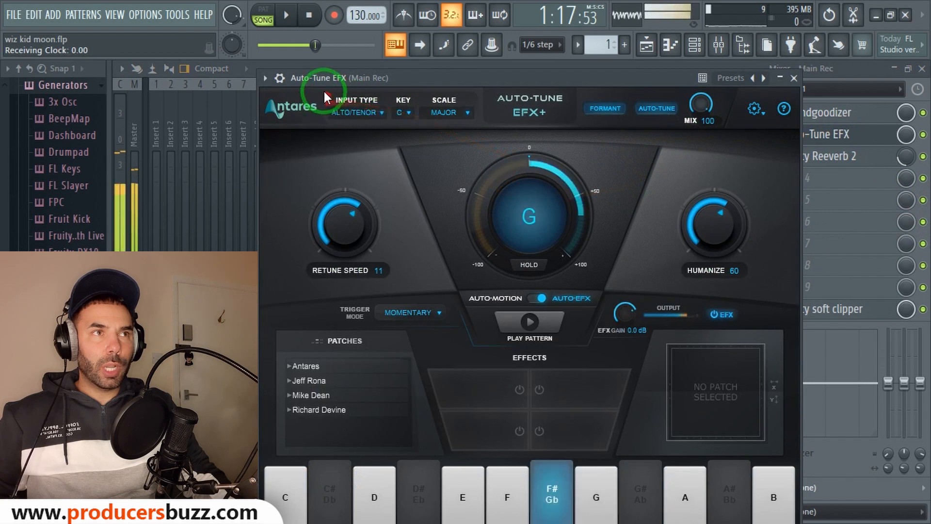
click(353, 112)
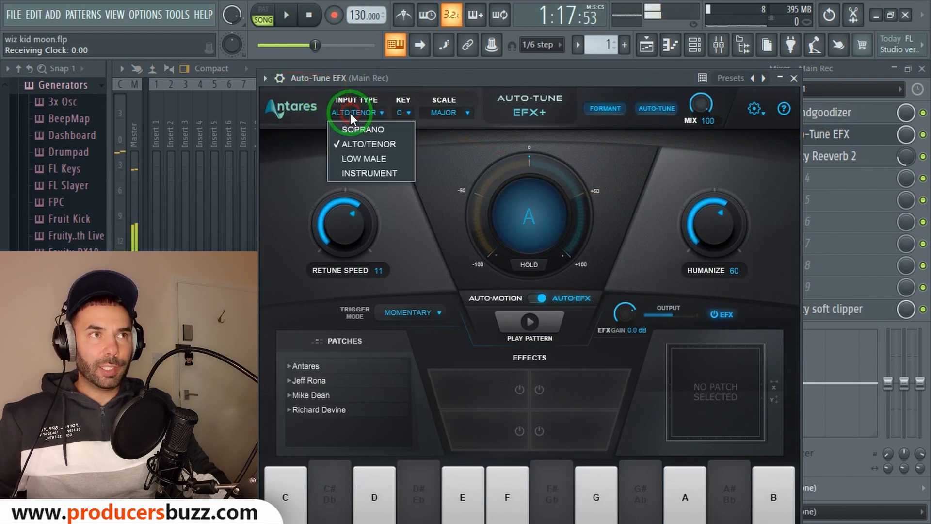
click(351, 113)
click(410, 112)
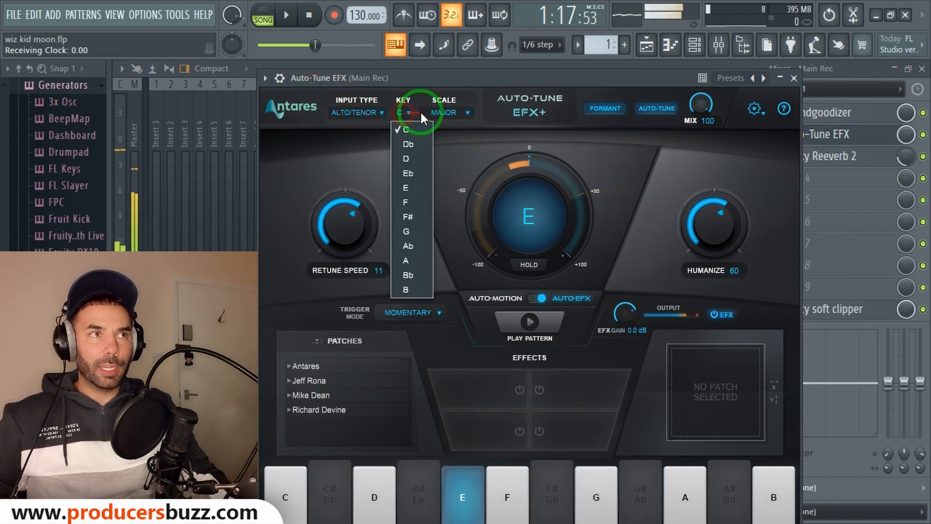
click(455, 113)
click(389, 170)
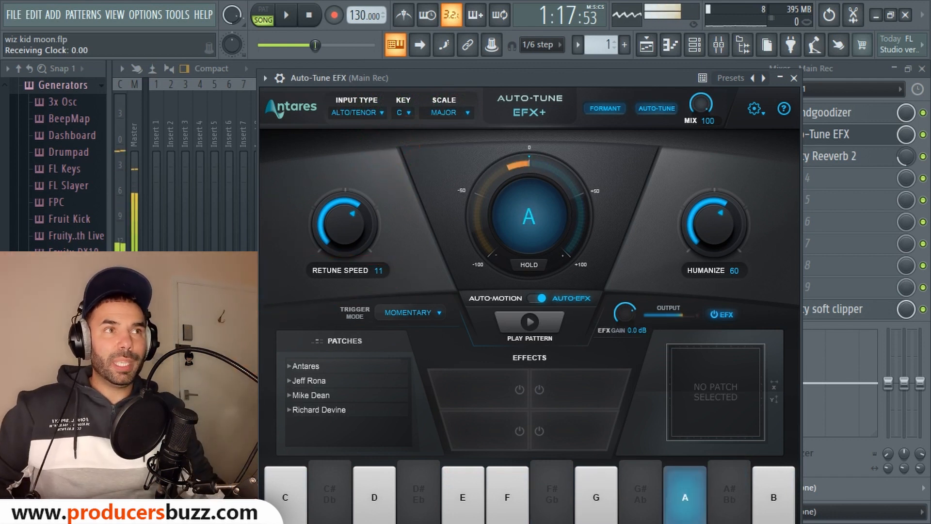
mouse_move(321, 225)
mouse_down()
mouse_move(327, 232)
mouse_move(322, 225)
mouse_up()
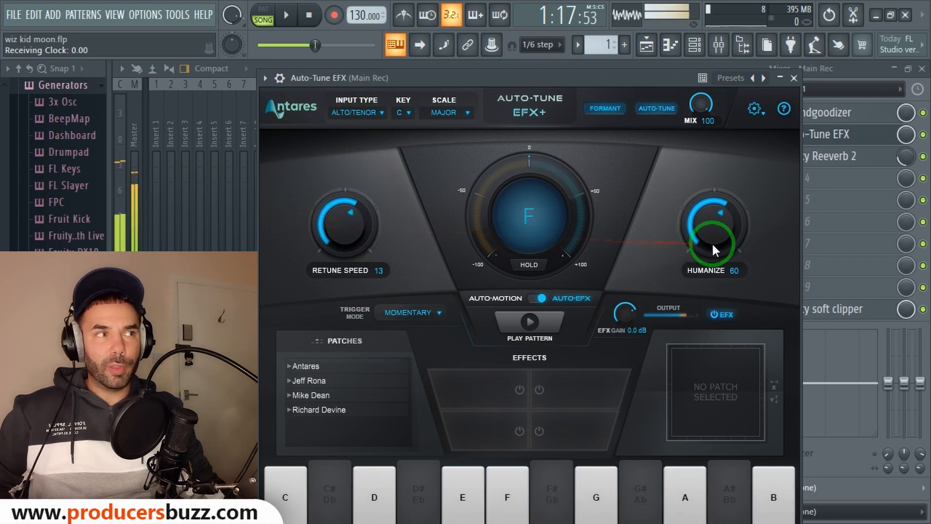
click(792, 78)
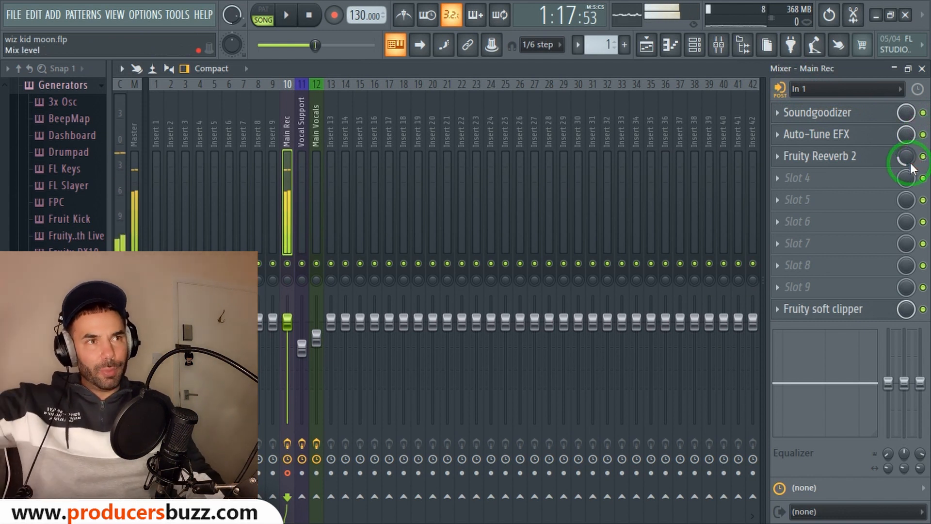
Lower the early reflection level of Fruity Reeverb 2 on the Main Rec track to about 84%
click(869, 156)
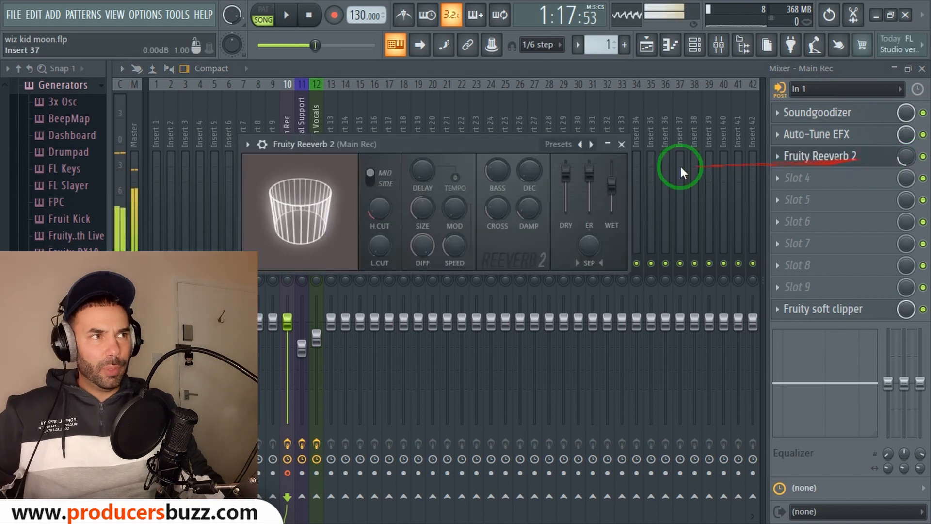
drag(590, 170, 590, 178)
drag(592, 166, 591, 180)
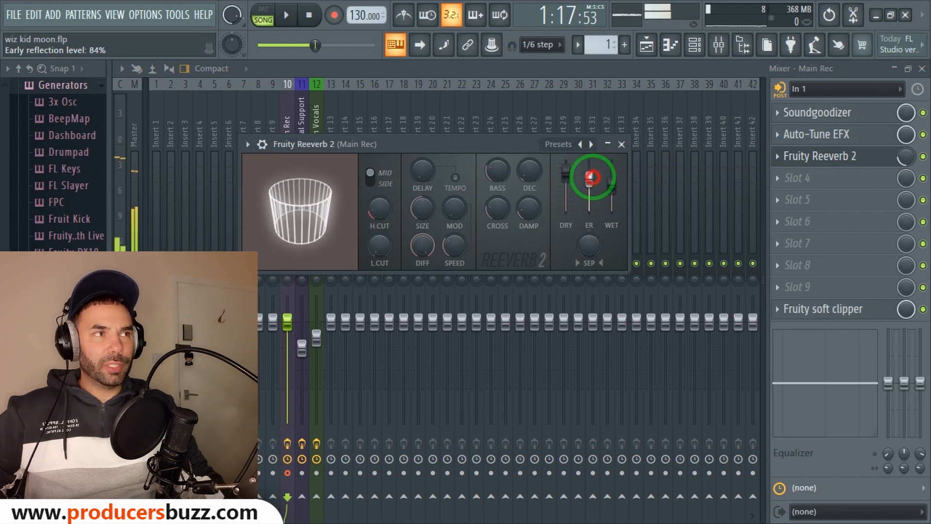
drag(593, 178, 612, 183)
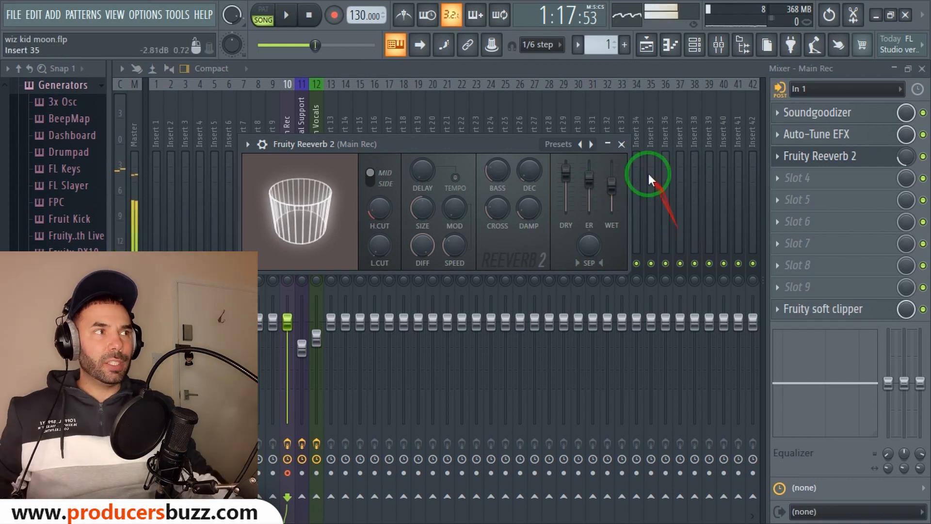
click(621, 144)
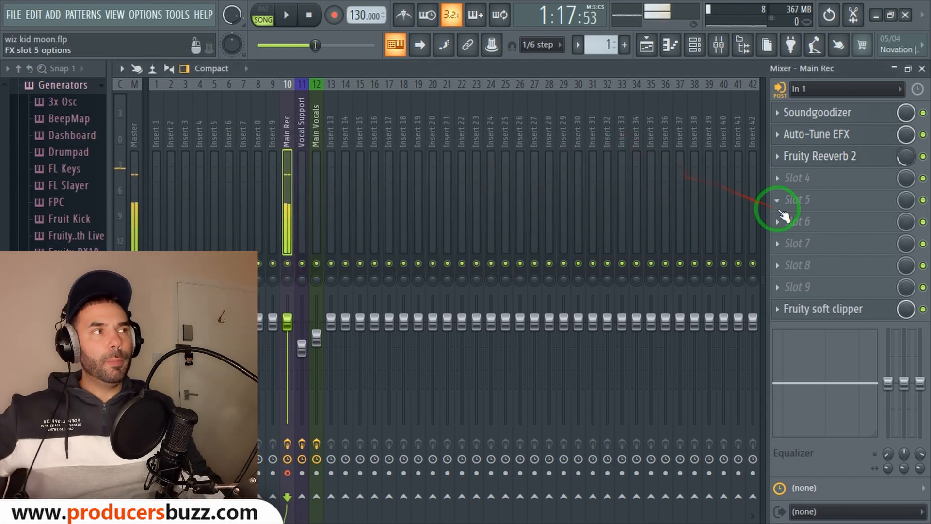
drag(900, 159, 903, 287)
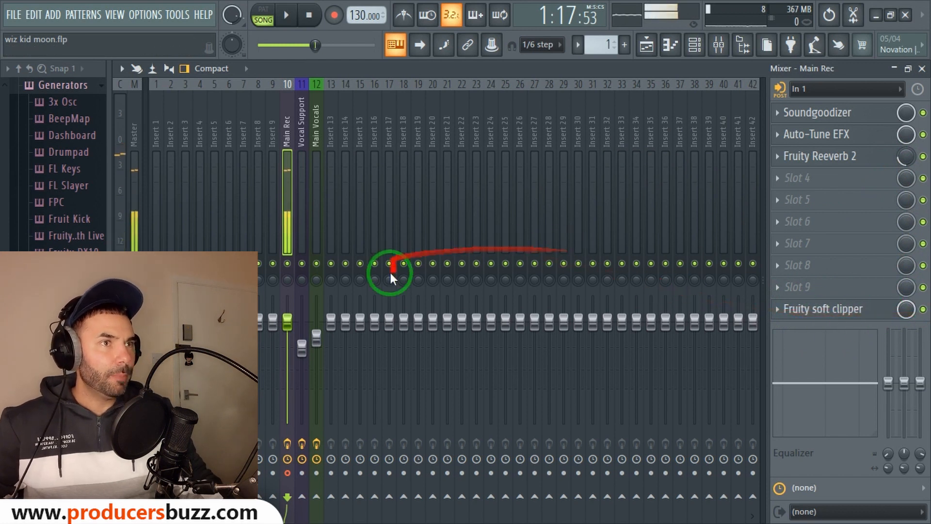
Bypass Auto-Tune EFX and Fruity Reeverb 2 on the Main Rec mixer track
click(922, 68)
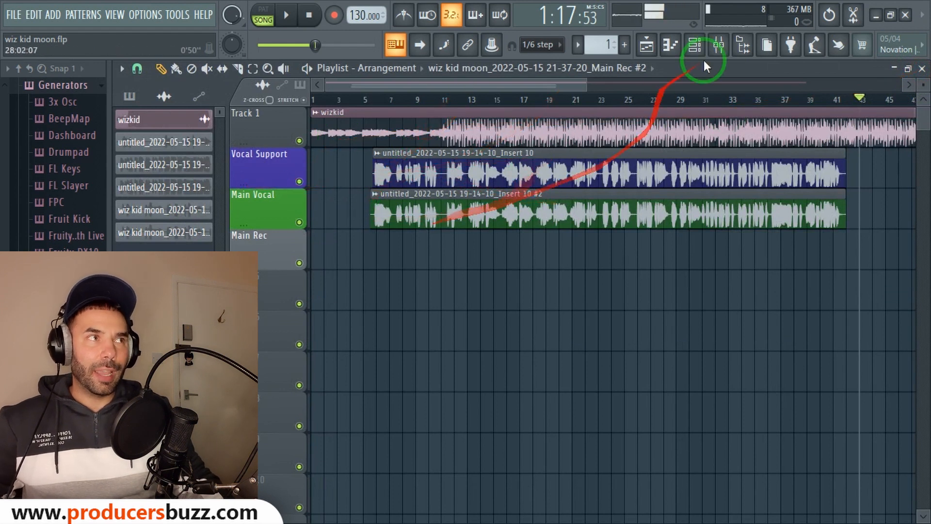
click(718, 45)
click(923, 135)
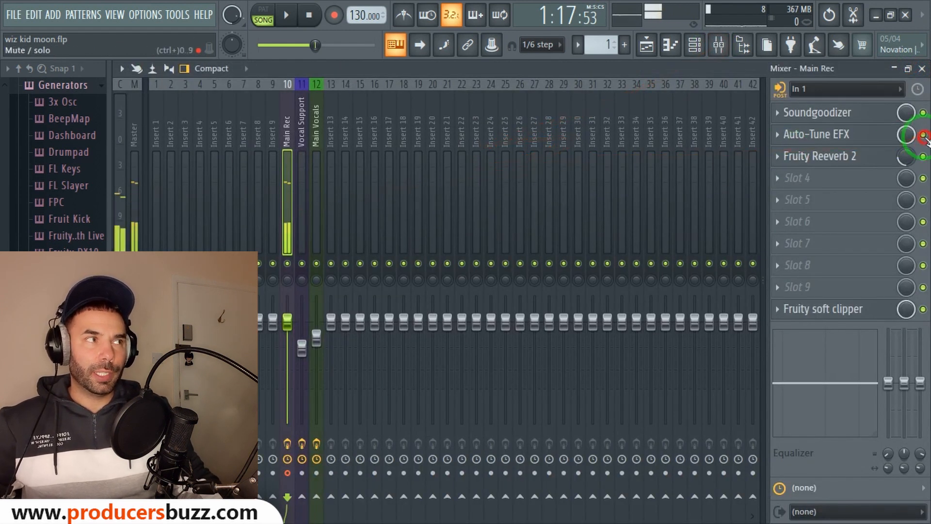
click(923, 156)
Mute the Vocal Support track in both the mixer and the playlist
click(301, 135)
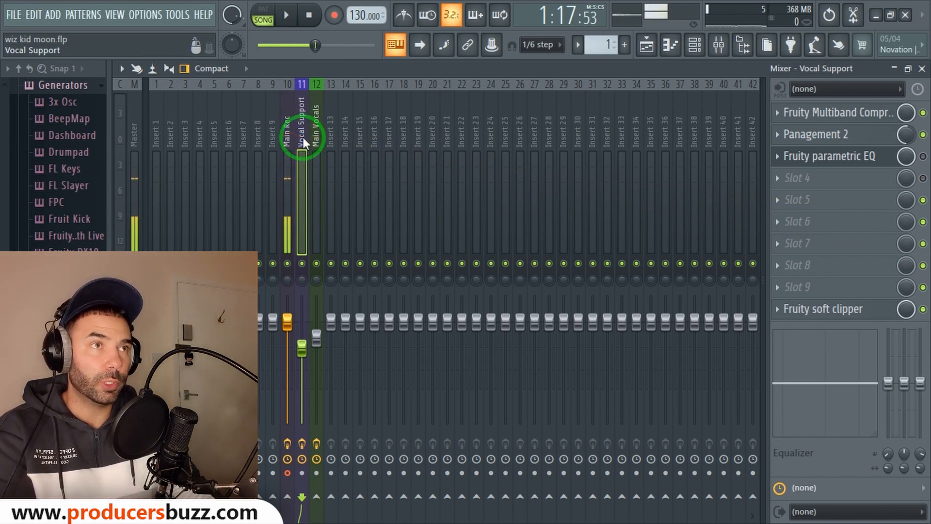
click(319, 113)
click(302, 263)
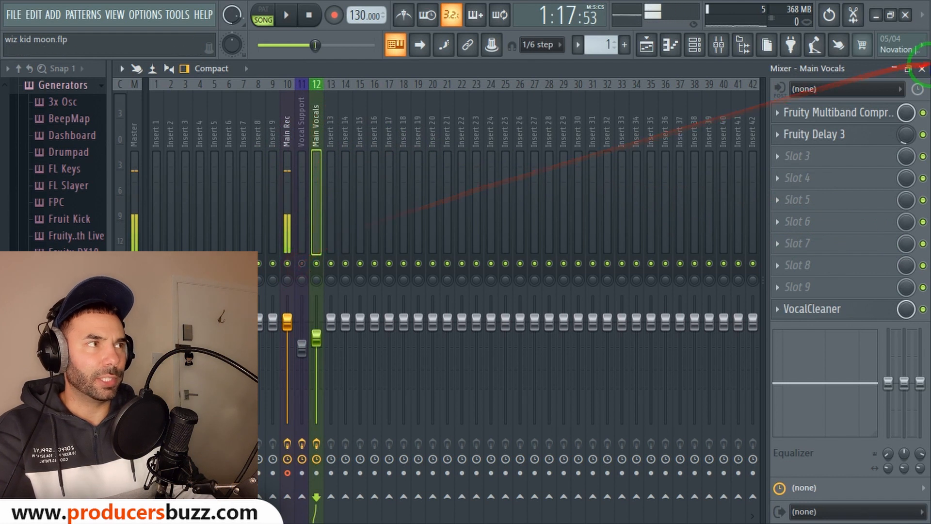
click(922, 68)
click(300, 182)
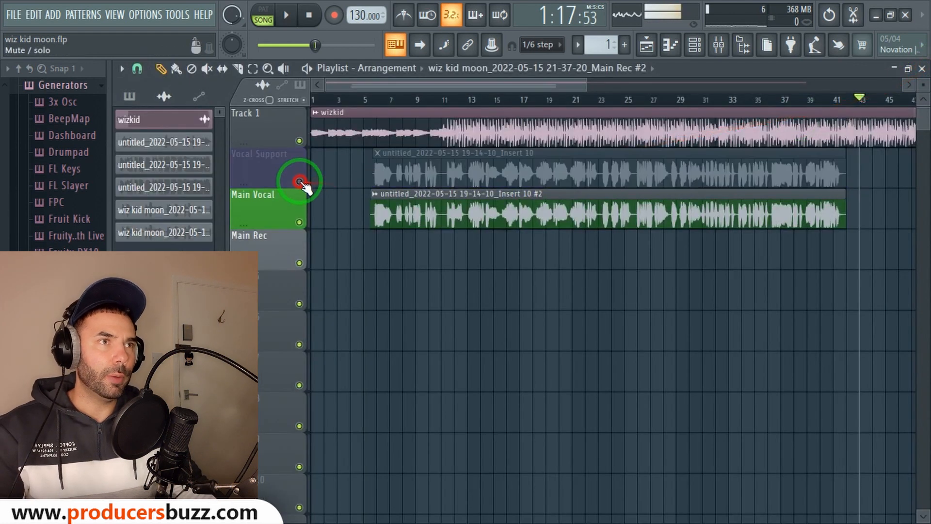
Play the arrangement from about bar 11 and bring up the mixer to audition the Main Vocals track
click(447, 108)
key(space)
click(719, 44)
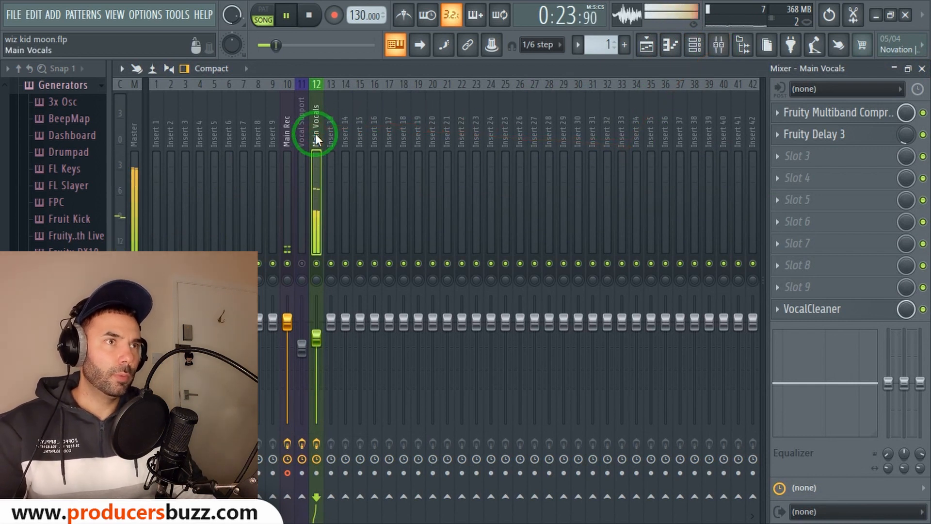
Bypass Fruity Delay 3, Fruity Multiband Compressor and VocalCleaner on the Main Vocals track and stop playback
click(923, 132)
key(space)
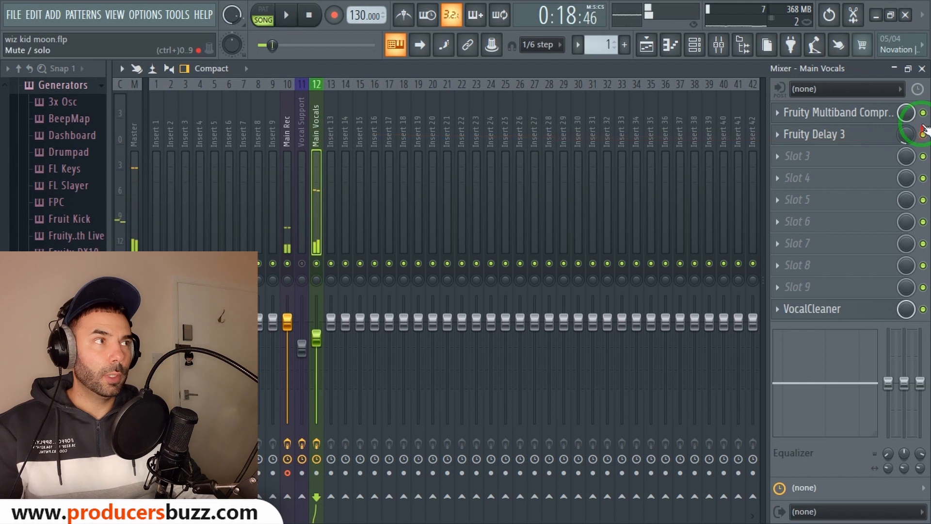
click(923, 113)
click(923, 309)
Re-enable Fruity Multiband Compressor on the Main Vocals track and open its settings window
click(842, 108)
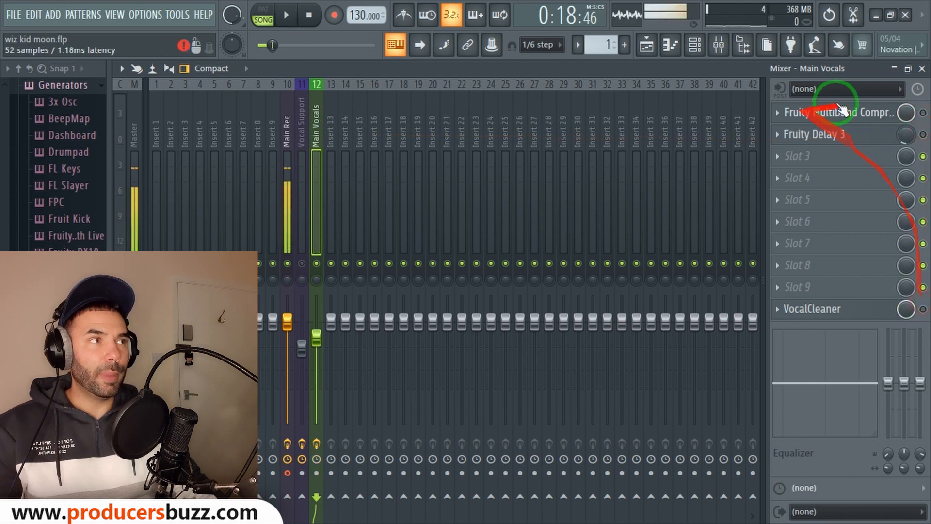
click(923, 112)
click(791, 112)
click(590, 170)
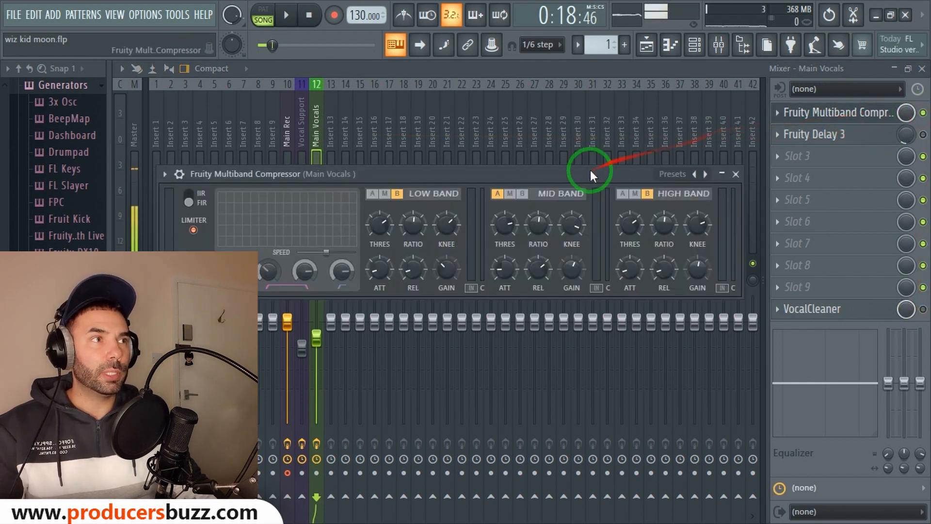
drag(590, 170, 569, 148)
Examine the low, mid and high band settings of the Fruity Multiband Compressor on the Main Vocals track
click(439, 193)
click(371, 197)
click(640, 191)
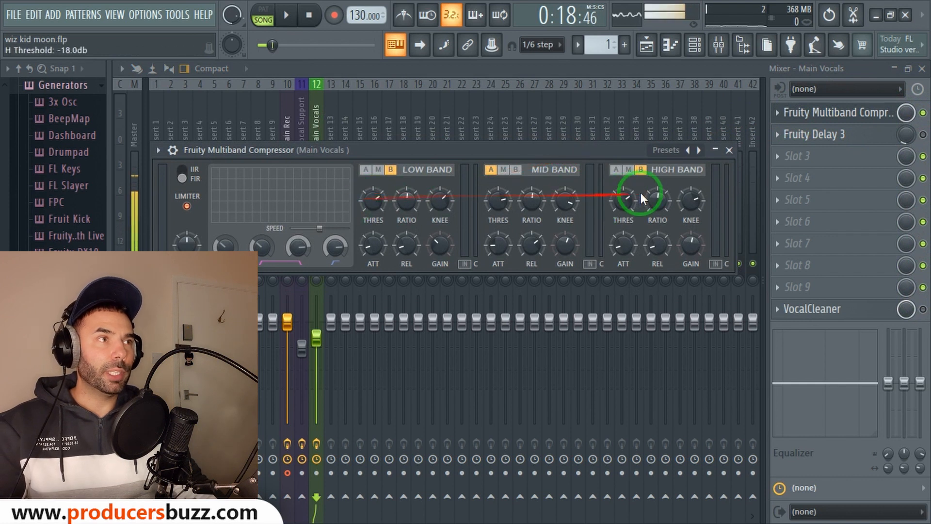
click(569, 235)
click(493, 249)
drag(488, 143, 481, 164)
click(387, 209)
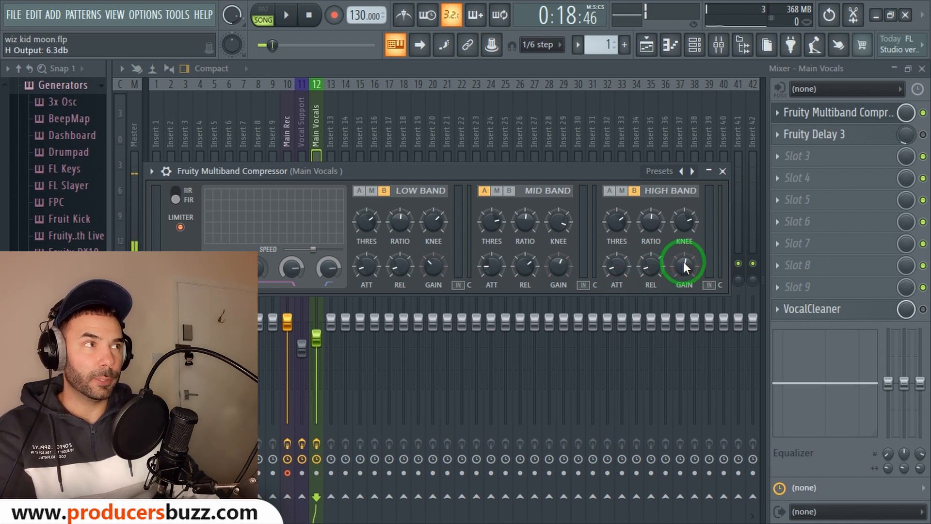
Switch Fruity Delay 3 off on the Main Vocals track and reopen the Fruity Multiband Compressor window
click(863, 137)
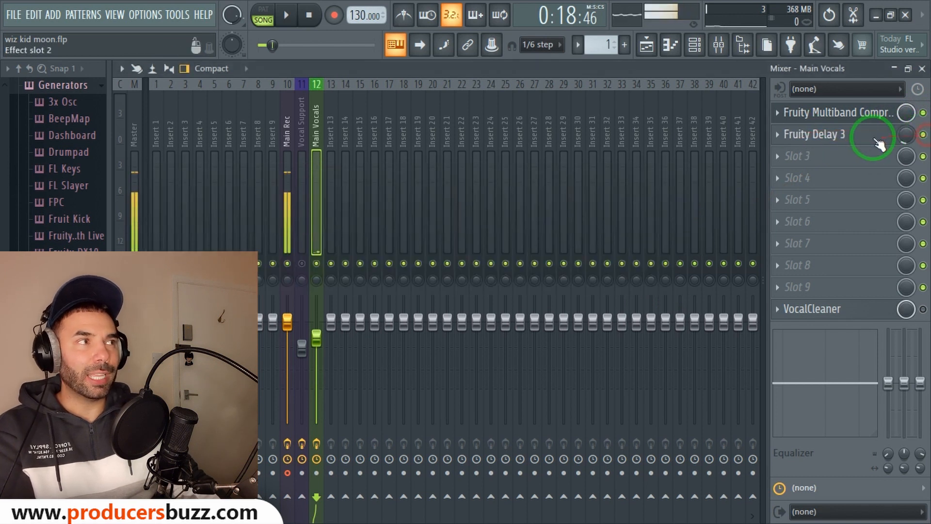
click(923, 134)
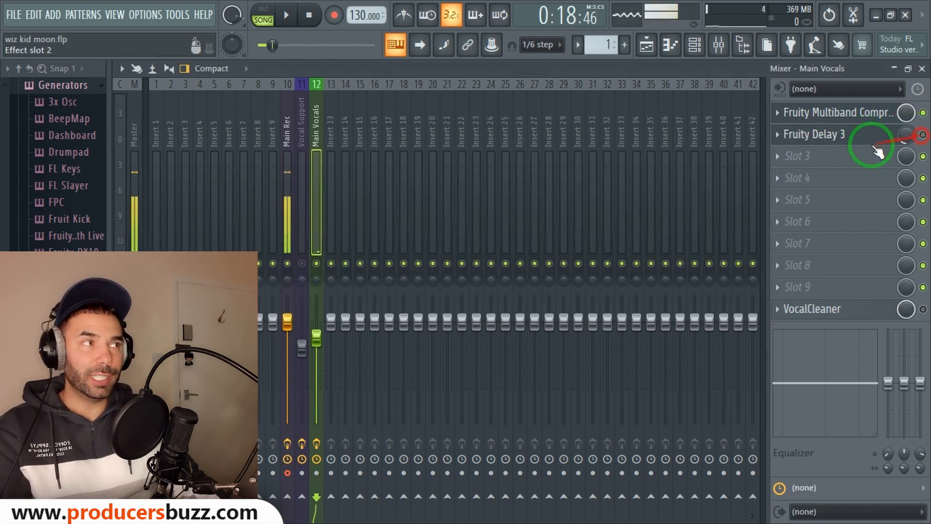
click(854, 114)
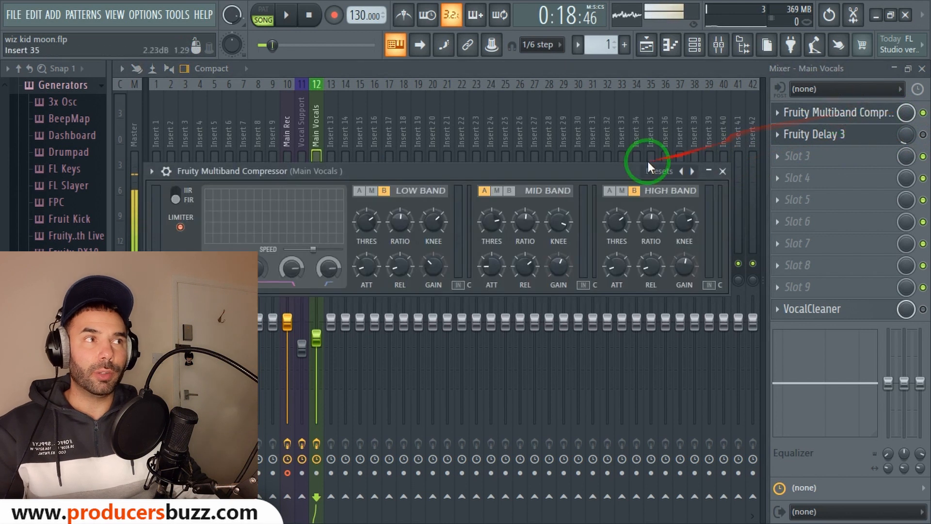
drag(648, 161, 645, 130)
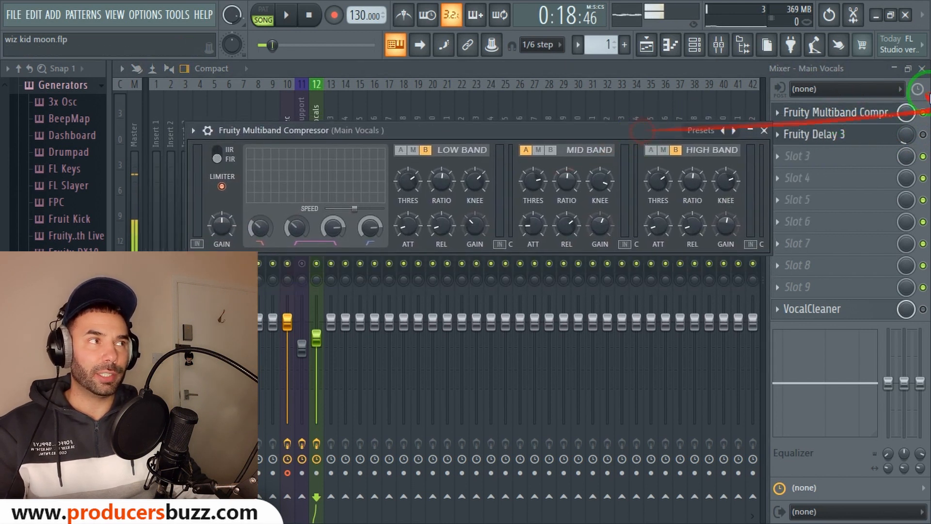
Play the Main Vocals with the Fruity Multiband Compressor switched off and on to compare the sound, ending with it enabled
click(924, 113)
key(space)
click(925, 114)
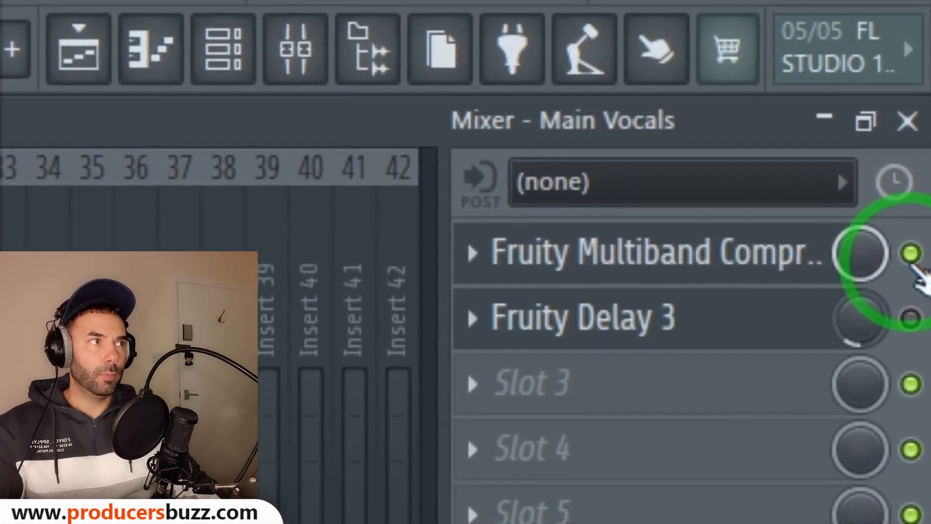
click(923, 122)
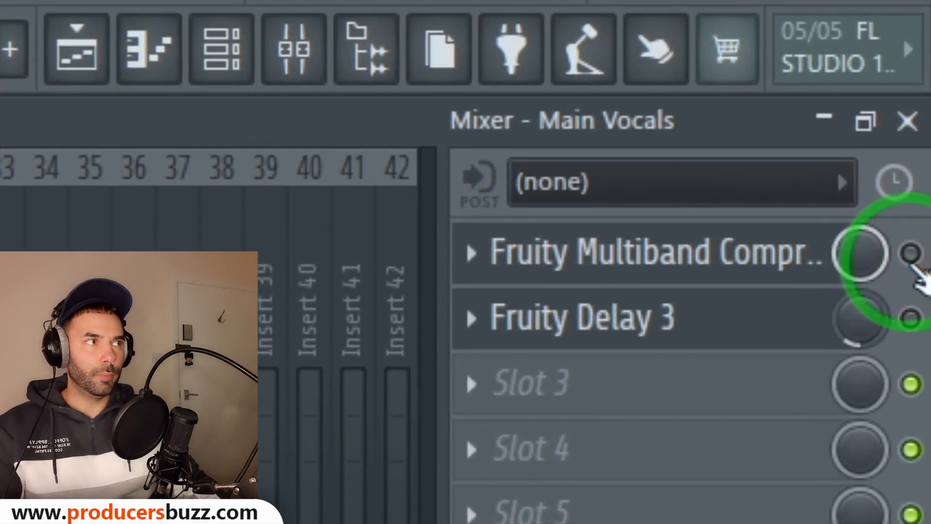
click(912, 256)
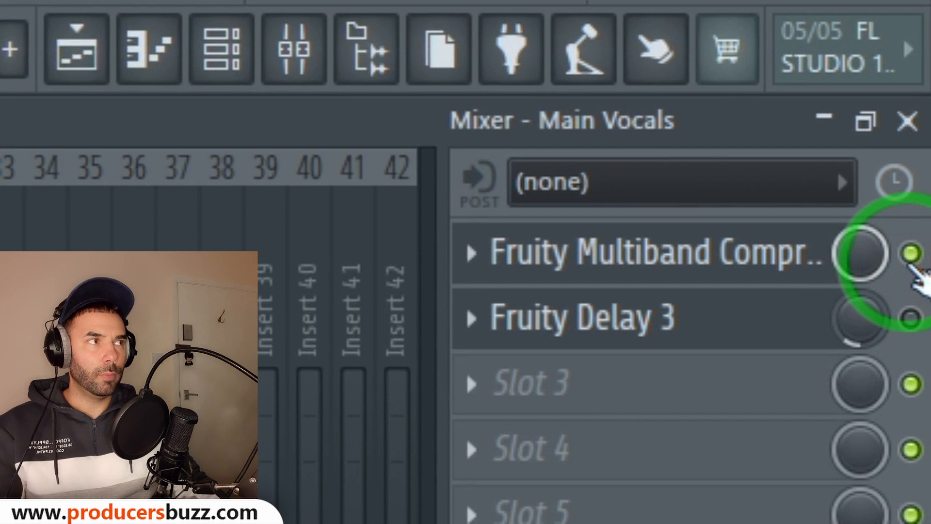
click(912, 254)
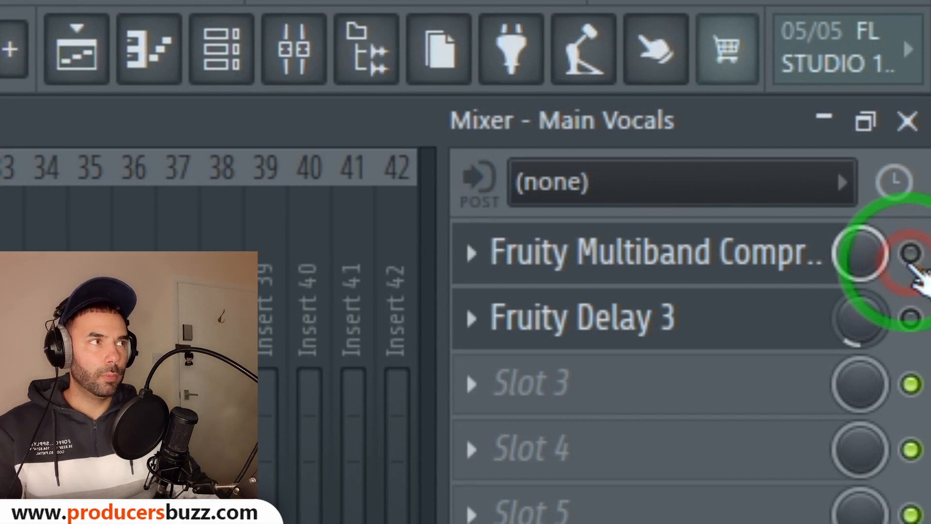
click(912, 255)
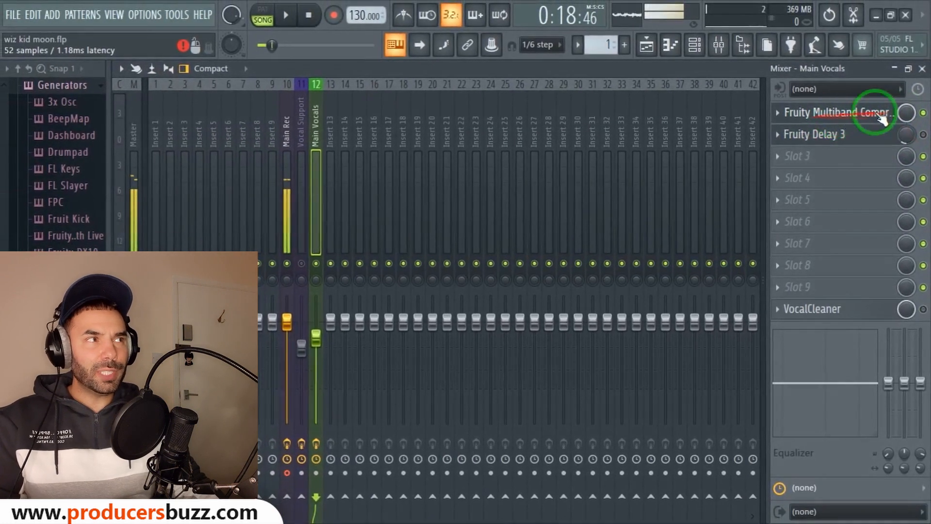
click(647, 174)
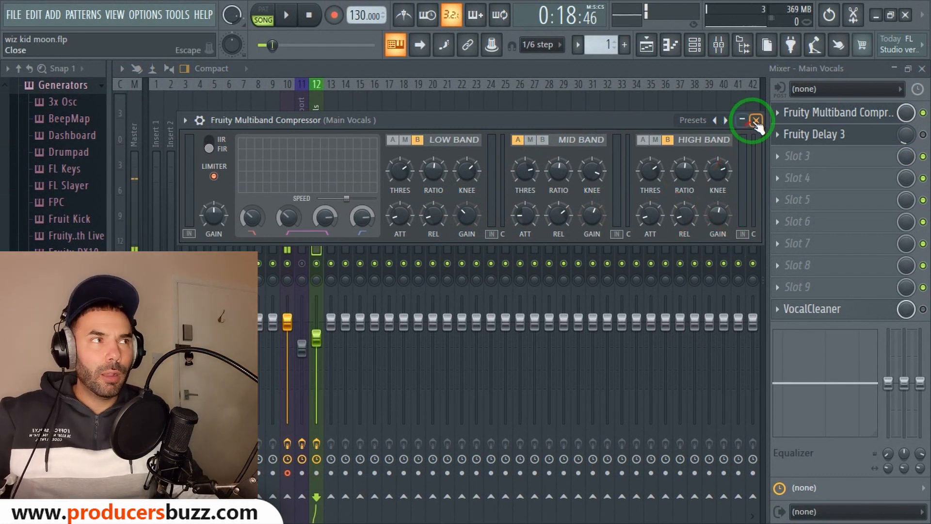
click(756, 120)
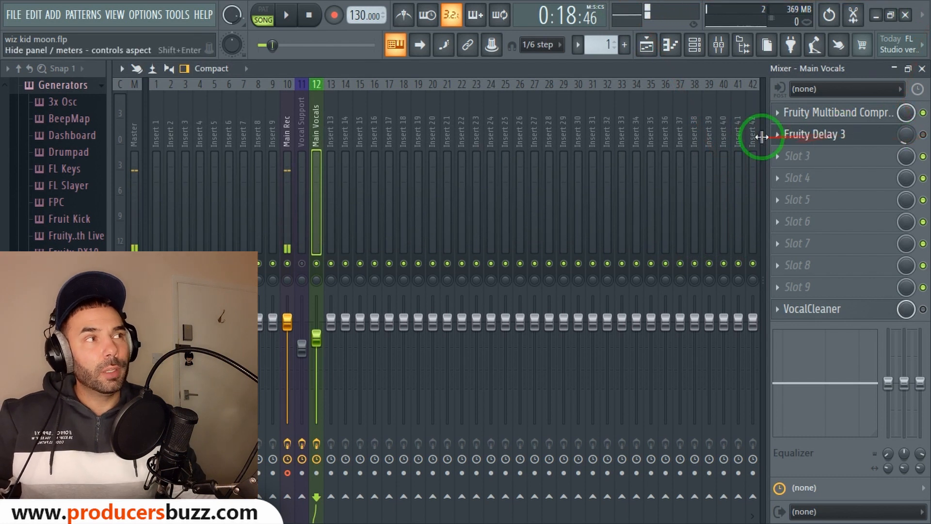
Enable Fruity Delay 3 on the Main Vocals track, load its Stereoized preset and close the plugin window
click(853, 135)
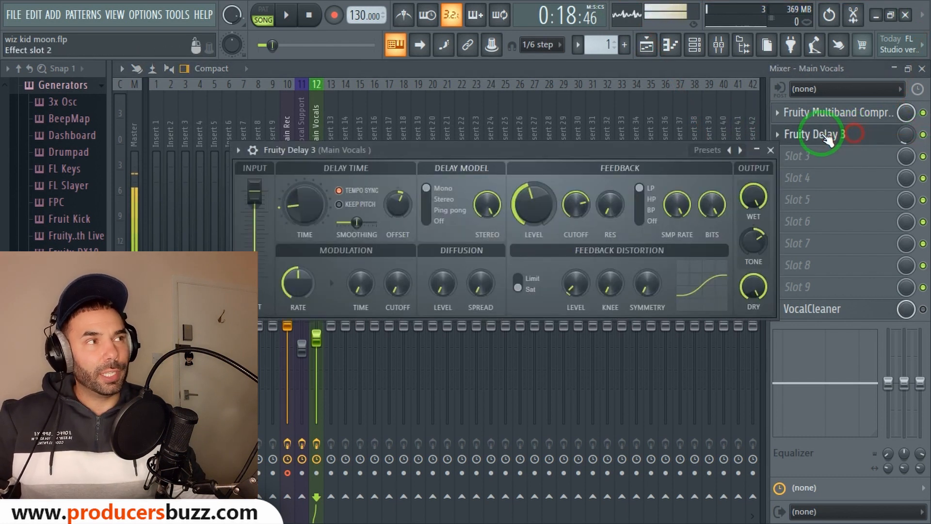
click(238, 151)
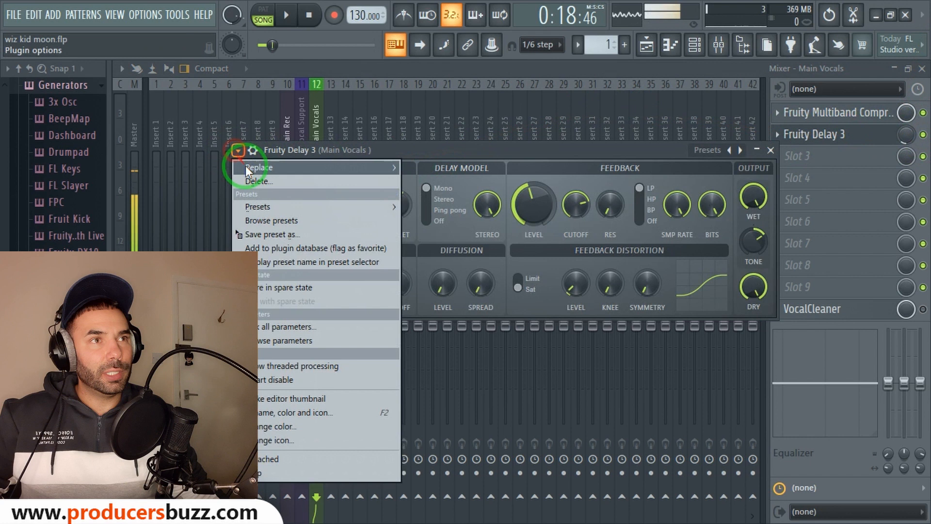
click(257, 208)
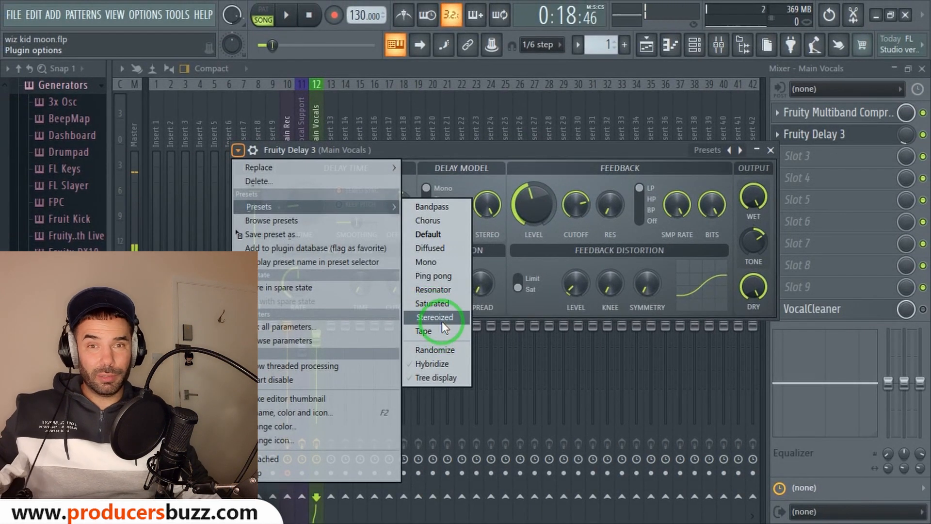
click(443, 322)
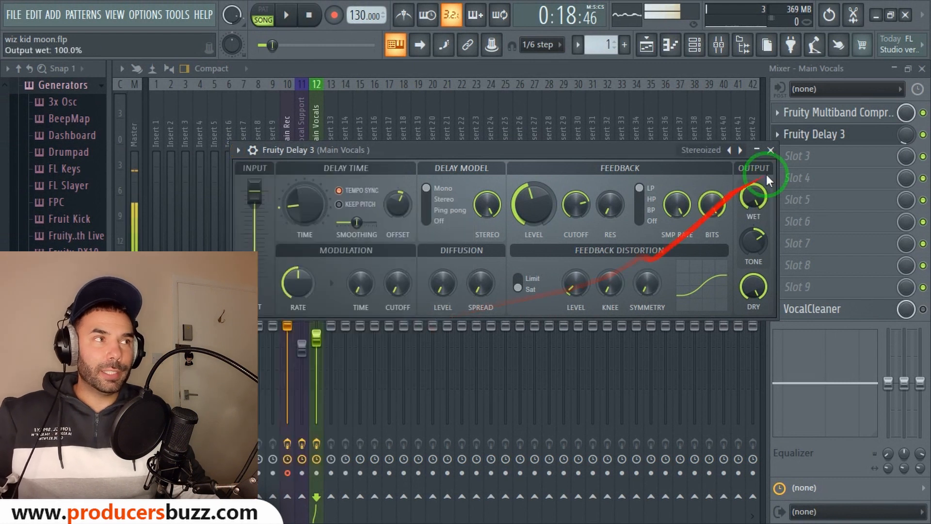
click(772, 150)
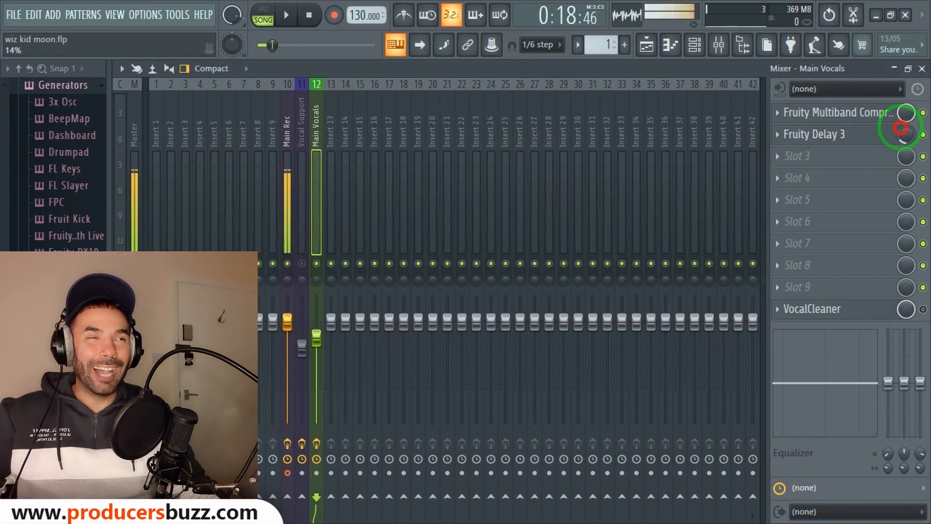
Raise the Fruity Delay 3 mix level, bring it back down to a low amount and play the Main Vocals with it
mouse_move(903, 132)
mouse_down()
mouse_move(901, 150)
mouse_move(897, 41)
mouse_move(911, 141)
mouse_up()
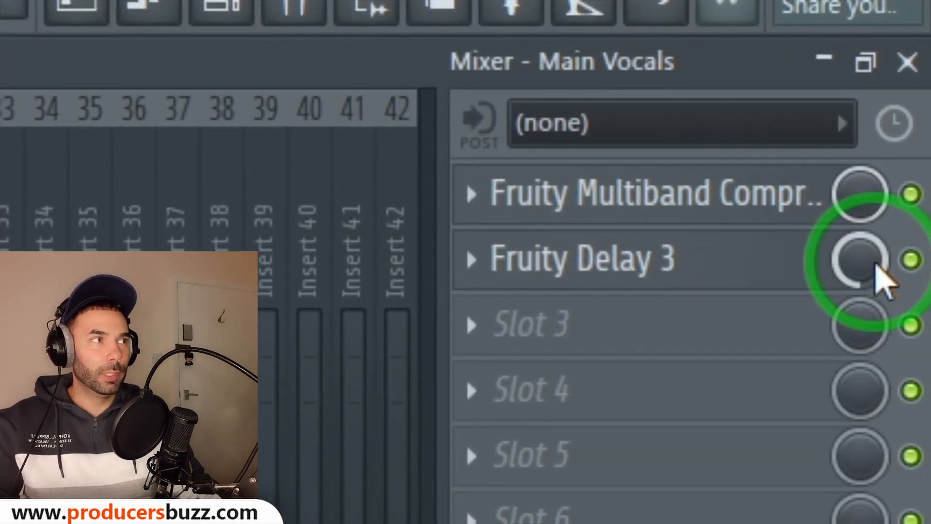
scroll(876, 263, down, 14)
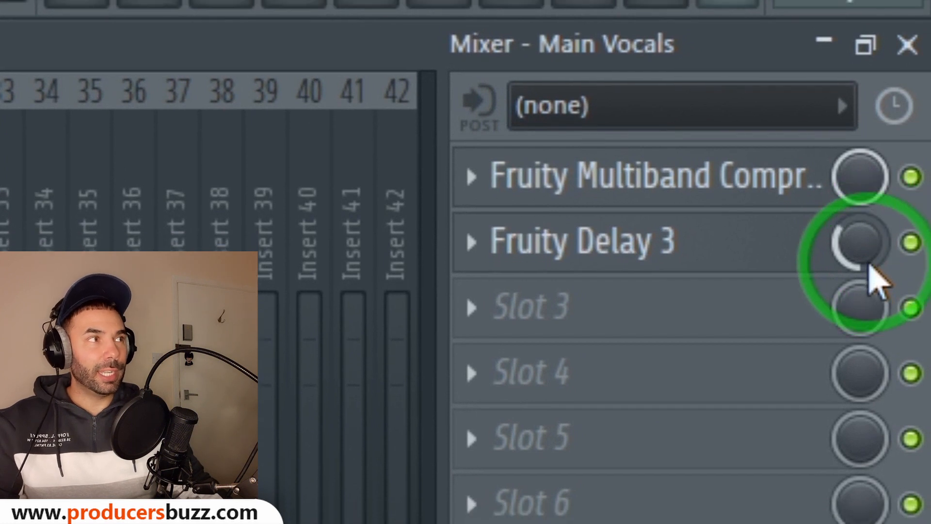
scroll(873, 263, down, 1)
click(874, 264)
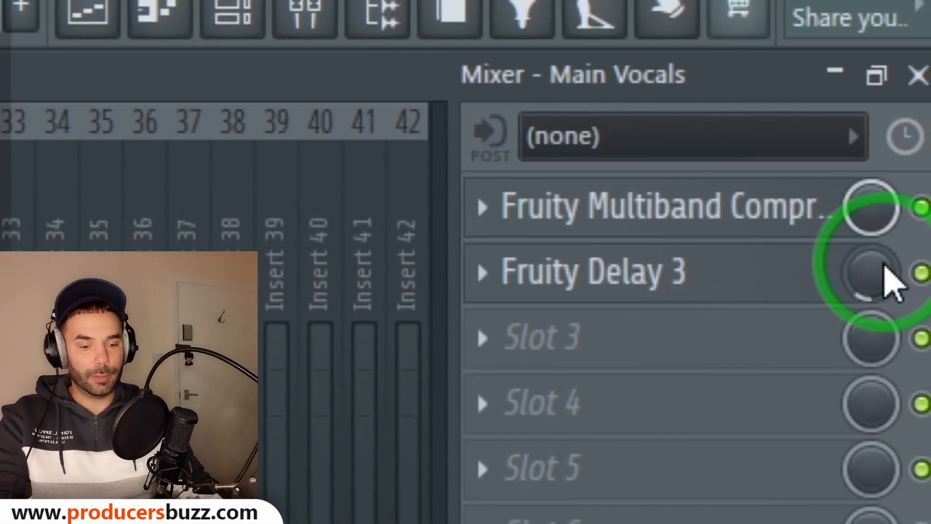
key(space)
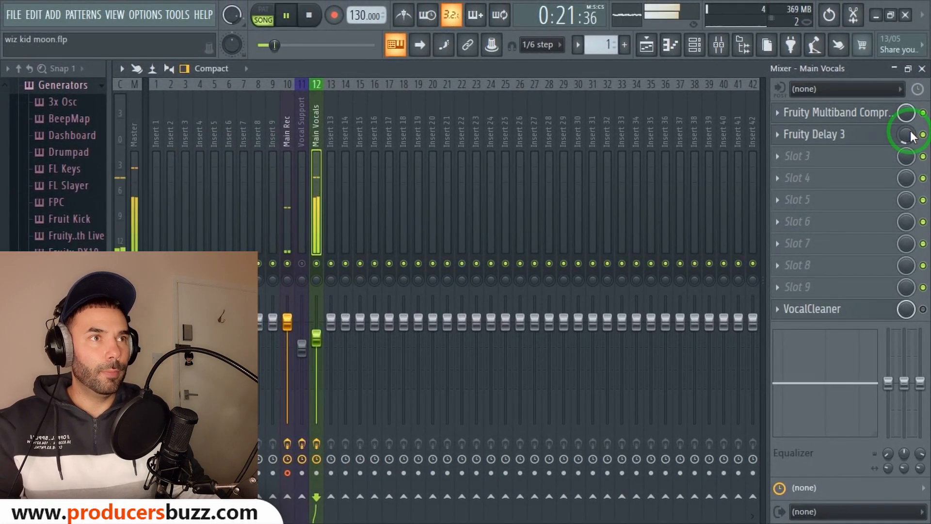
key(space)
Enable VocalCleaner on the Main Vocals track, open it and use the Male Hip Hop De-Esser preset
click(923, 310)
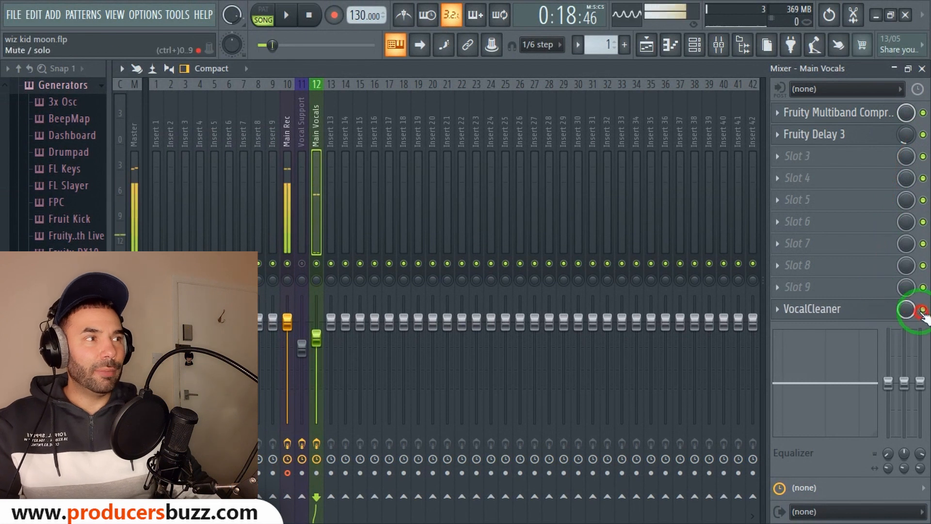
click(832, 309)
drag(657, 102, 581, 73)
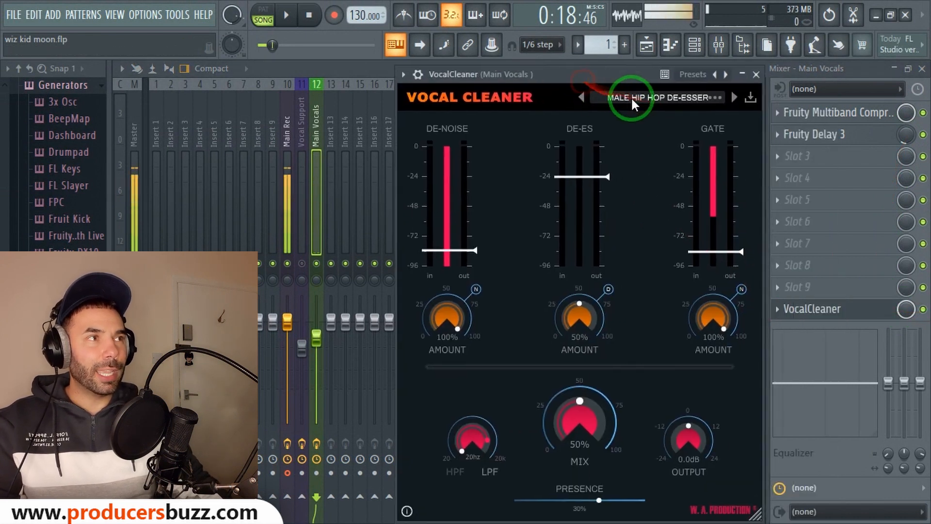
click(633, 98)
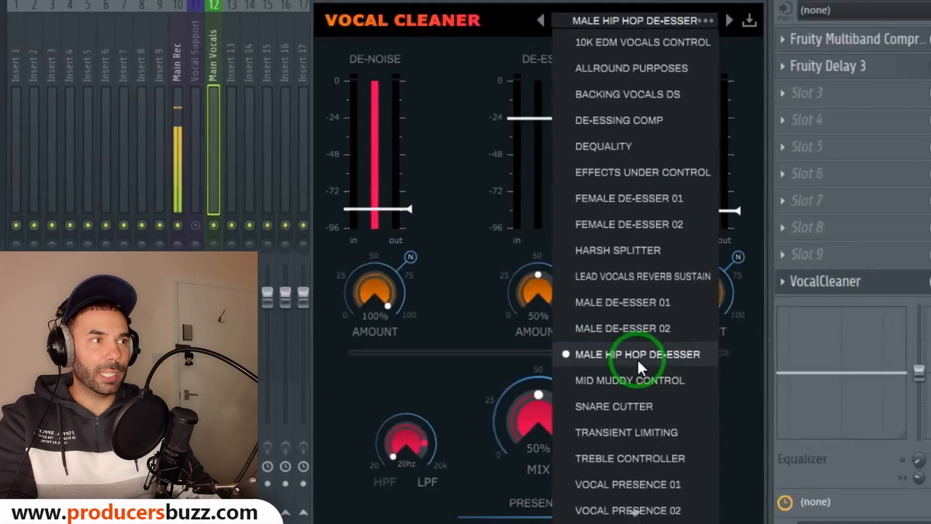
click(659, 371)
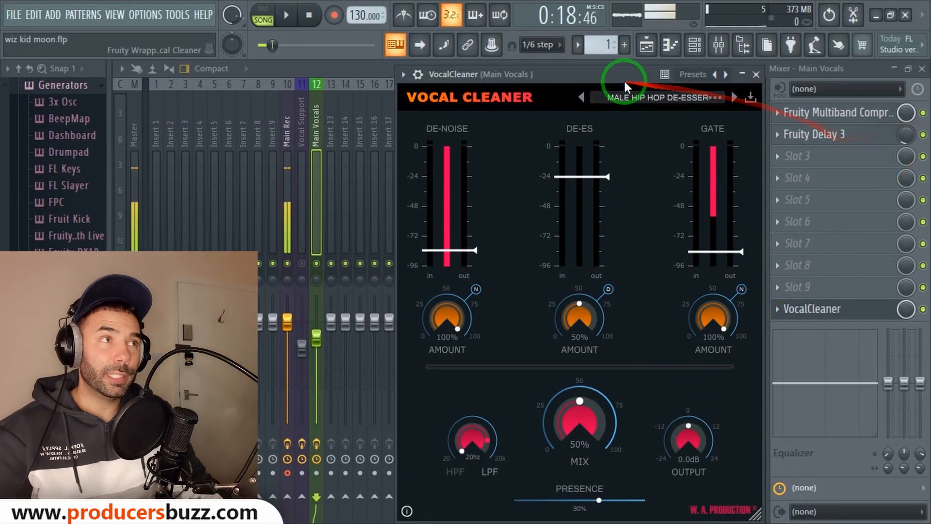
Close the VocalCleaner window and play the Main Vocals with VocalCleaner enabled
drag(624, 79, 587, 64)
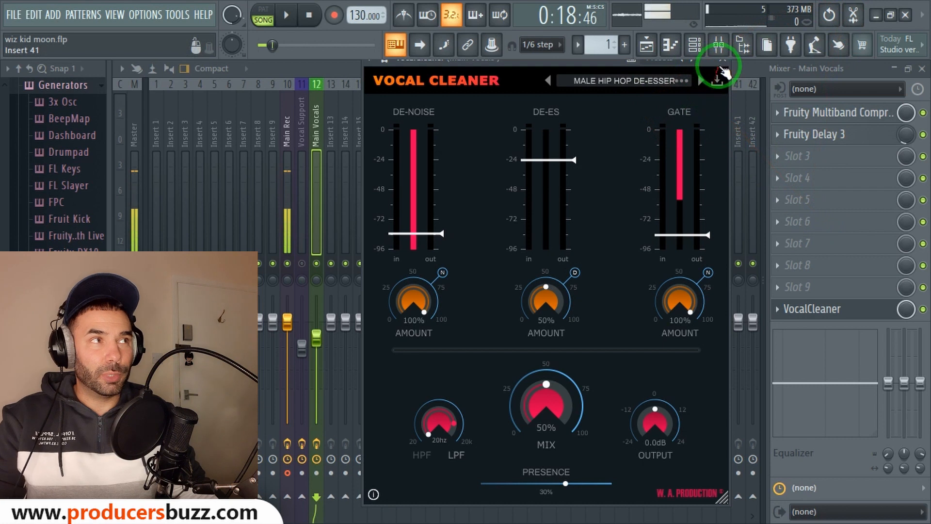
click(723, 59)
key(space)
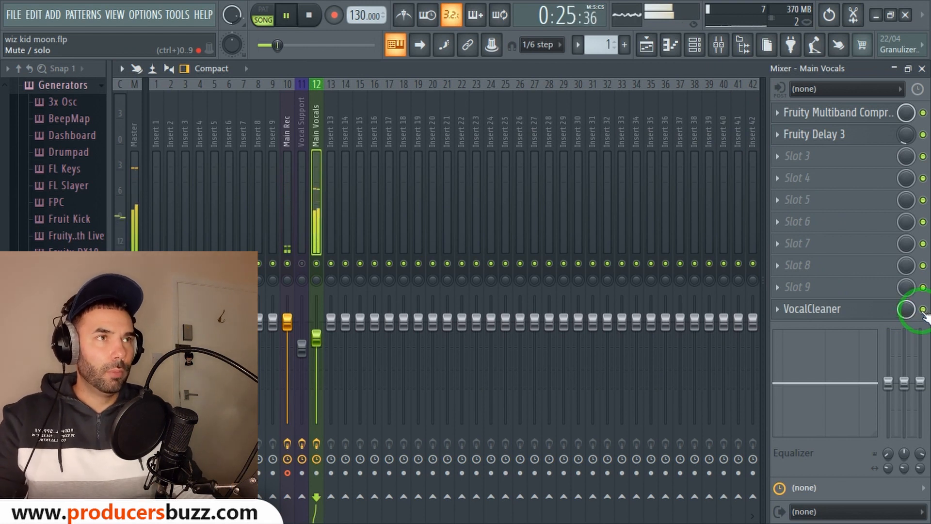
key(space)
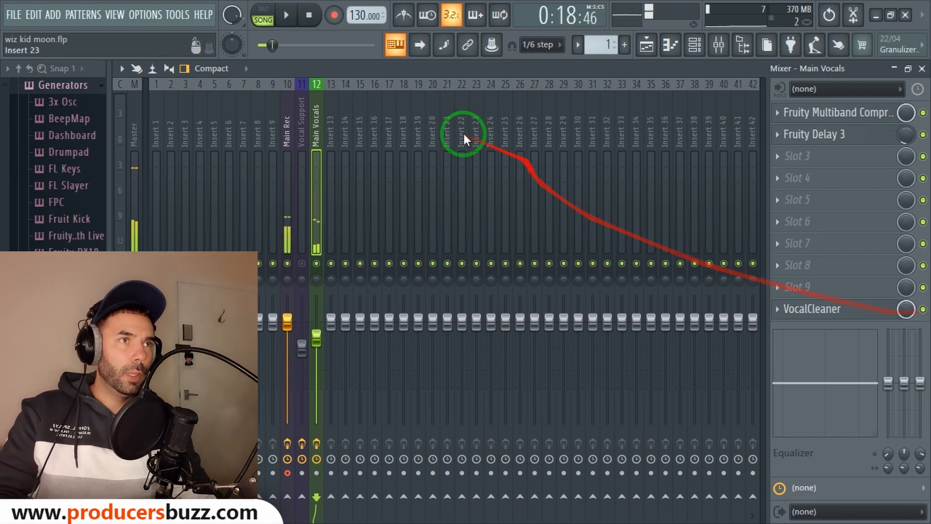
Unmute Vocal Support and mute the main vocals in both the mixer and the playlist, with the Vocal Support mixer track selected
click(301, 264)
click(297, 125)
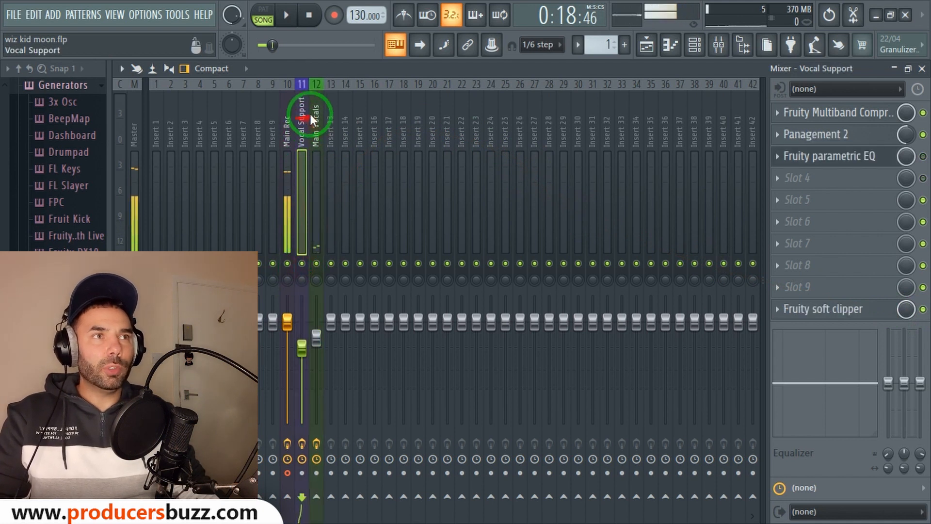
click(316, 264)
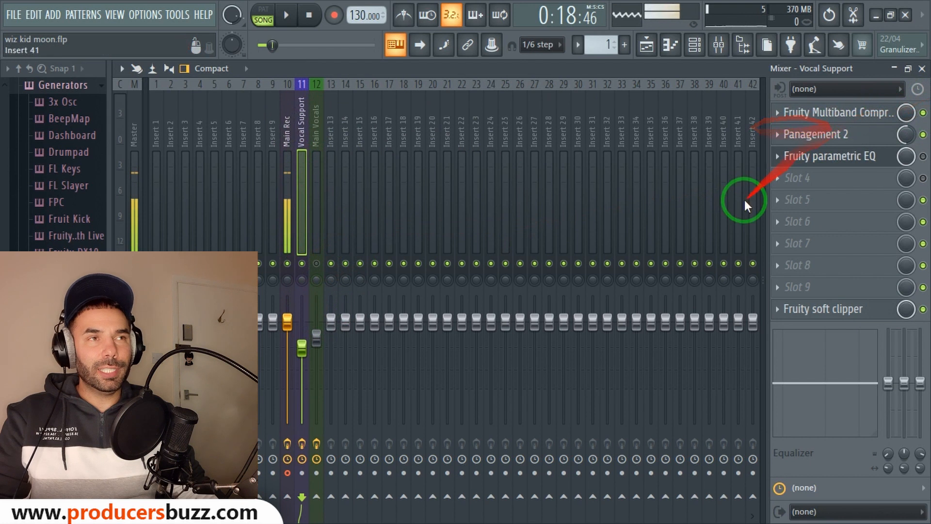
click(921, 68)
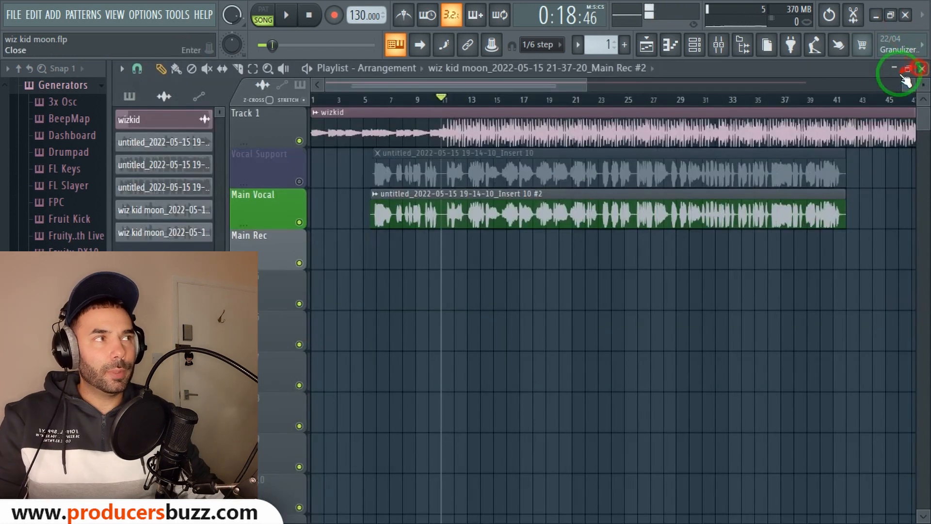
click(300, 181)
click(300, 222)
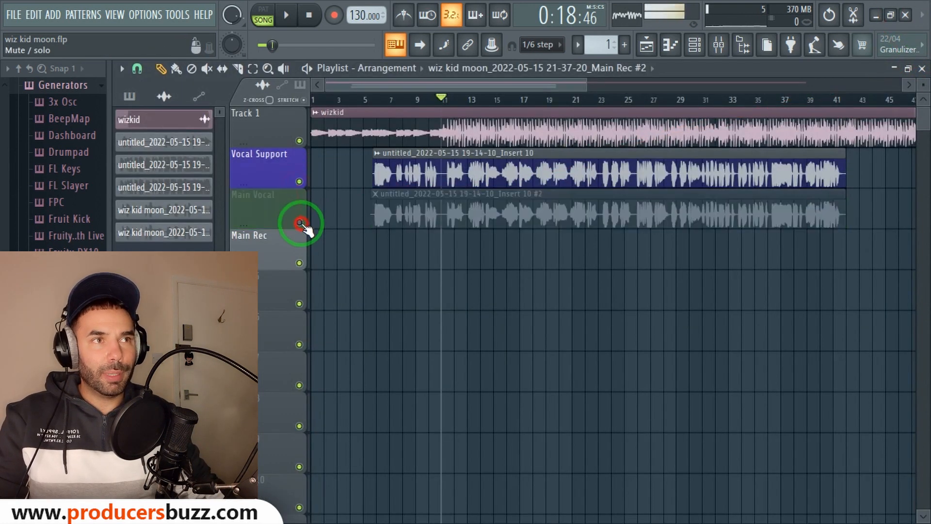
Play the Vocal Support track on its own from about bar 11 with the mixer open
click(392, 106)
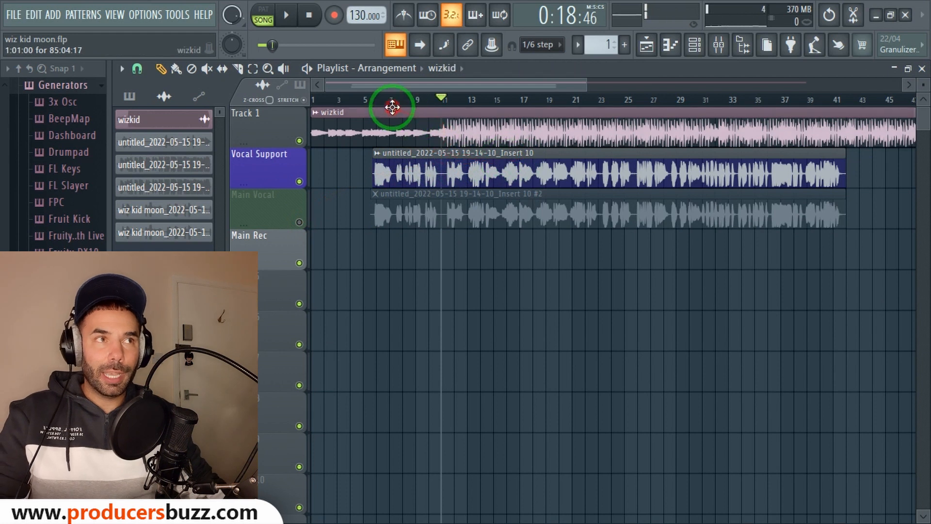
click(381, 100)
click(446, 99)
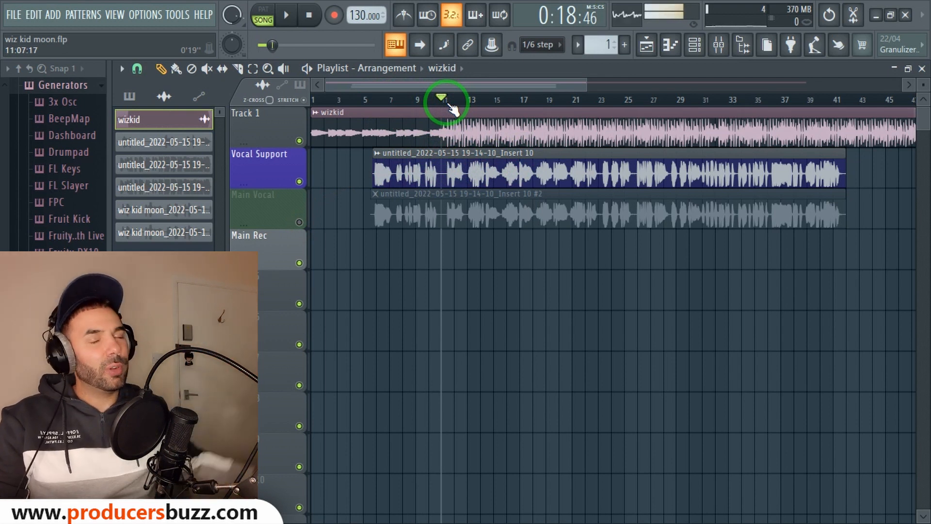
key(space)
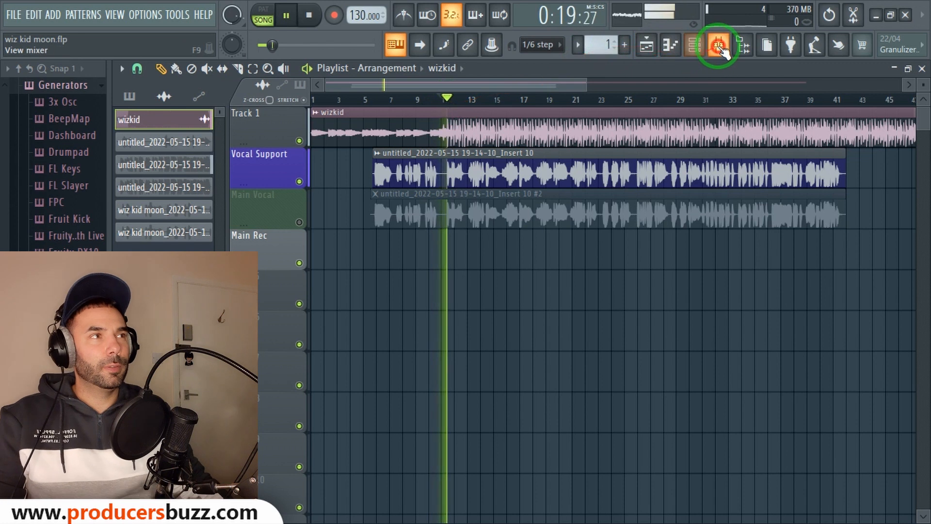
click(719, 45)
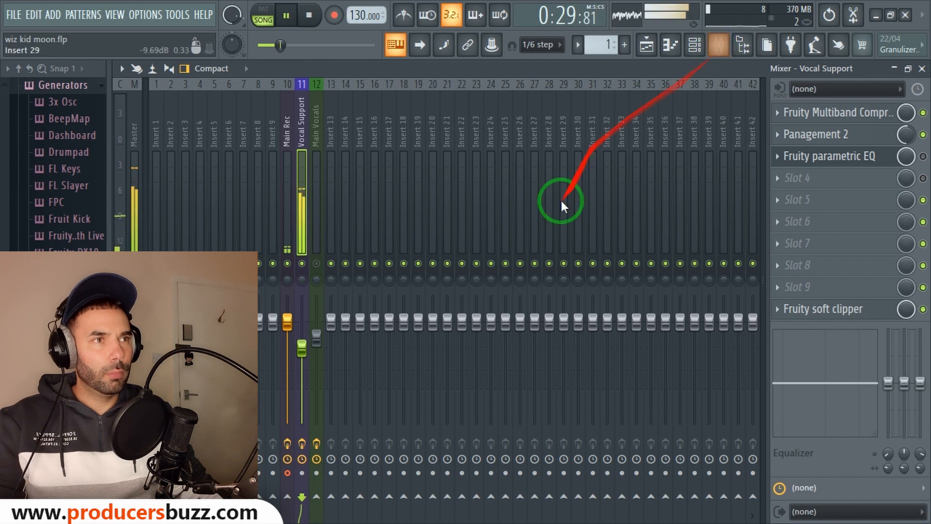
key(space)
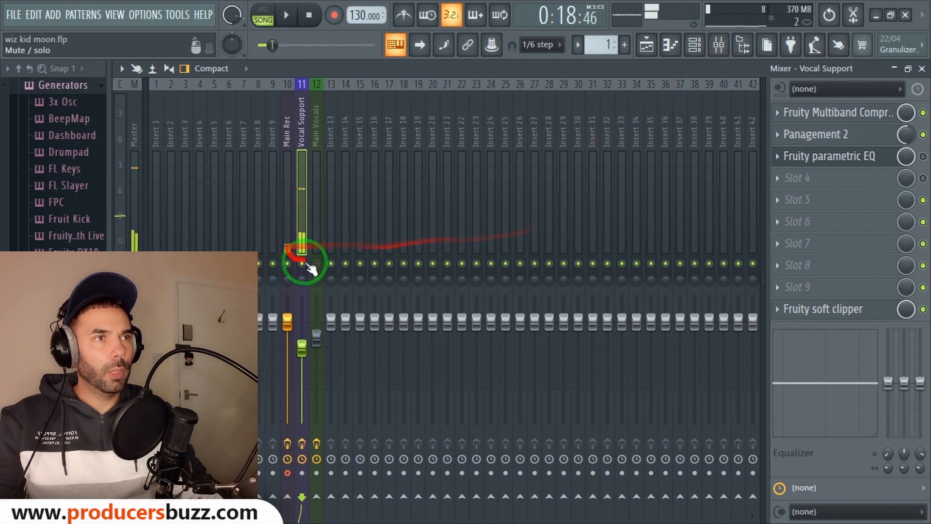
Play the main vocals and Vocal Support unmuted together and set the Vocal Support fader to about -6.8 dB
click(924, 68)
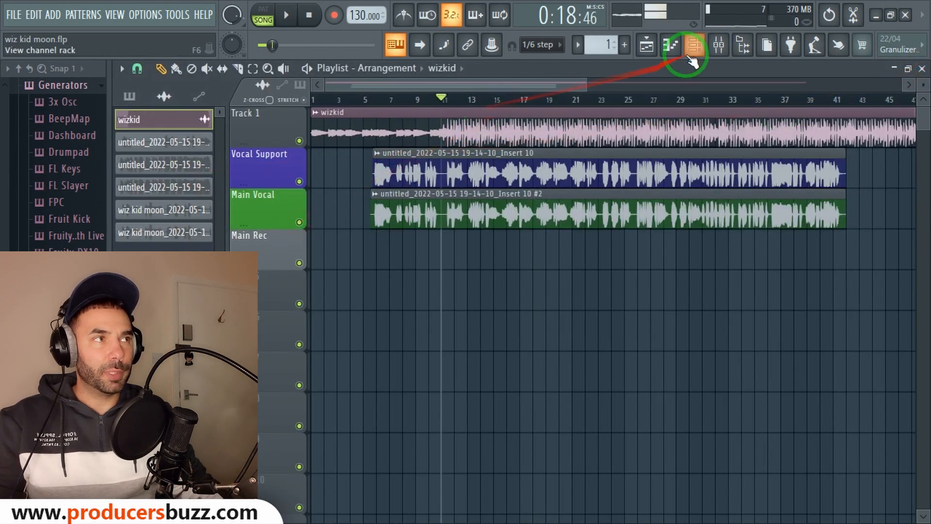
key(space)
click(723, 48)
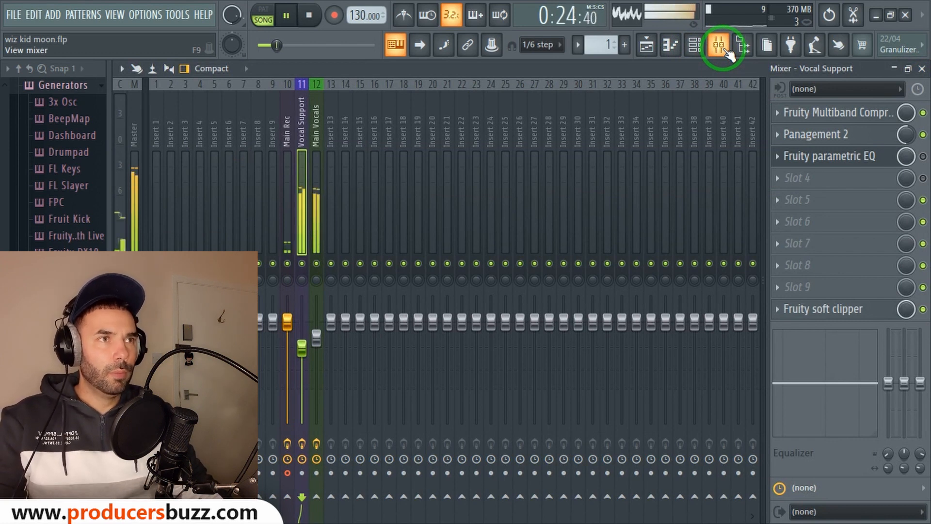
drag(302, 348, 302, 349)
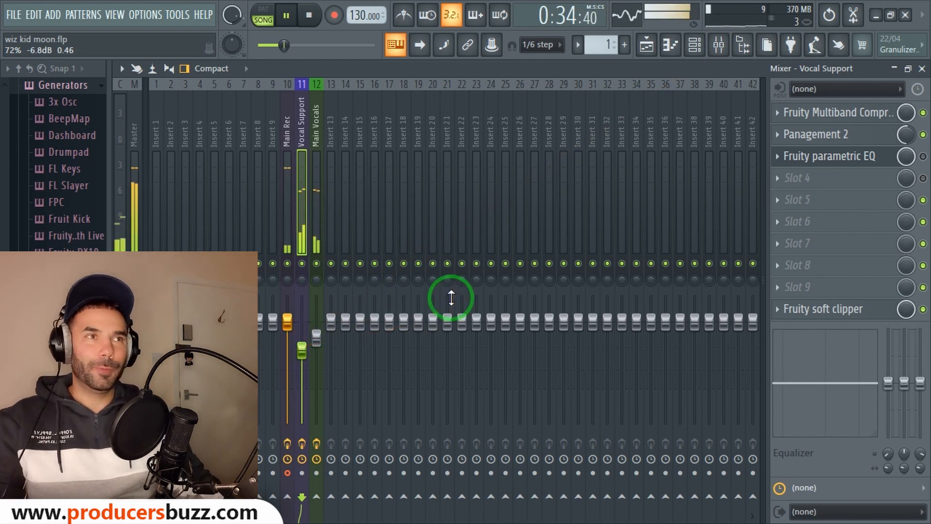
key(space)
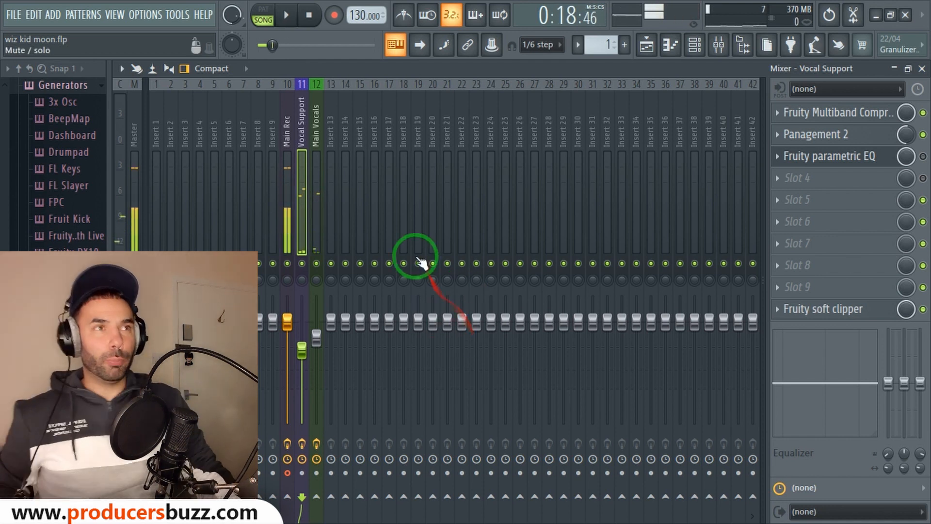
Mute the Main Vocals mixer track and open the Fruity Multiband Compressor window on Vocal Support
click(316, 264)
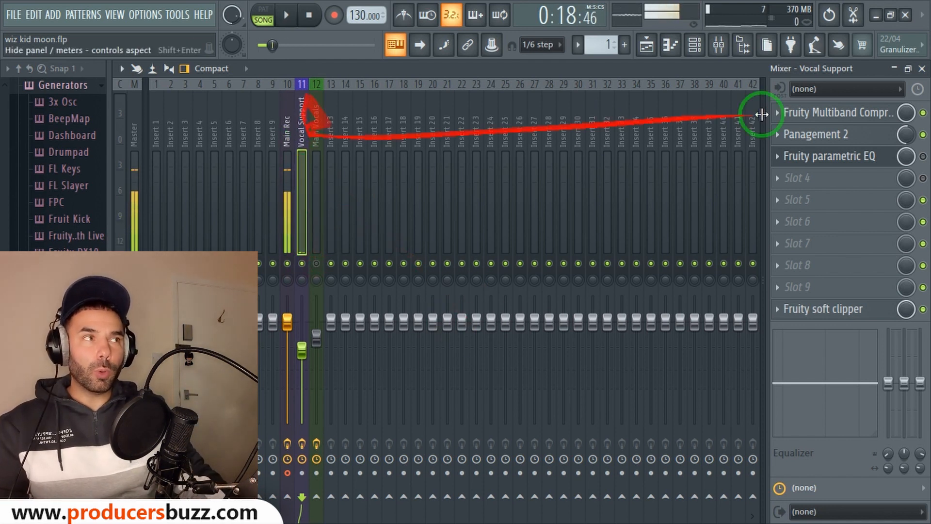
click(865, 110)
drag(435, 134, 507, 141)
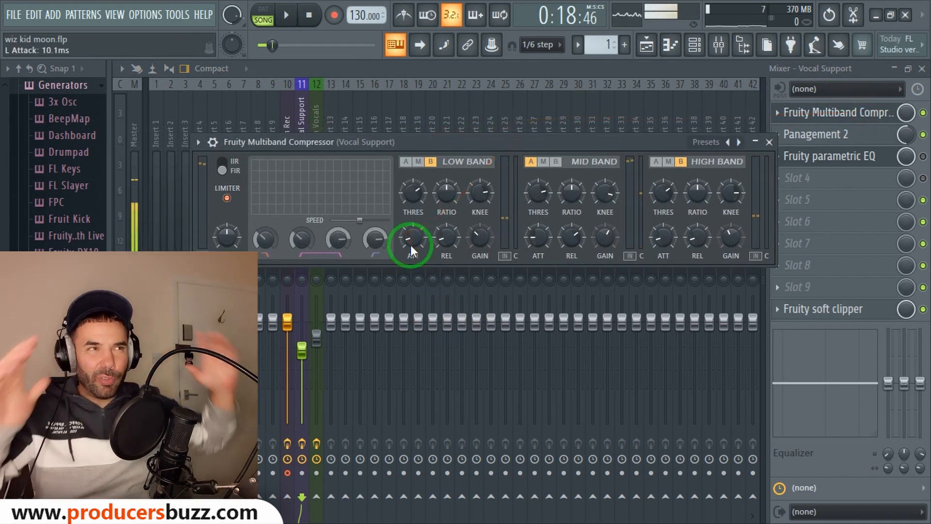
Switch off Fruity Multiband Compressor, Panagement 2 and Fruity soft clipper on Vocal Support and reopen the compressor window
click(924, 136)
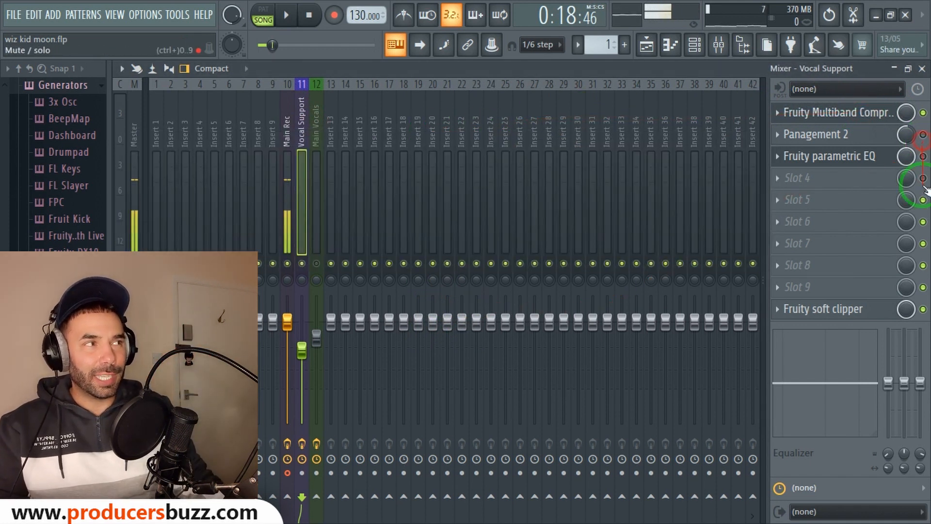
click(924, 308)
click(860, 112)
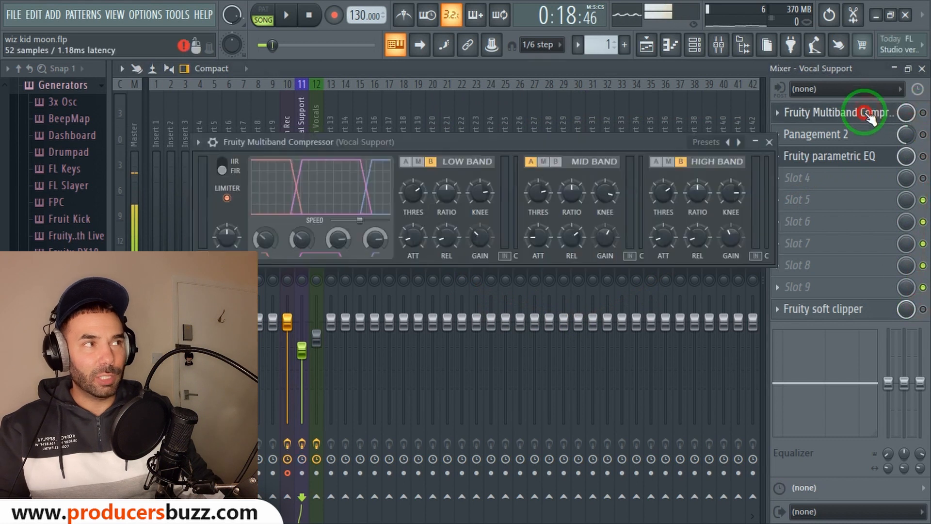
Play Vocal Support without effects and switch its Fruity Multiband Compressor back on
key(space)
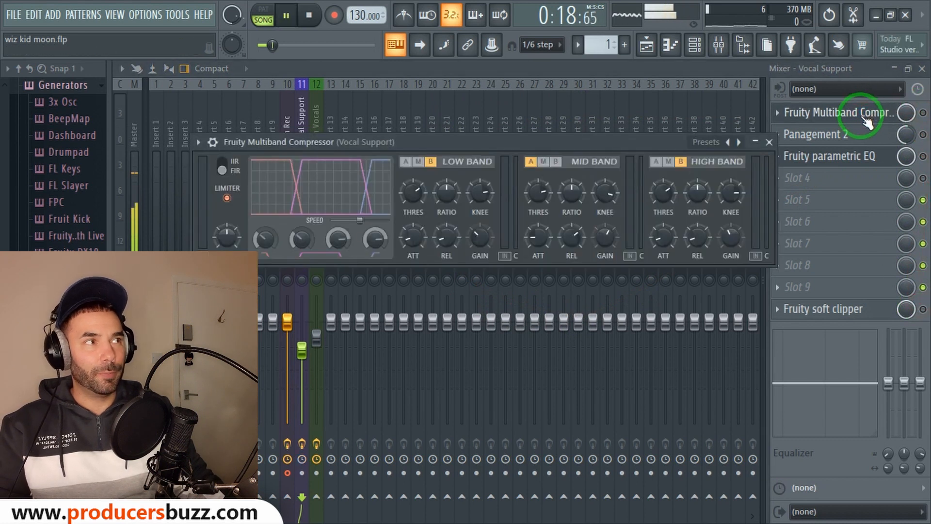
key(space)
click(924, 114)
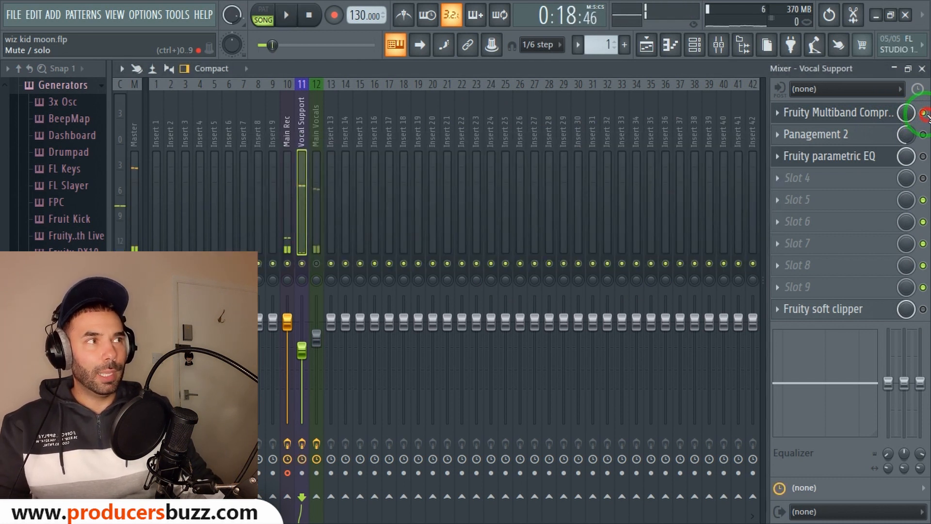
Play Vocal Support through its Fruity Multiband Compressor and examine the low, mid and high band settings
click(850, 112)
drag(632, 143, 610, 140)
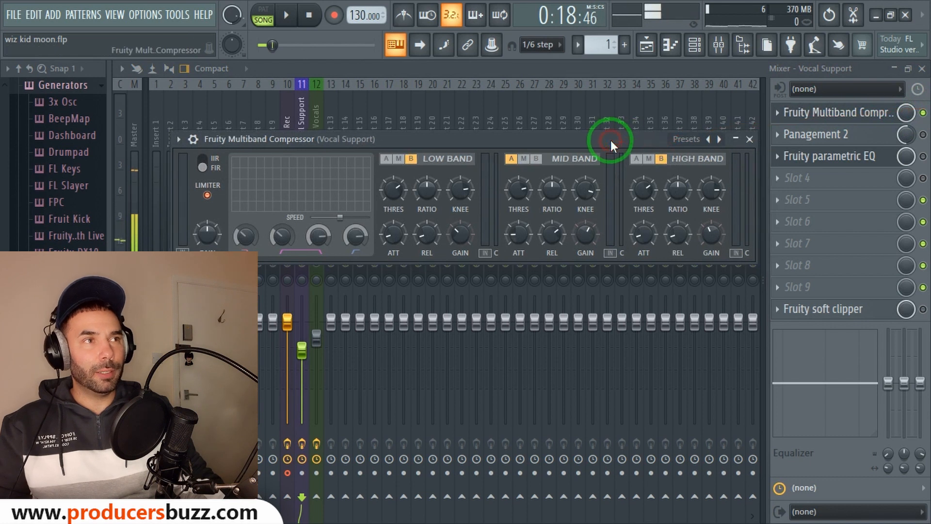
key(space)
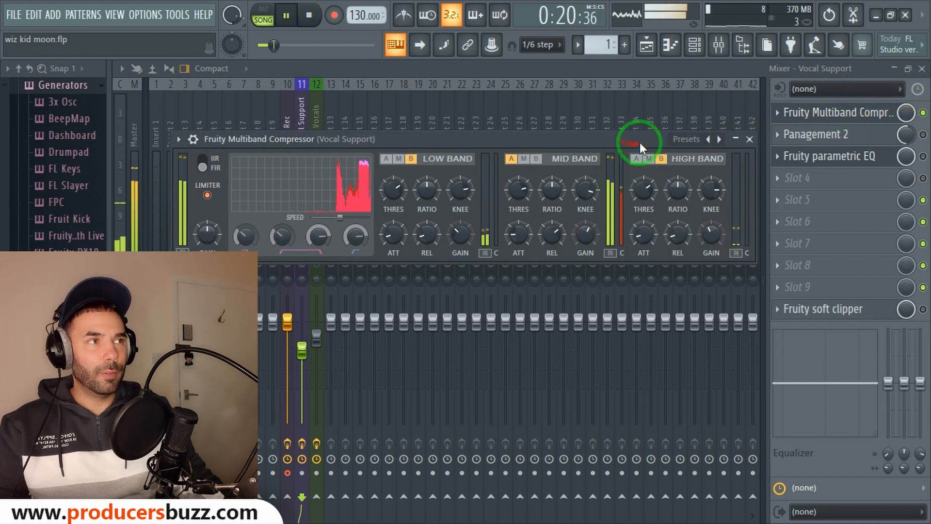
key(space)
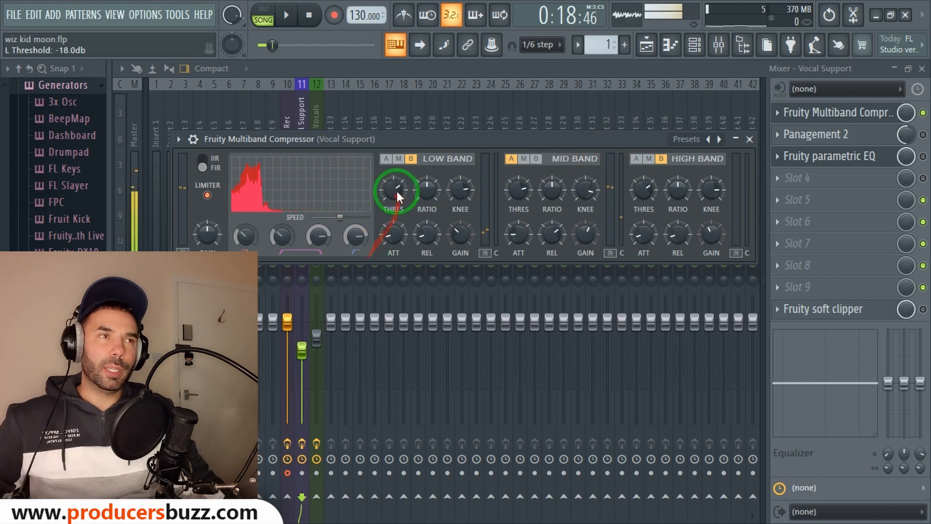
drag(398, 174, 338, 196)
drag(388, 146, 472, 184)
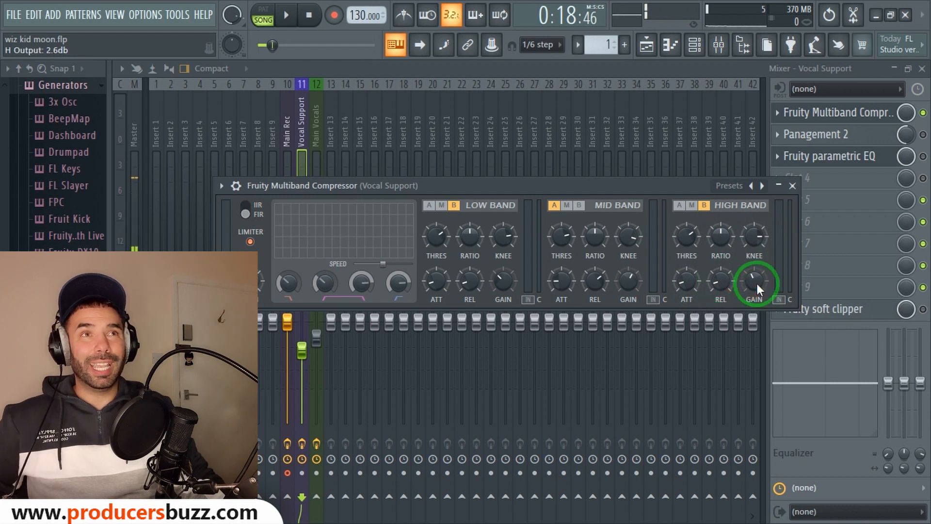
click(793, 185)
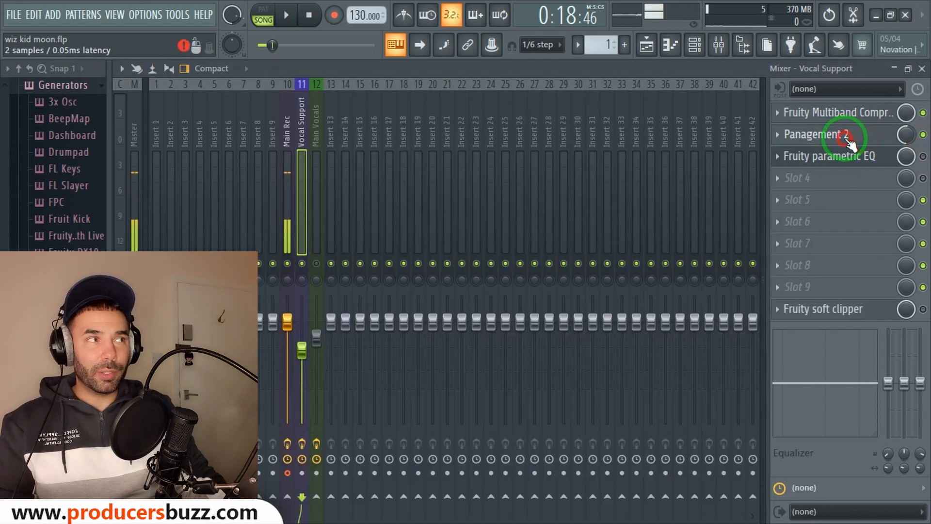
Open Panagement 2 on Vocal Support and examine its reverb room size, Concrete algorithm, wet and decay settings
click(852, 135)
drag(627, 103, 596, 74)
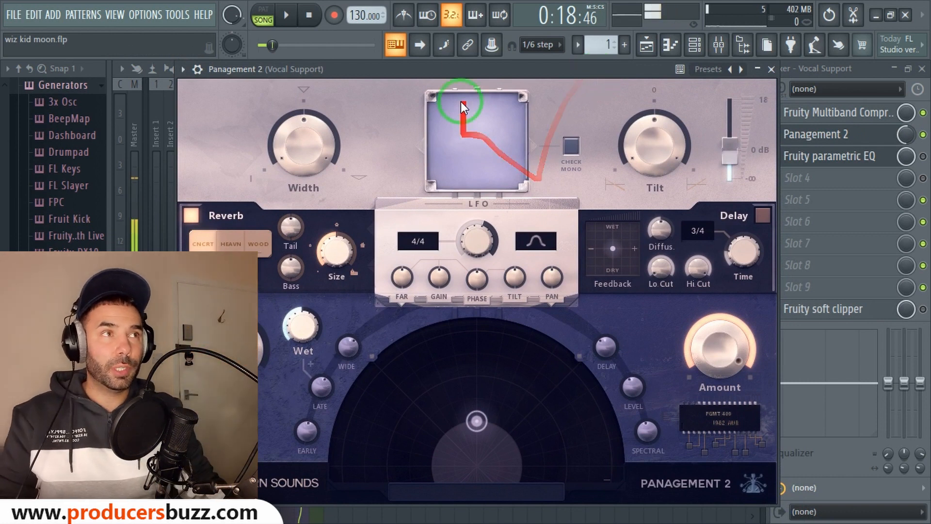
drag(473, 69, 503, 69)
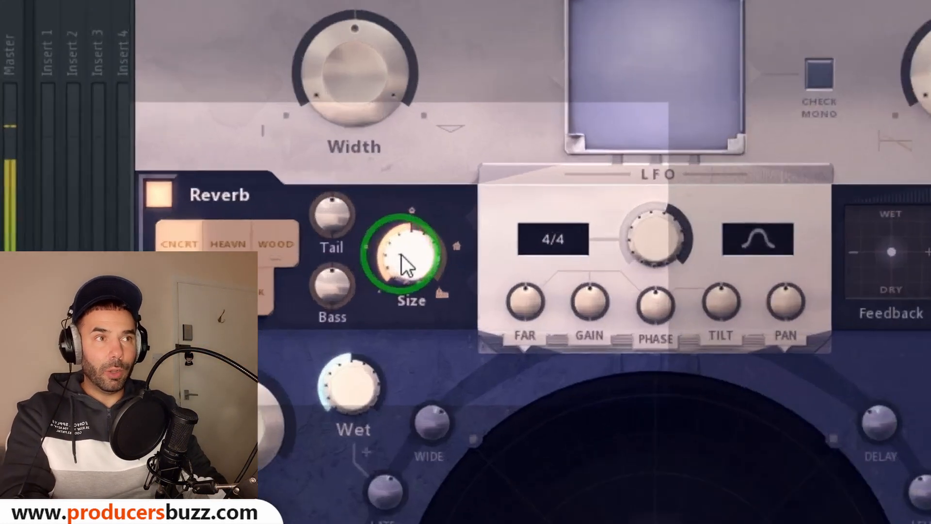
click(363, 248)
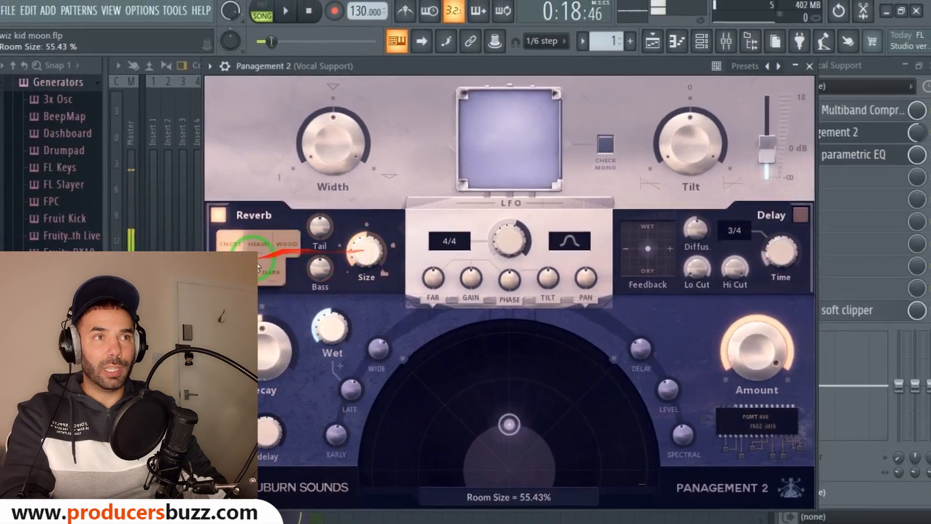
click(188, 247)
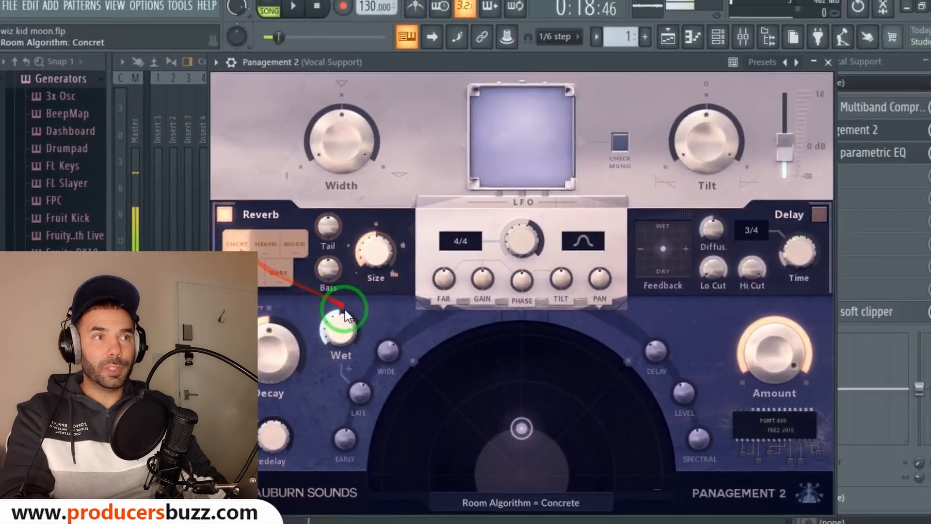
drag(346, 315, 345, 311)
click(267, 347)
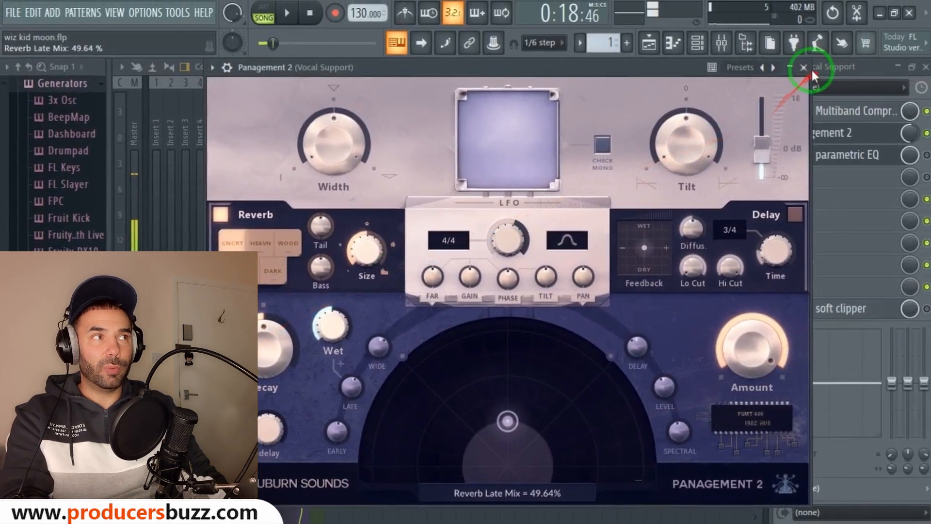
click(811, 68)
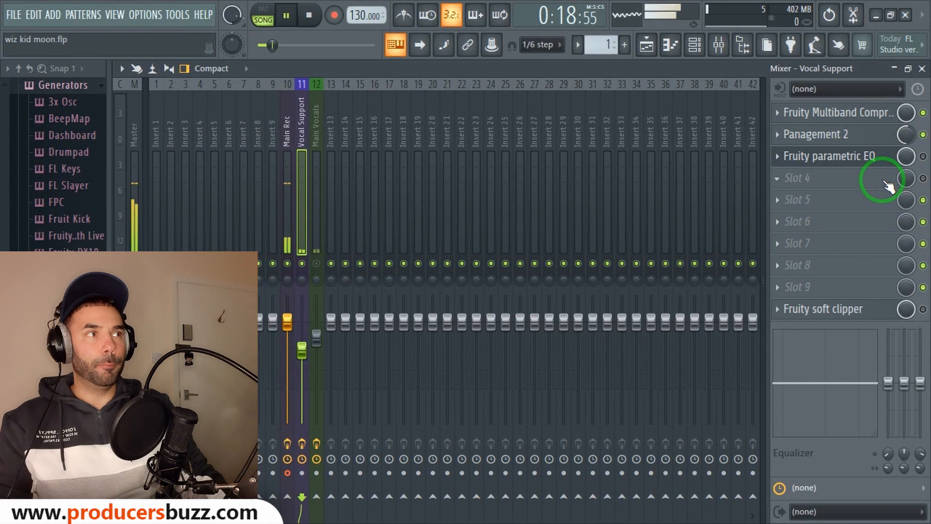
Solo Vocal Support in both the mixer and the playlist and play it with Panagement 2 active
drag(905, 136, 907, 145)
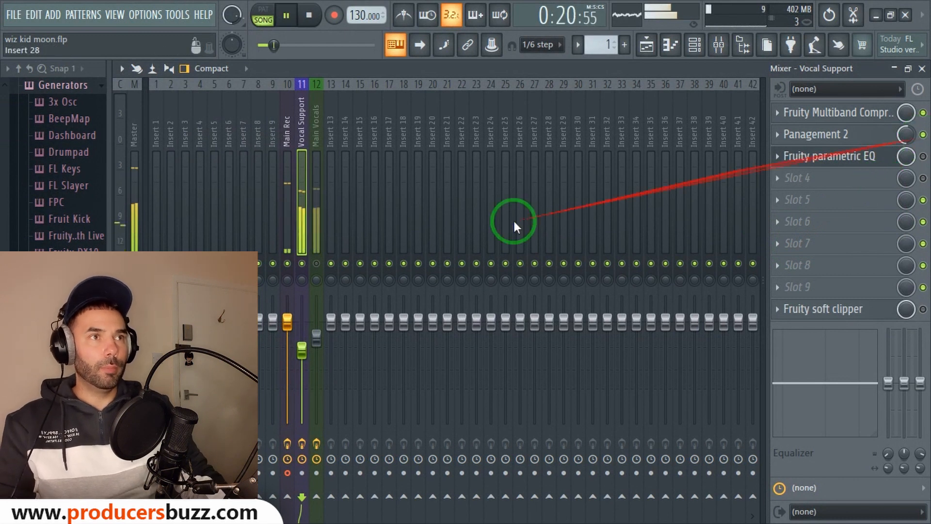
right_click(301, 263)
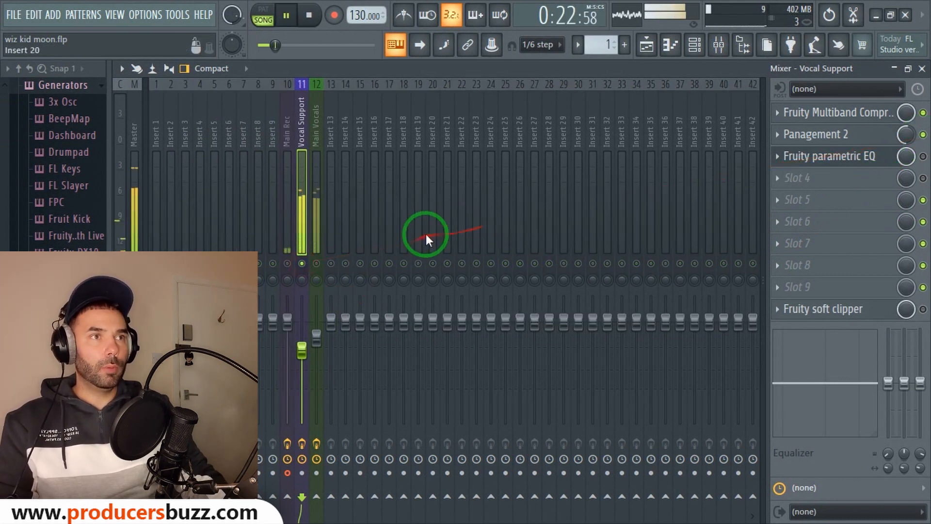
click(922, 68)
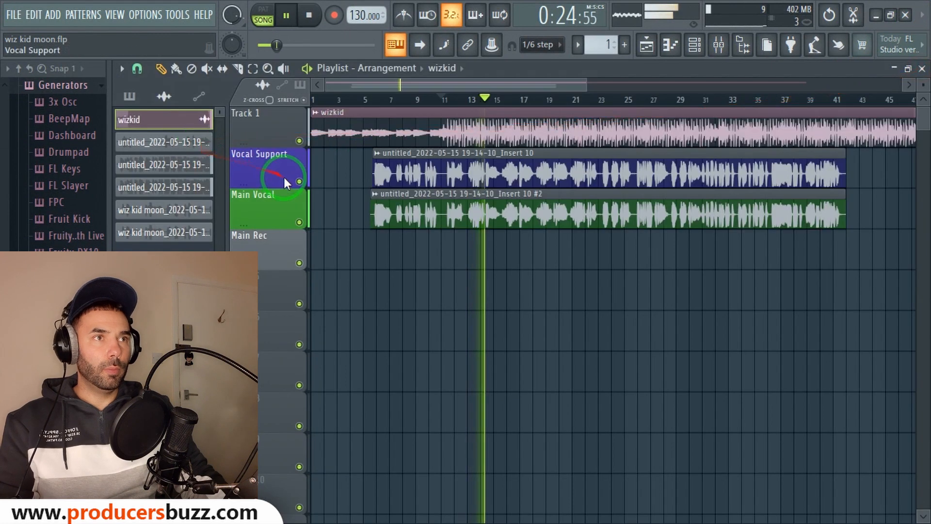
right_click(299, 182)
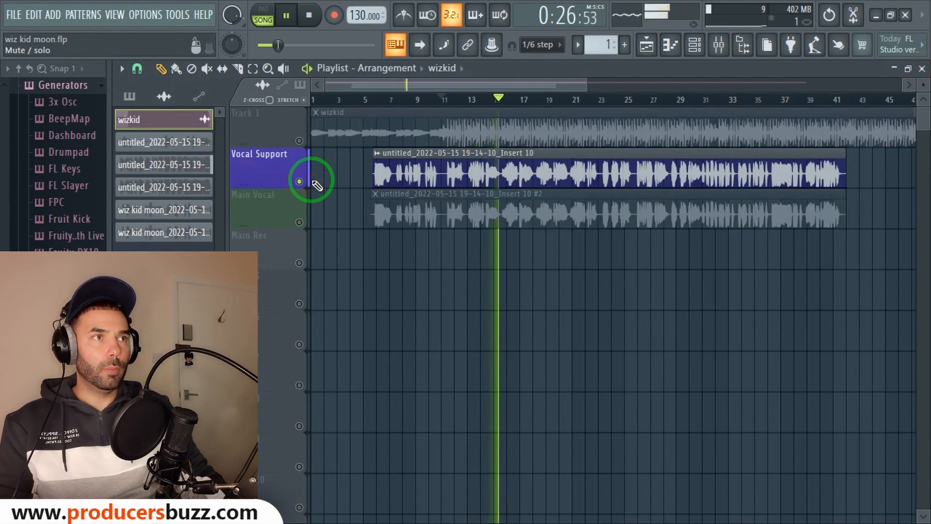
click(718, 44)
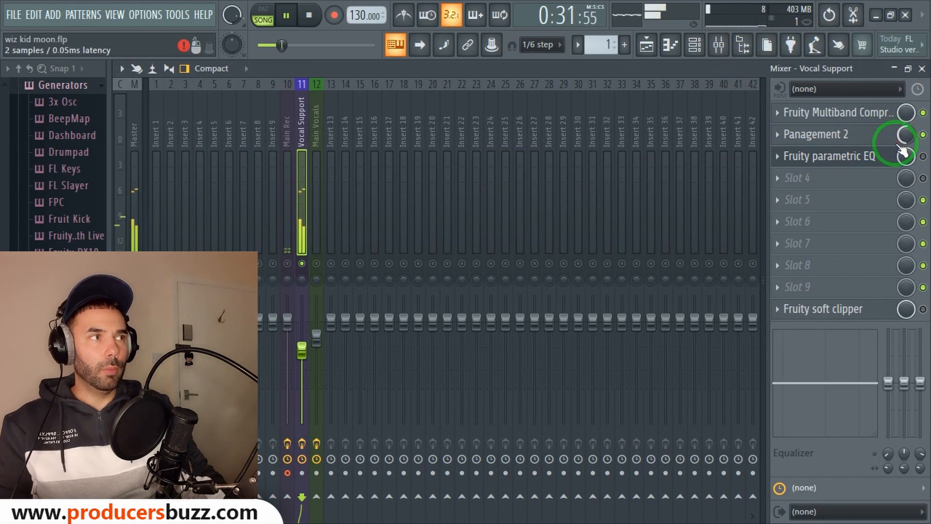
key(space)
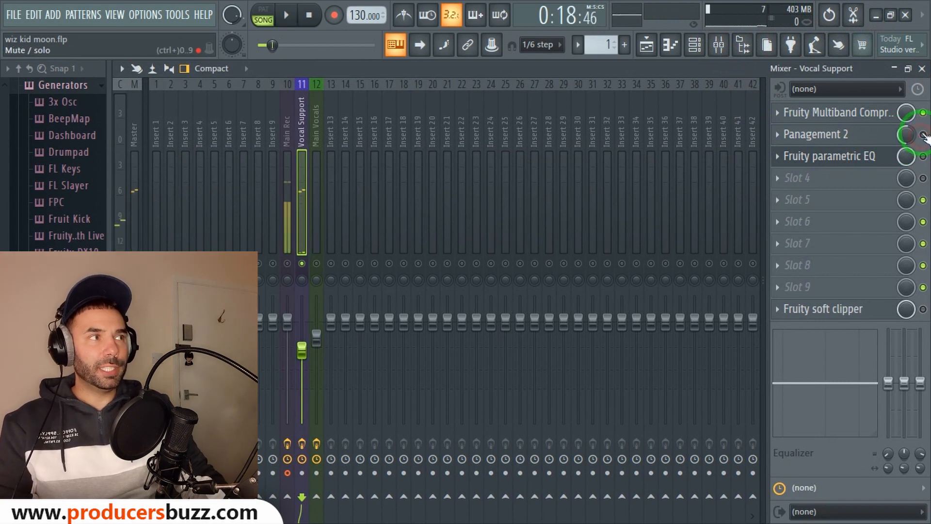
Unmute Main Rec and play Vocal Support while toggling Panagement 2 and Fruity Multiband Compressor for comparison
click(287, 263)
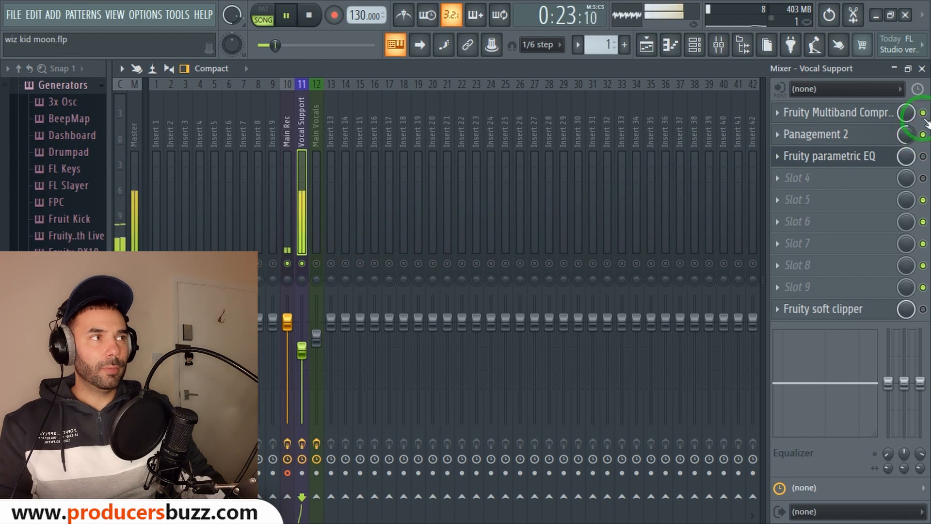
click(923, 136)
right_click(923, 113)
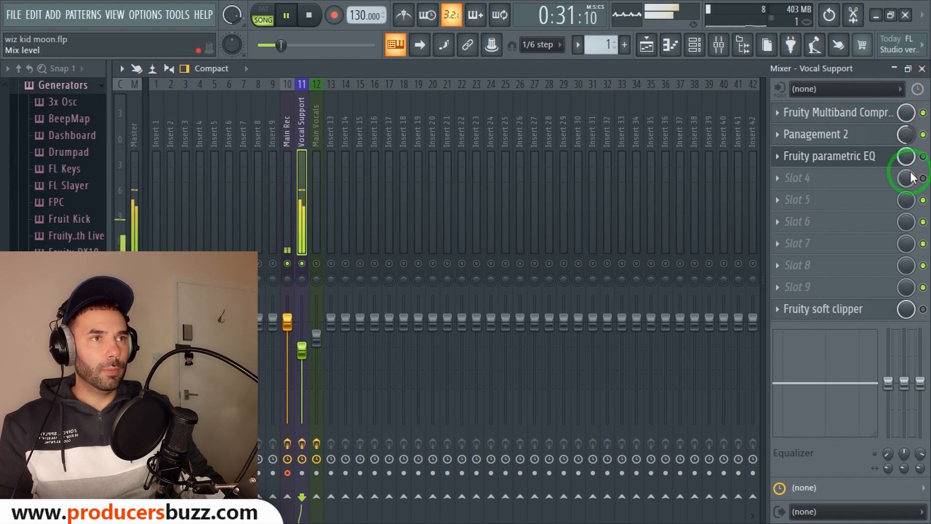
key(space)
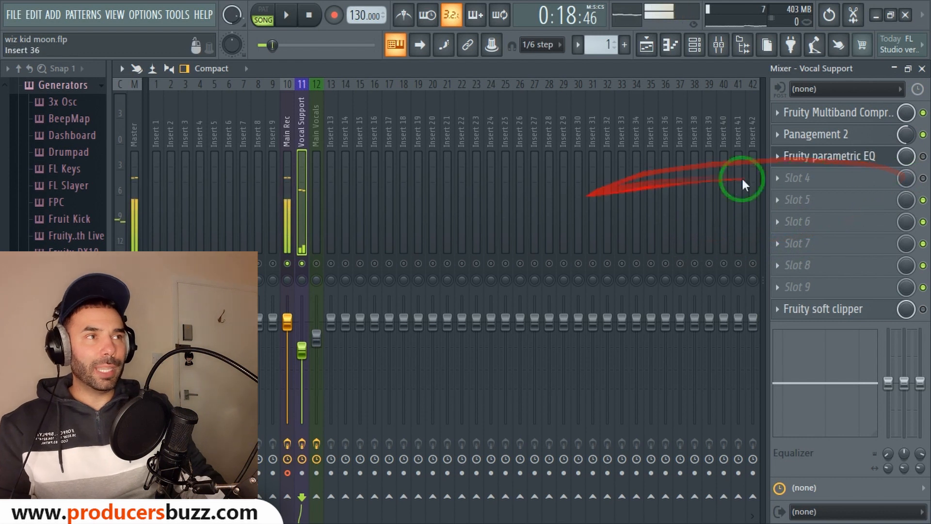
Boost the upper bands of Fruity parametric EQ on Vocal Support, setting the 8000 Hz band to 3.2 dB, and switch the EQ off
click(842, 156)
drag(233, 174, 510, 168)
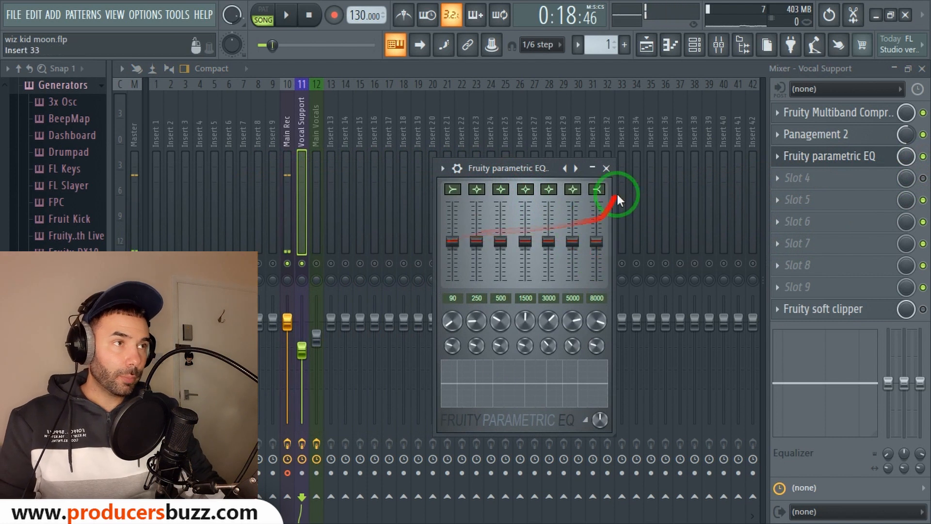
click(606, 168)
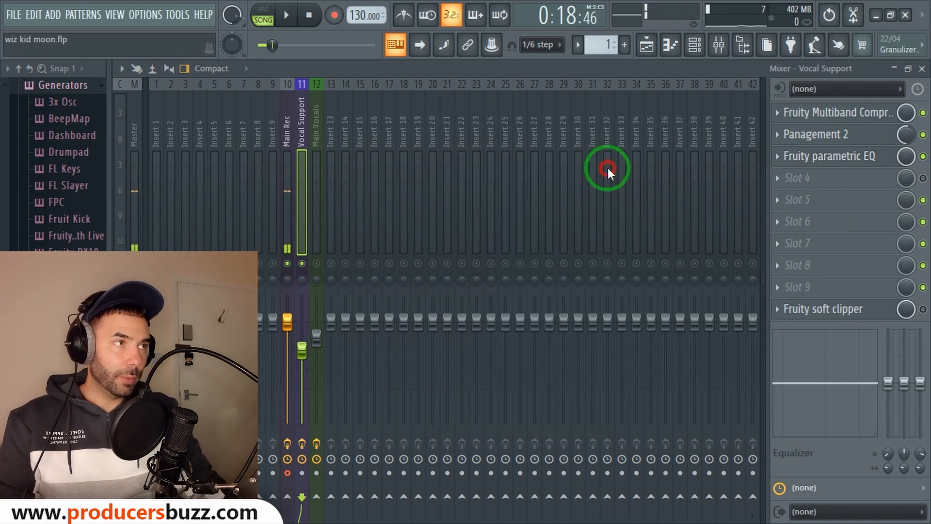
click(849, 160)
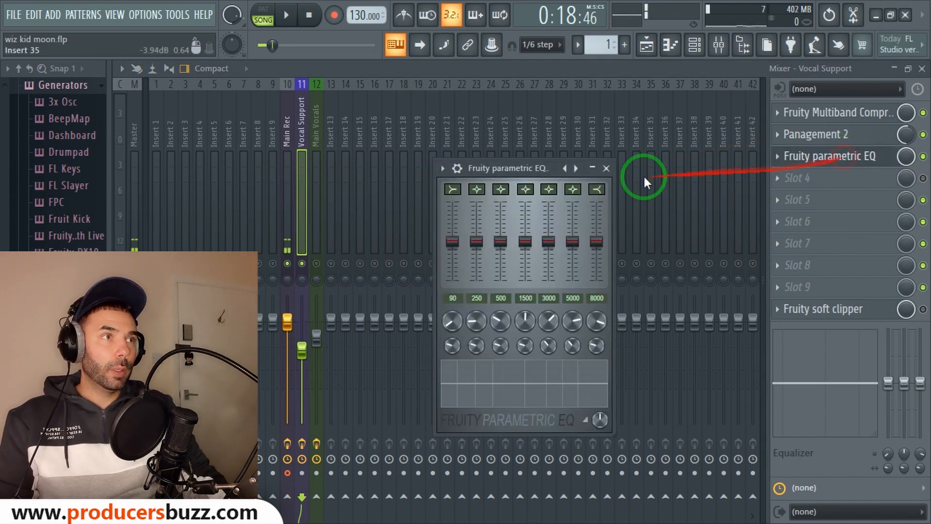
drag(510, 164, 530, 162)
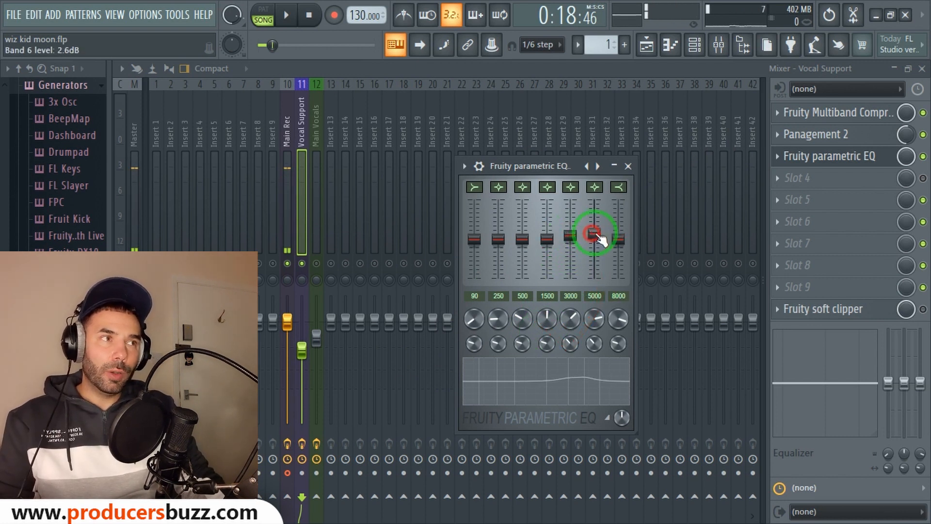
drag(618, 237, 616, 231)
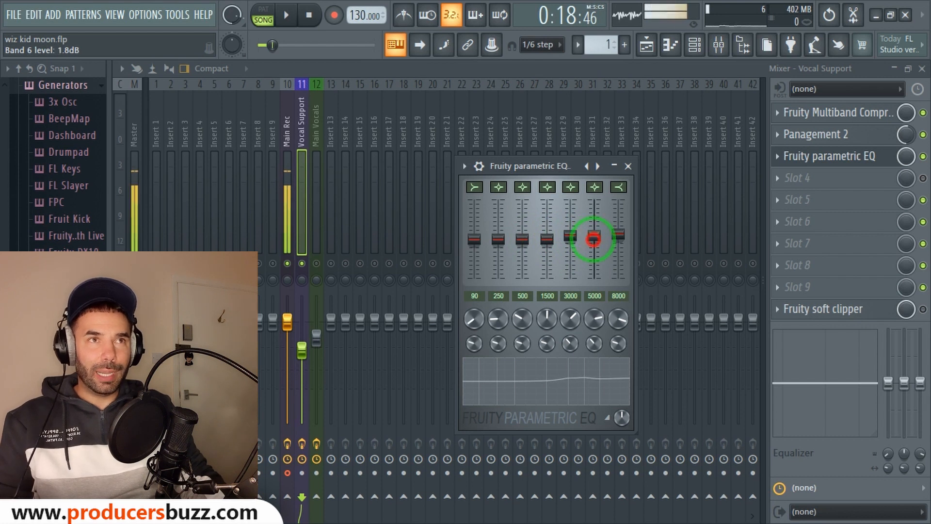
click(618, 235)
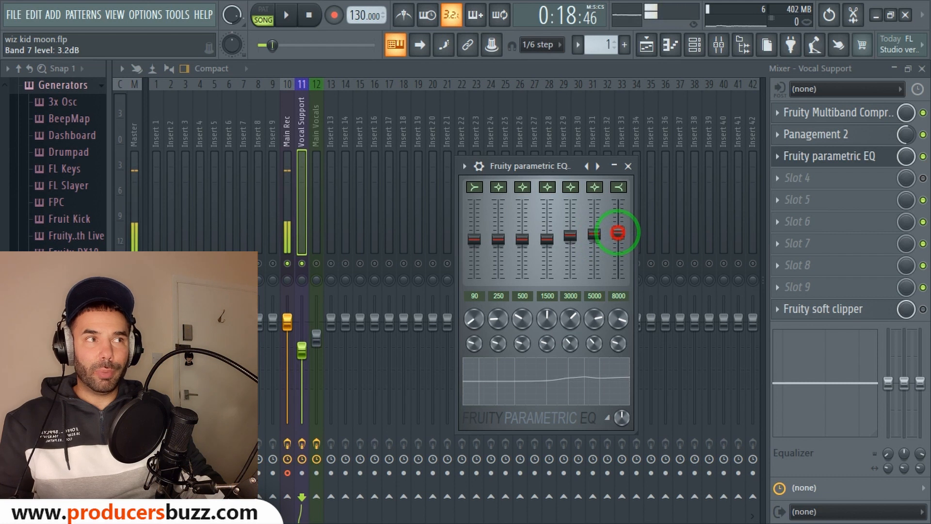
drag(618, 231, 573, 238)
click(629, 166)
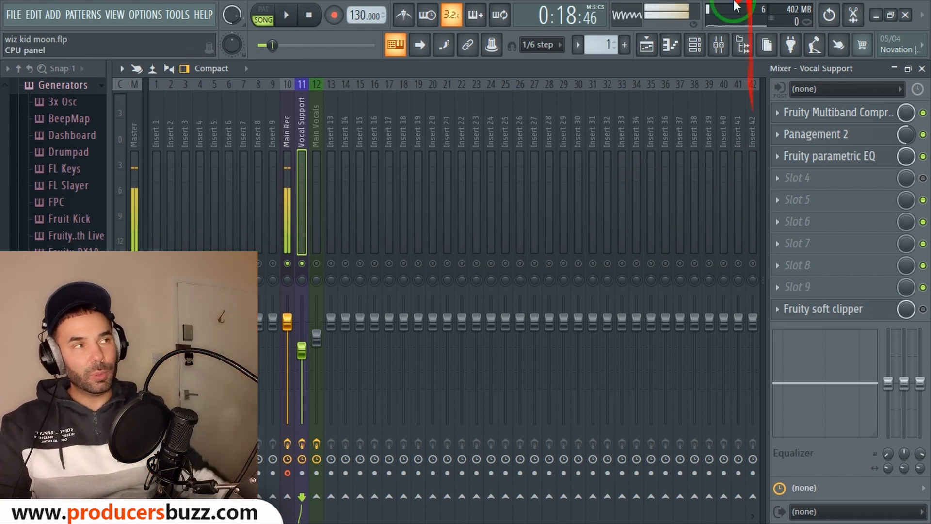
click(923, 156)
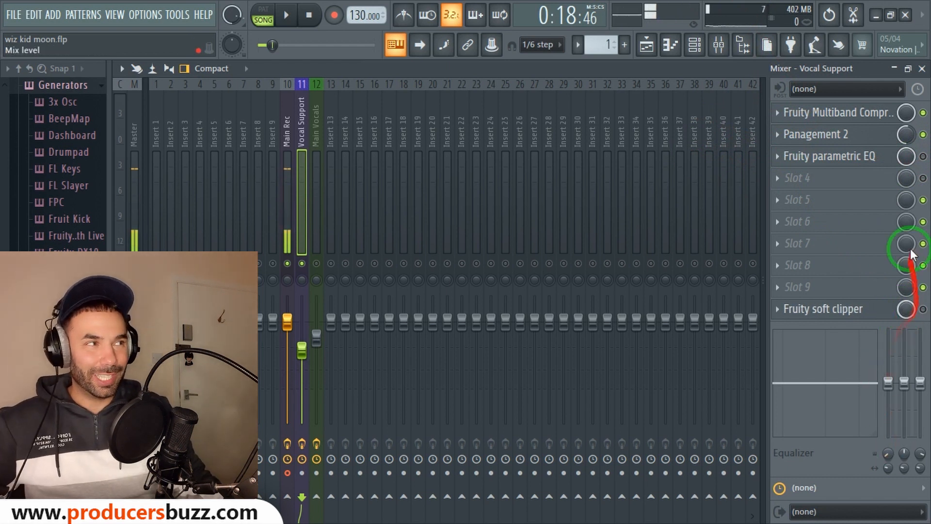
Try lowering the 3000 Hz band of Fruity parametric EQ on Vocal Support to -1.2 dB and undo the change
click(872, 157)
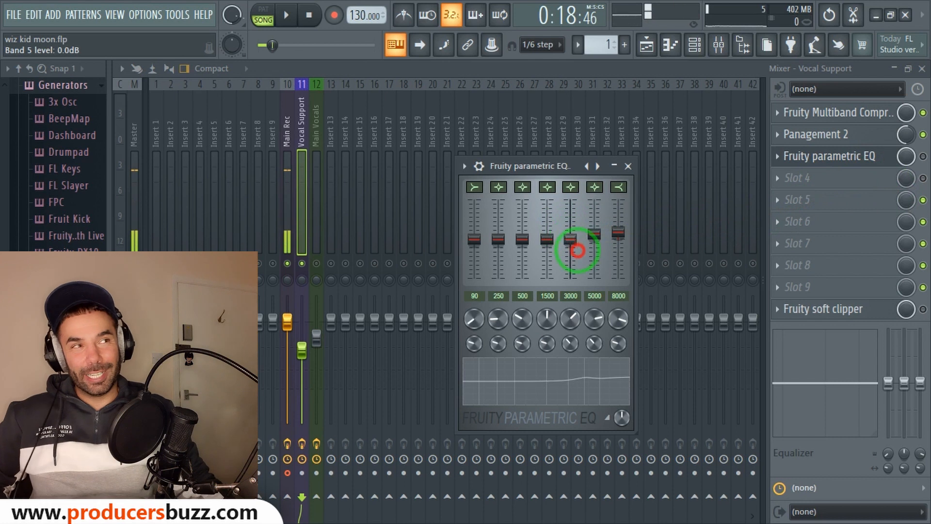
drag(578, 250, 582, 268)
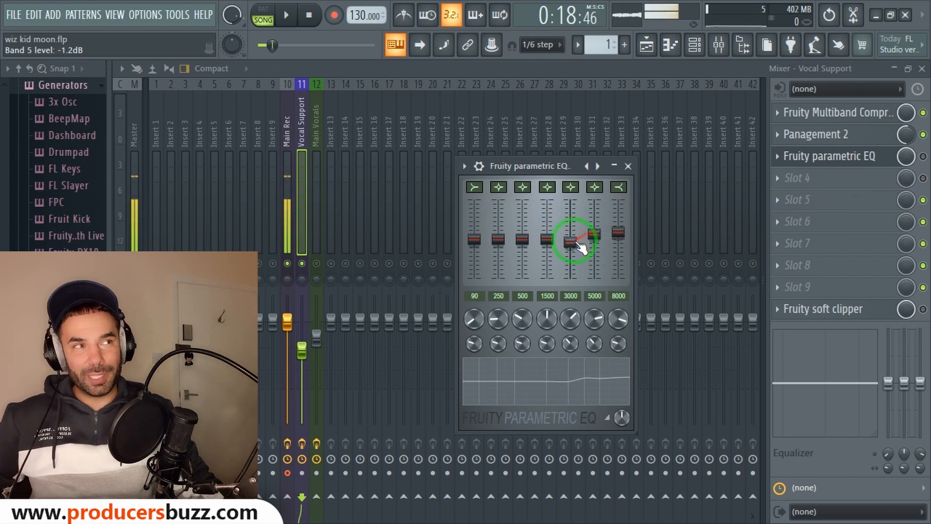
key(ctrl+z)
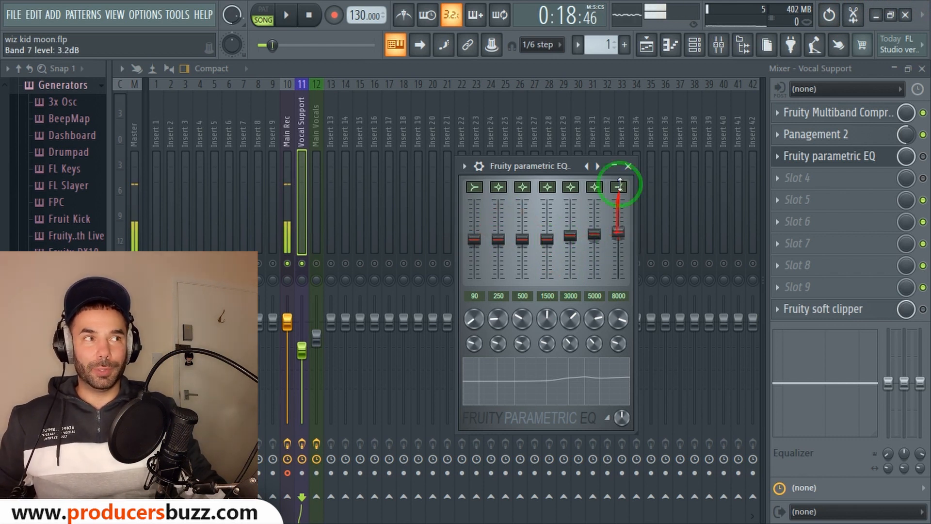
click(629, 166)
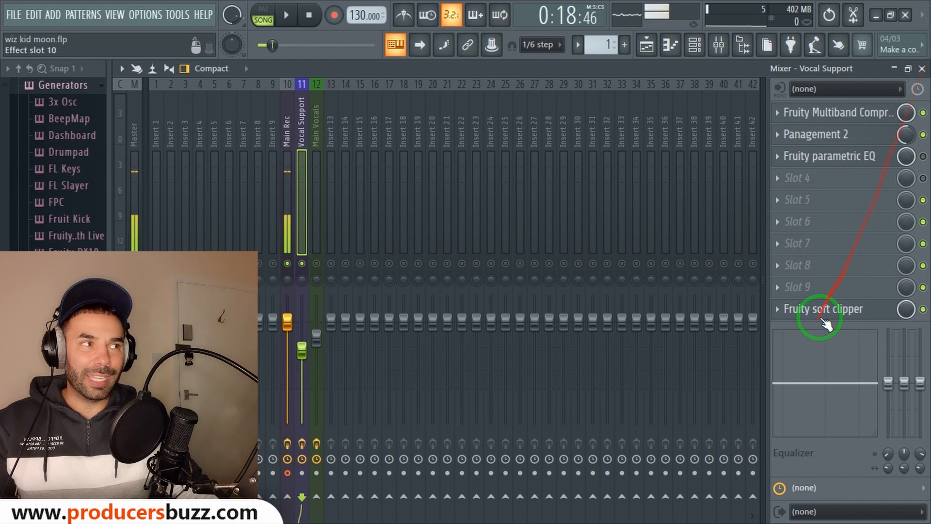
Open Fruity soft clipper on Vocal Support to check its settings, and close it
click(806, 309)
click(331, 154)
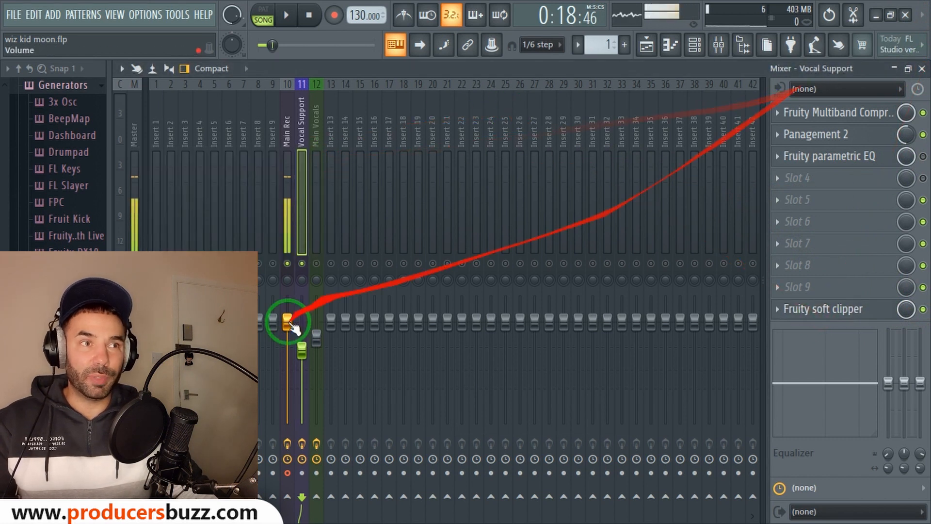
Lower the Vocal Support fader to about -7.5 dB and select the Main Vocals mixer track
drag(301, 348, 300, 357)
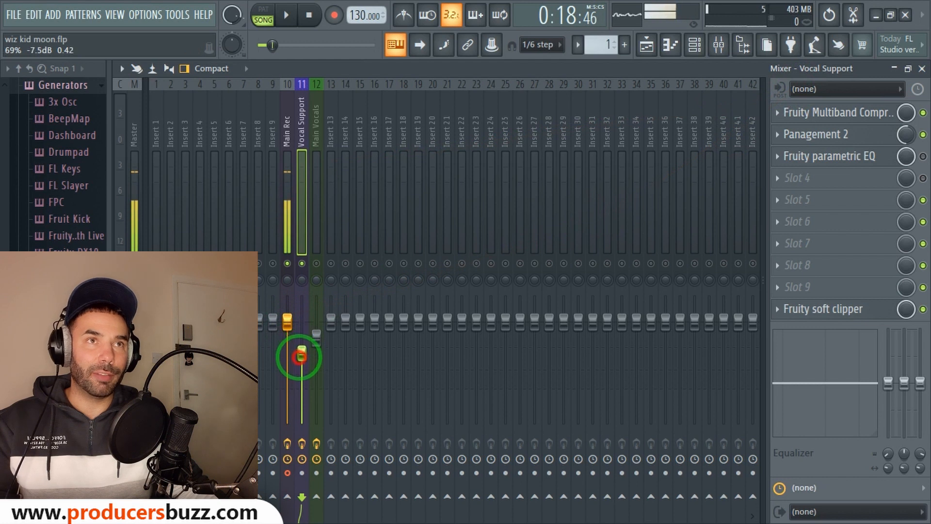
click(316, 337)
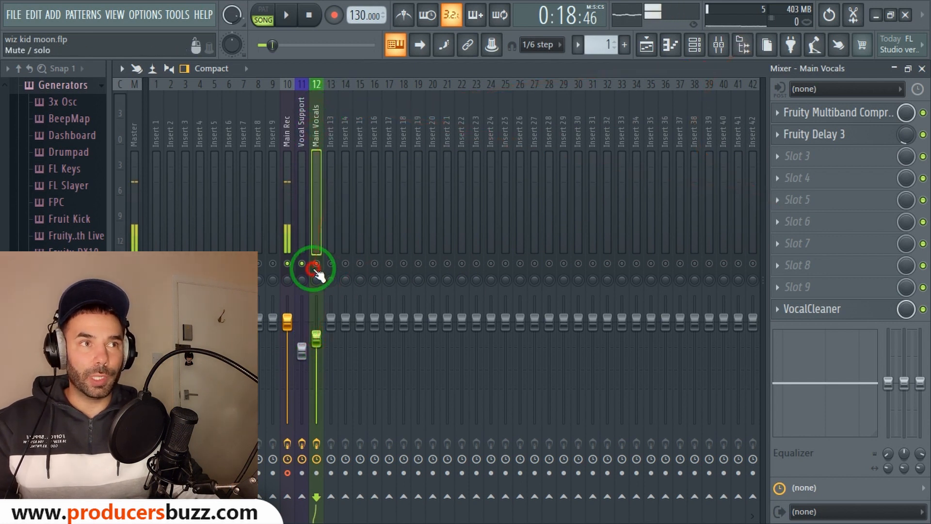
Open VocalCleaner on Main Vocals to check its settings, close it, and select the Vocal Support mixer track
click(796, 309)
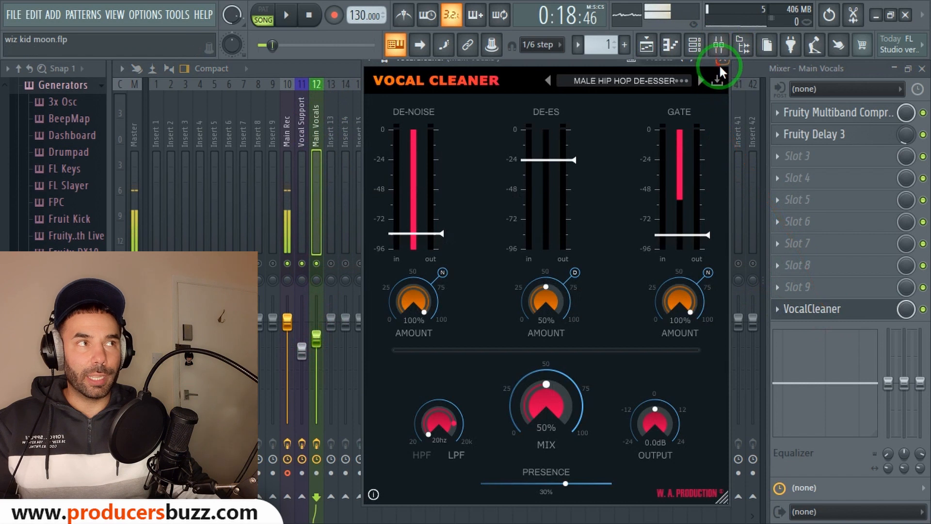
click(720, 45)
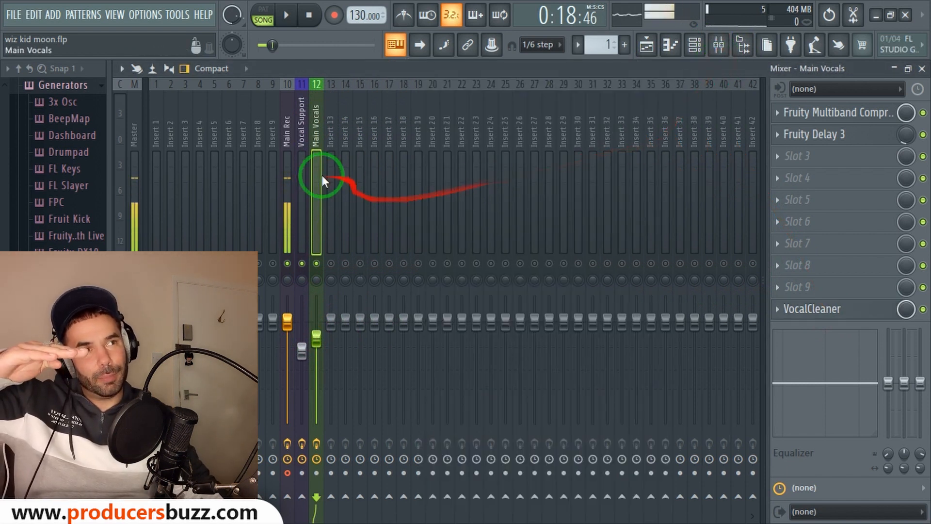
click(304, 139)
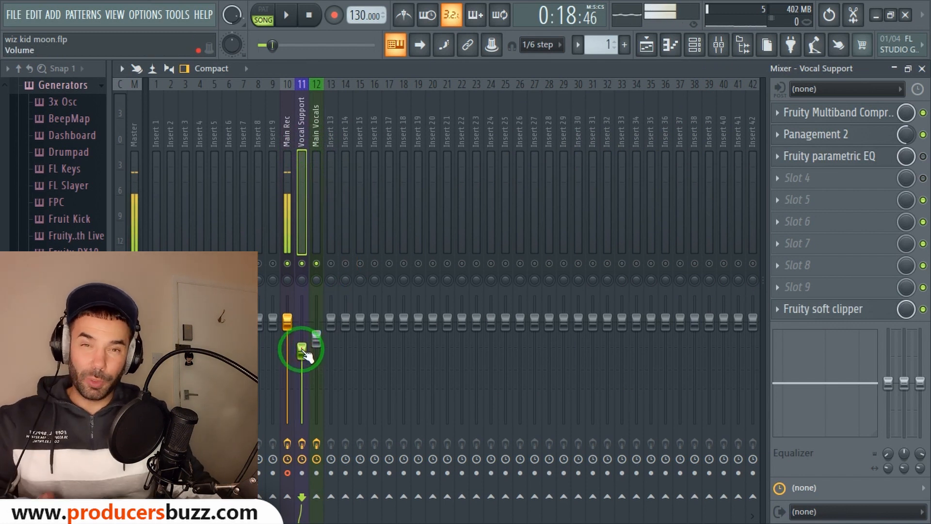
Unmute the wizkid beat on Track 1 and audition it with Vocal Support from about bar 11, with the mixer closed
click(922, 68)
click(386, 98)
click(449, 97)
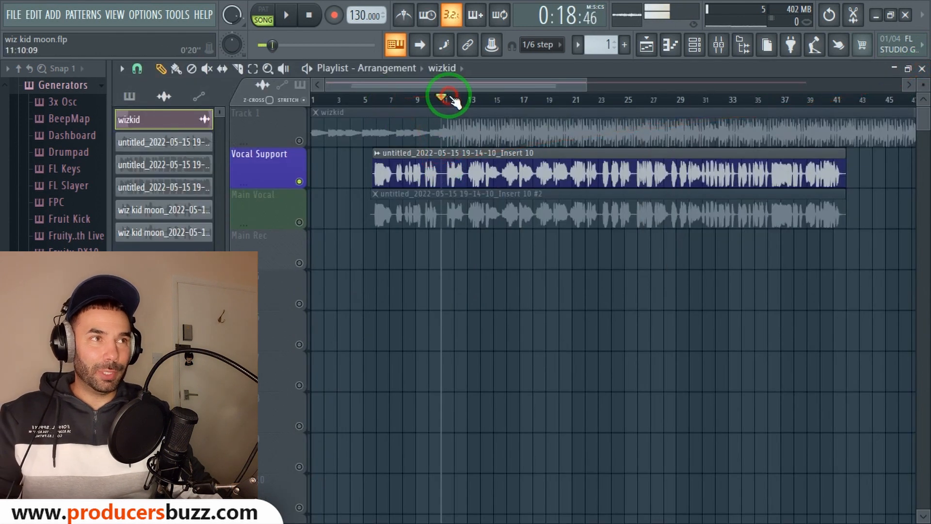
click(300, 141)
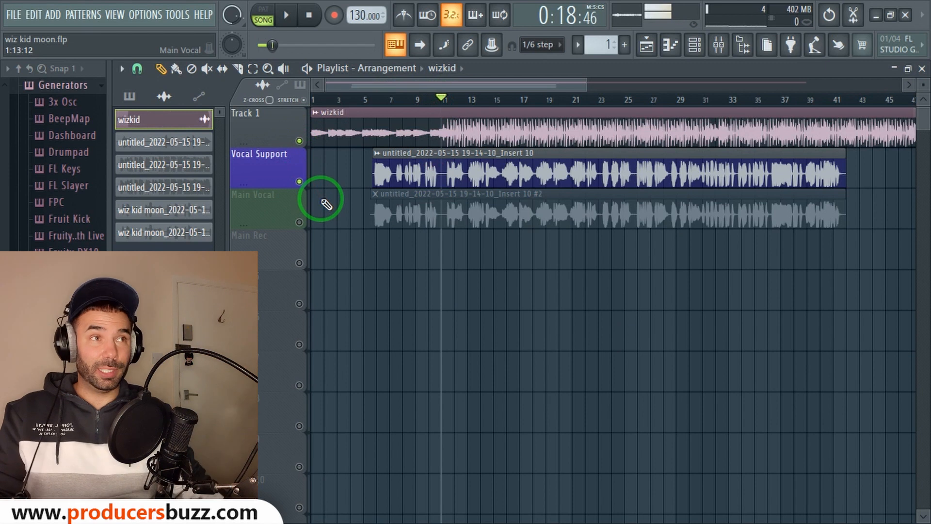
key(space)
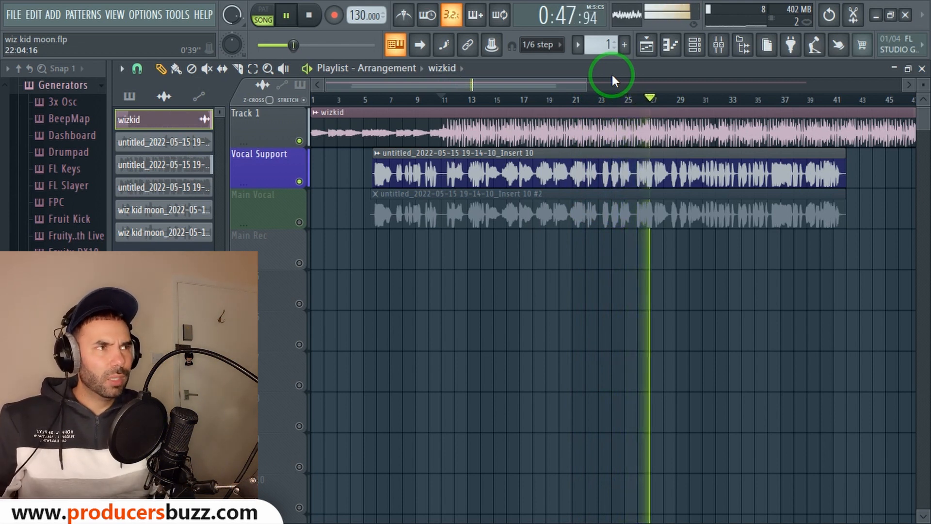
key(space)
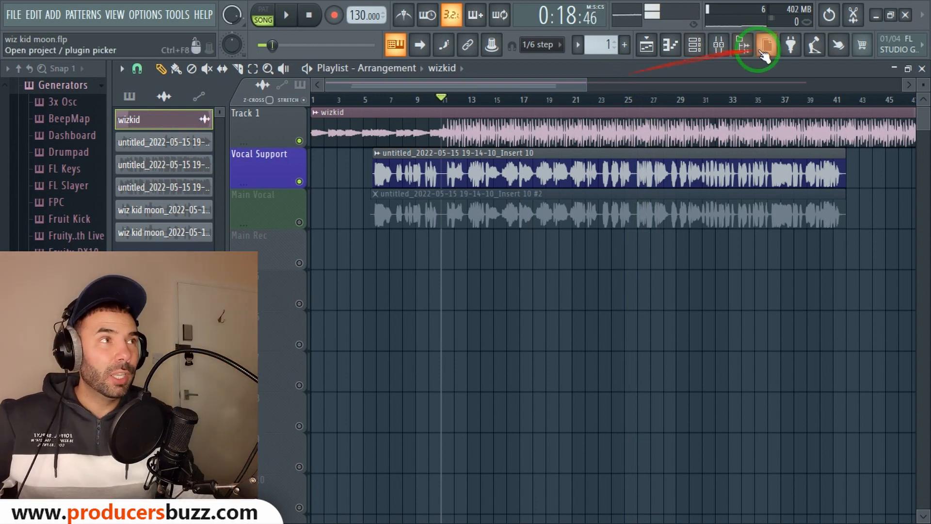
Examine the Main Rec, Vocal Support and Main Vocals mixer tracks and look through the higher-numbered inserts for empty ones
click(728, 49)
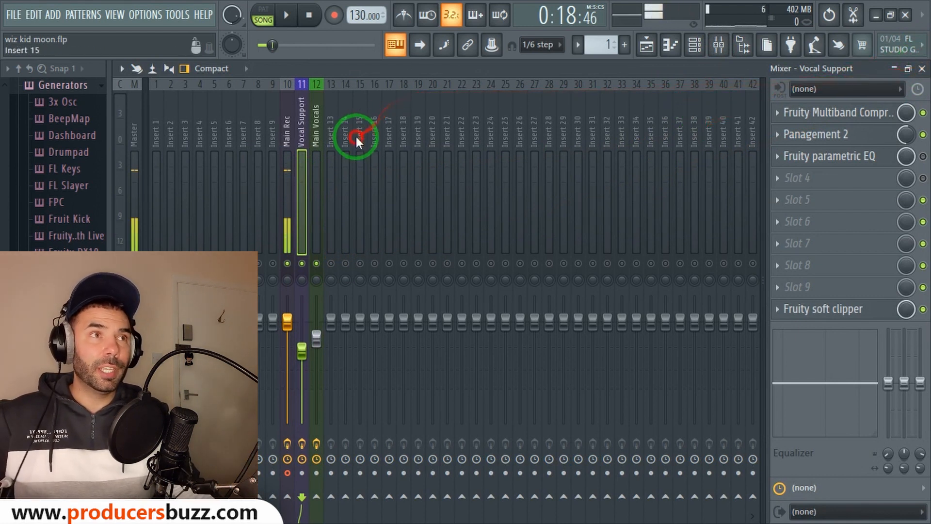
click(286, 139)
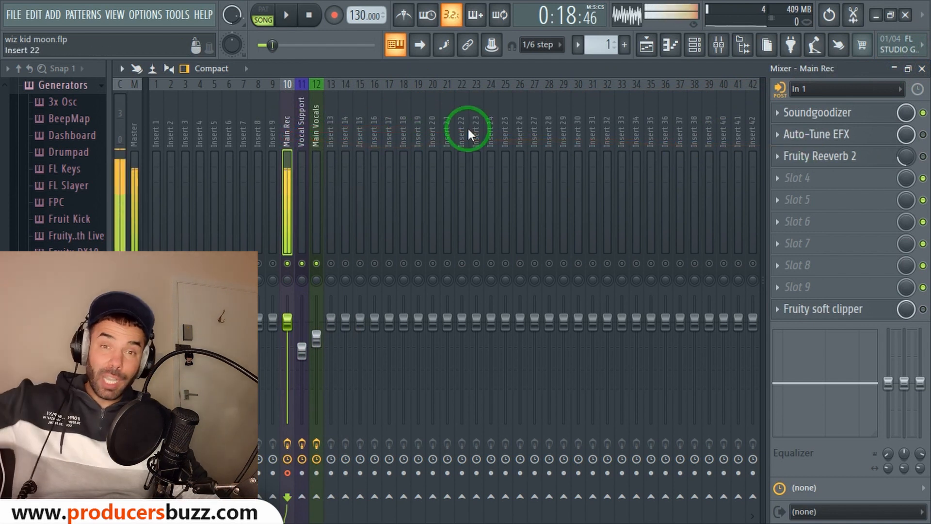
drag(431, 133, 415, 165)
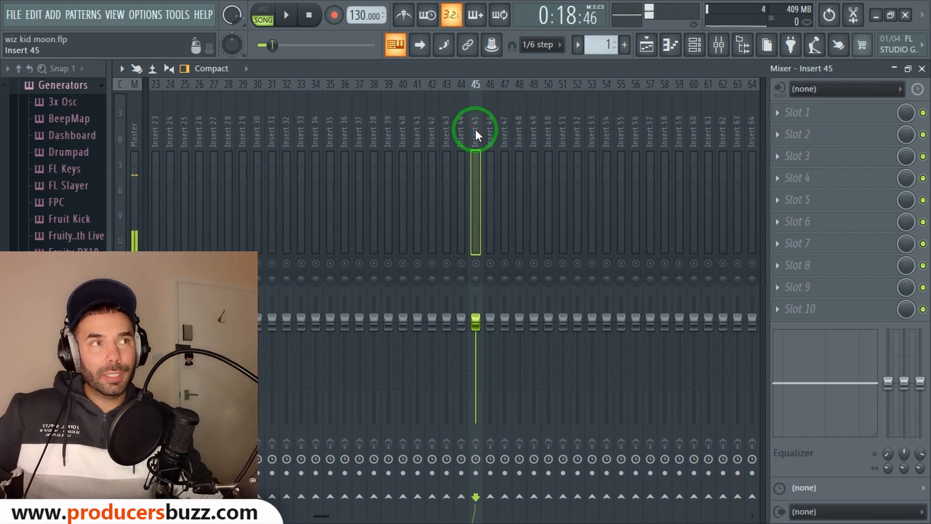
right_click(429, 128)
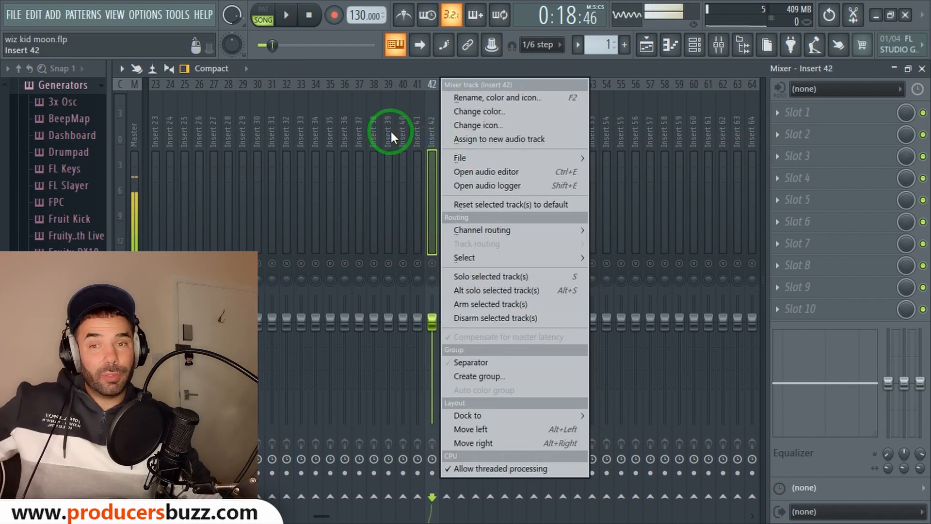
drag(391, 132, 283, 145)
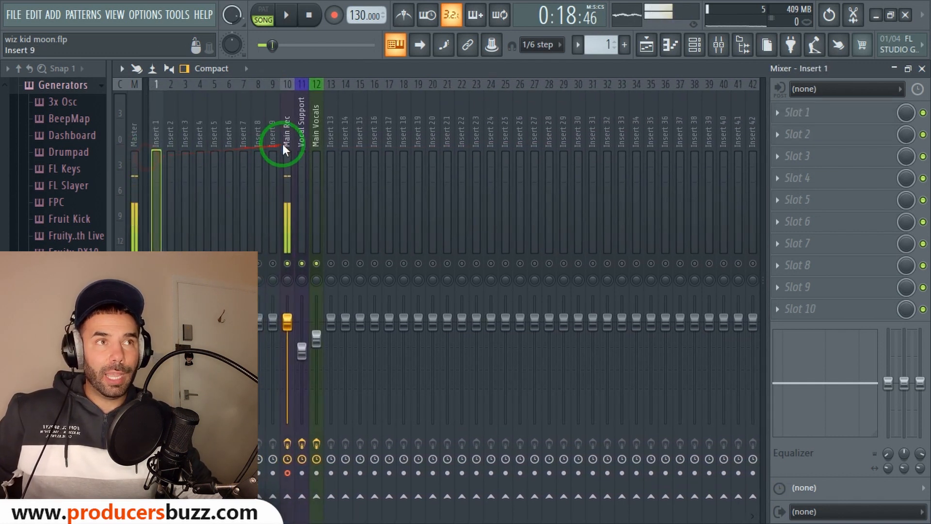
click(286, 146)
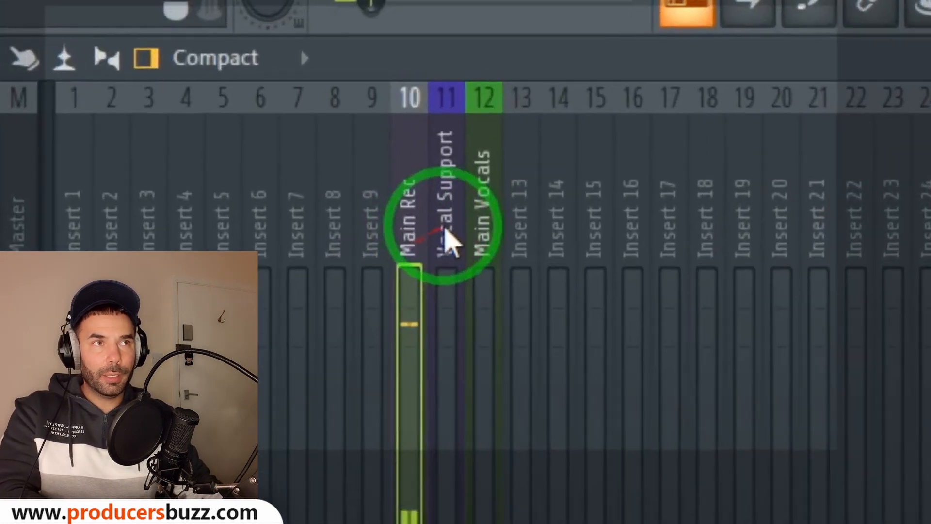
click(302, 135)
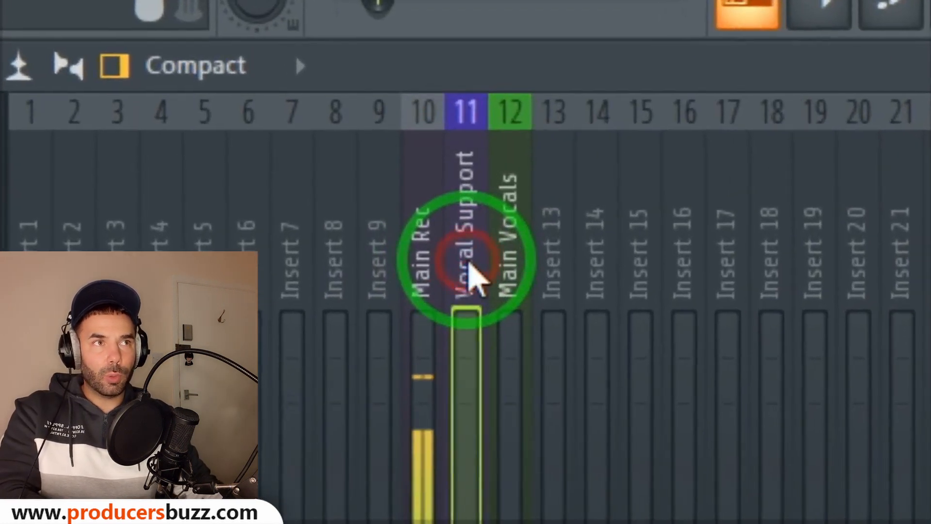
click(512, 285)
click(906, 297)
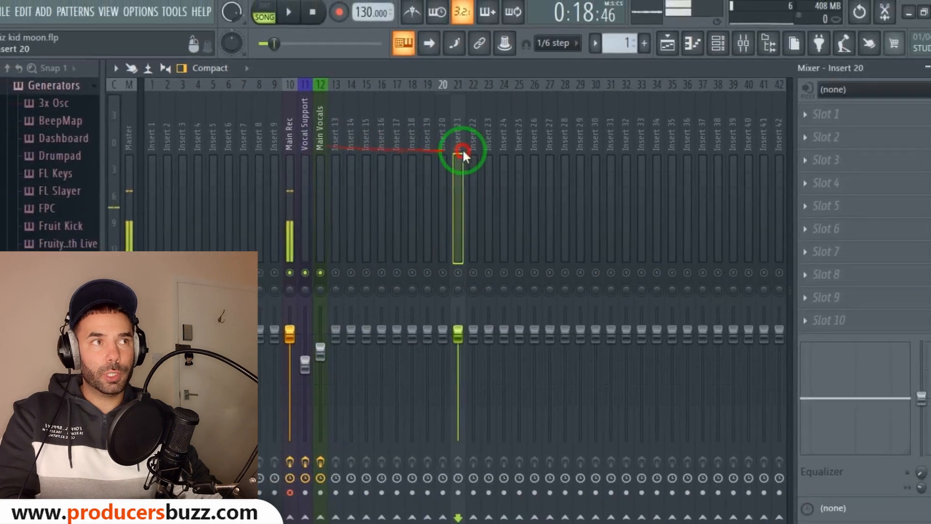
drag(464, 151, 310, 164)
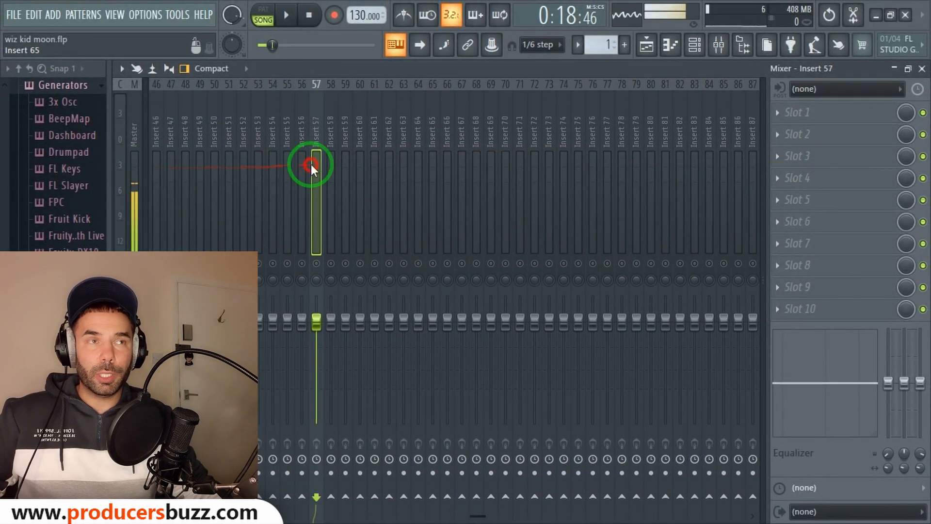
Open the channel settings of the Vocal Support audio clip to check its mixer track assignment, and close them
click(922, 69)
double_click(456, 175)
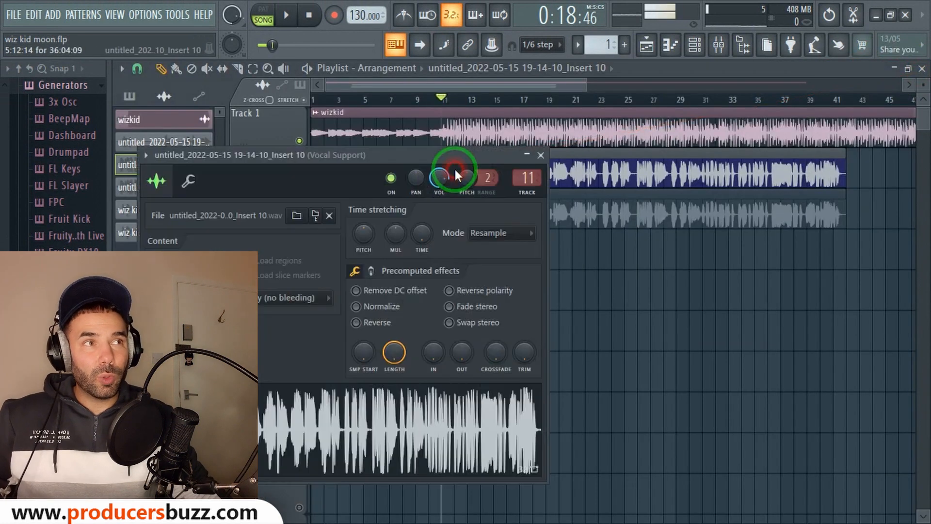
click(541, 156)
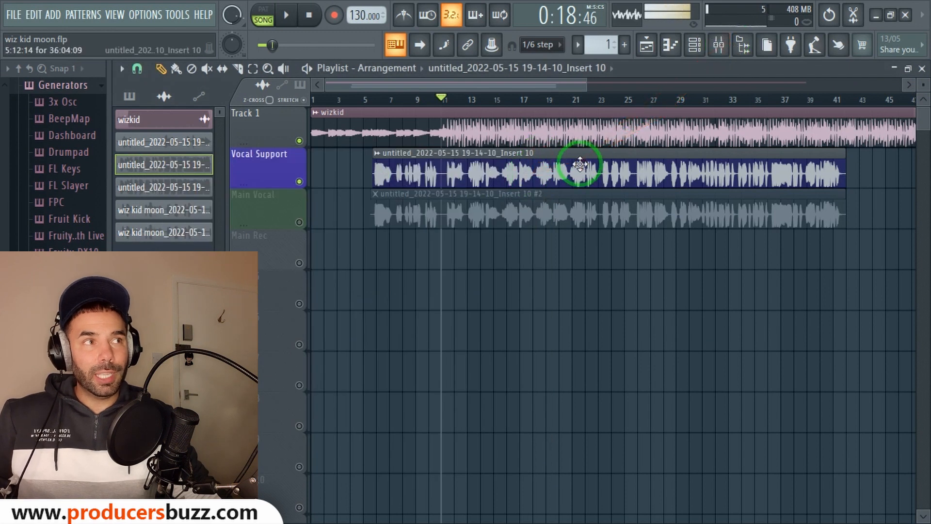
Load the Vocal Support mixer track state from the WizKid 2022 folder onto empty mixer Insert 75
click(719, 44)
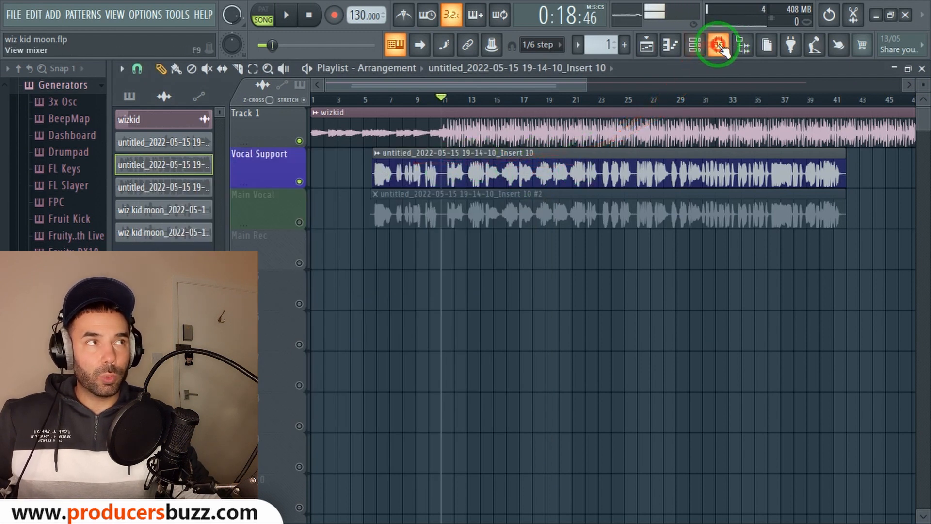
click(667, 164)
click(638, 168)
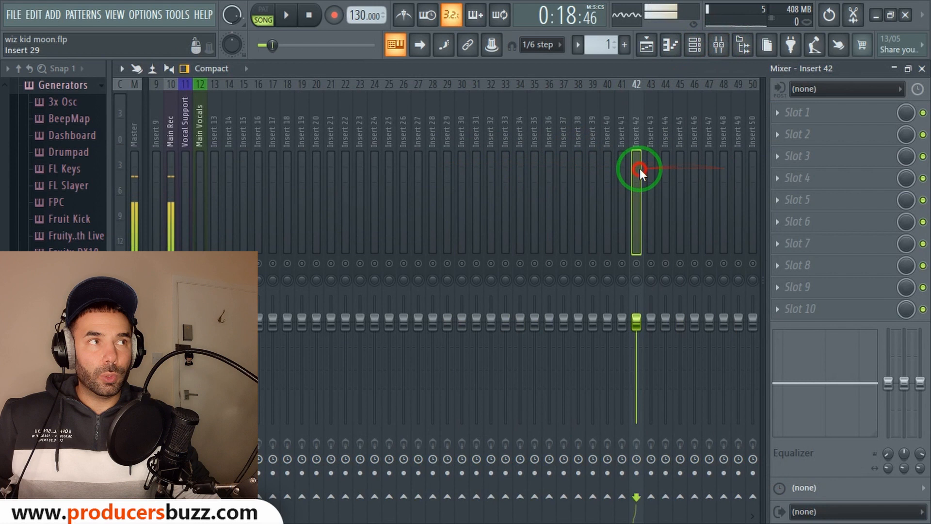
right_click(636, 137)
drag(613, 141, 589, 147)
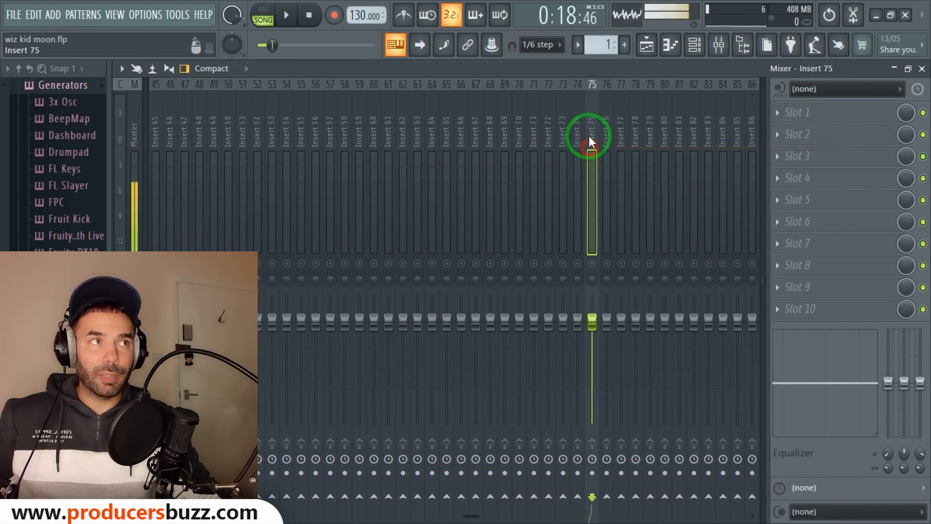
right_click(589, 141)
click(625, 155)
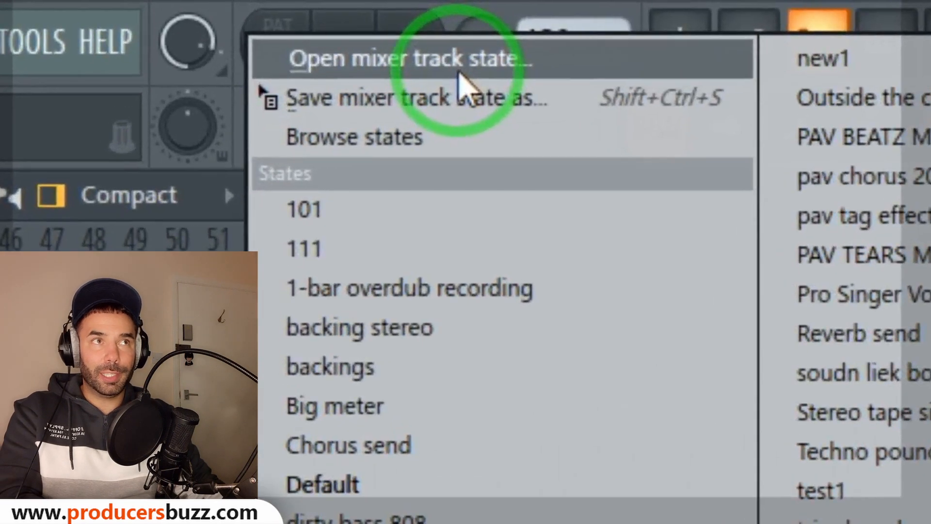
click(327, 25)
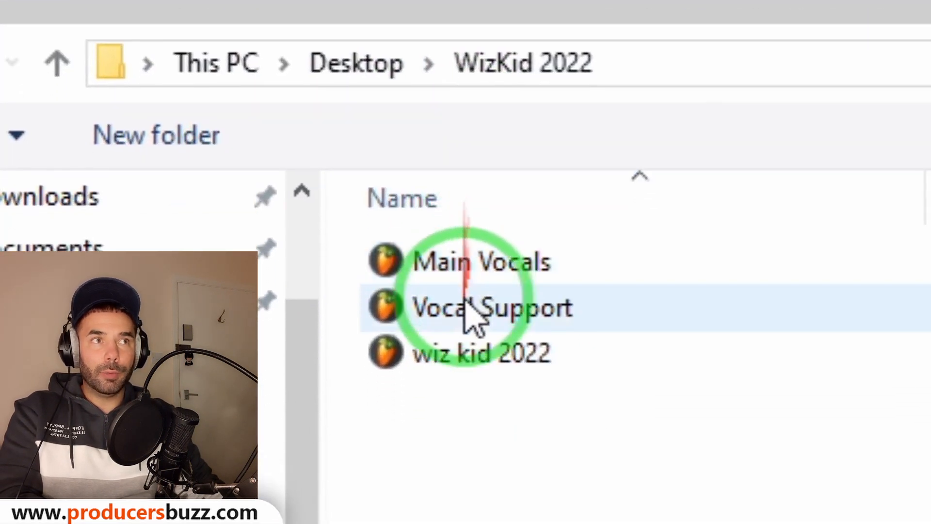
click(504, 491)
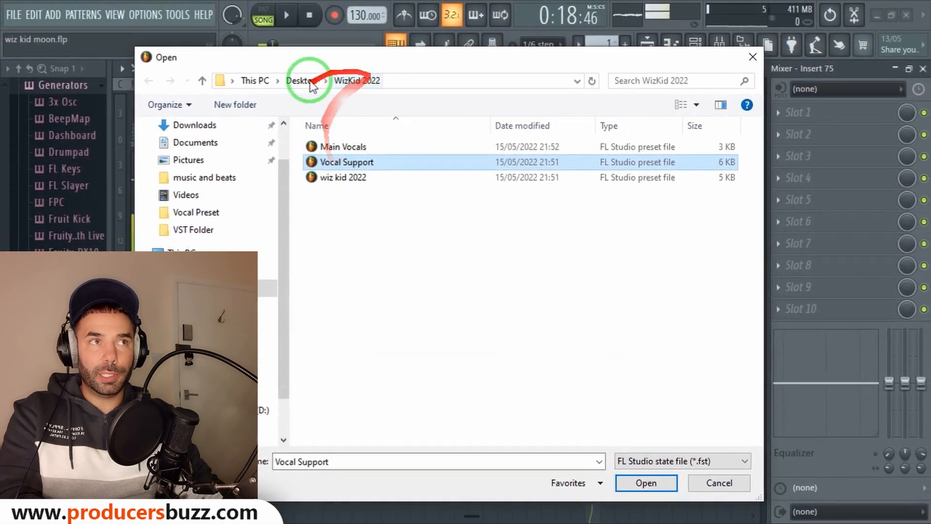
double_click(344, 165)
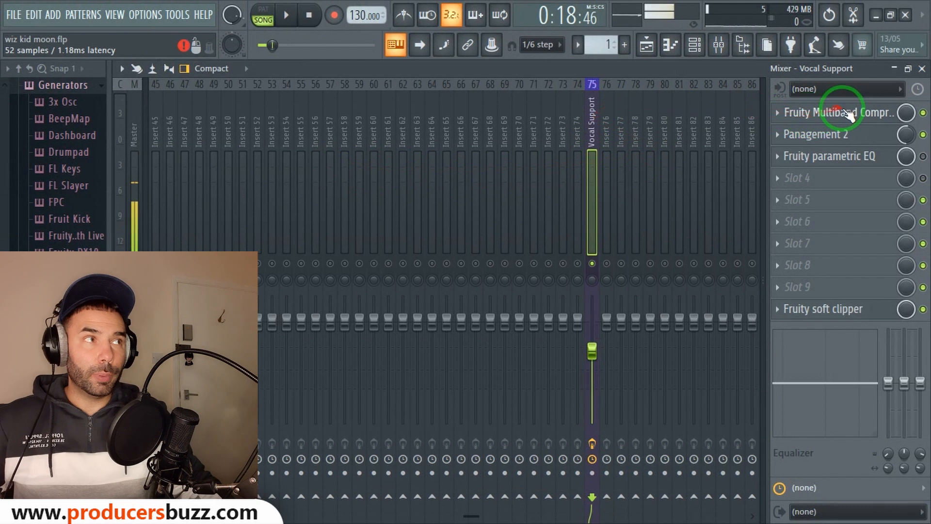
Check Fruity Multiband Compressor on the loaded Vocal Support track, and close the plugin and the mixer
click(832, 113)
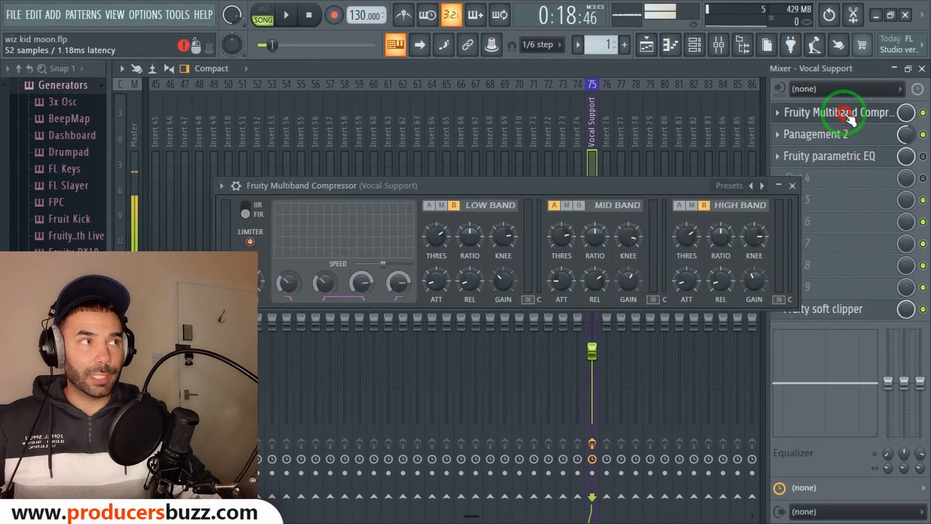
click(793, 186)
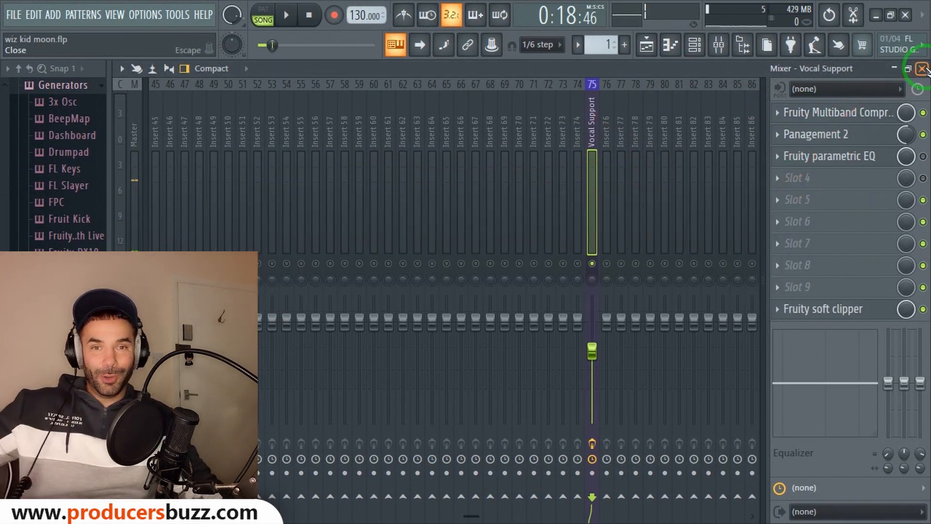
click(923, 68)
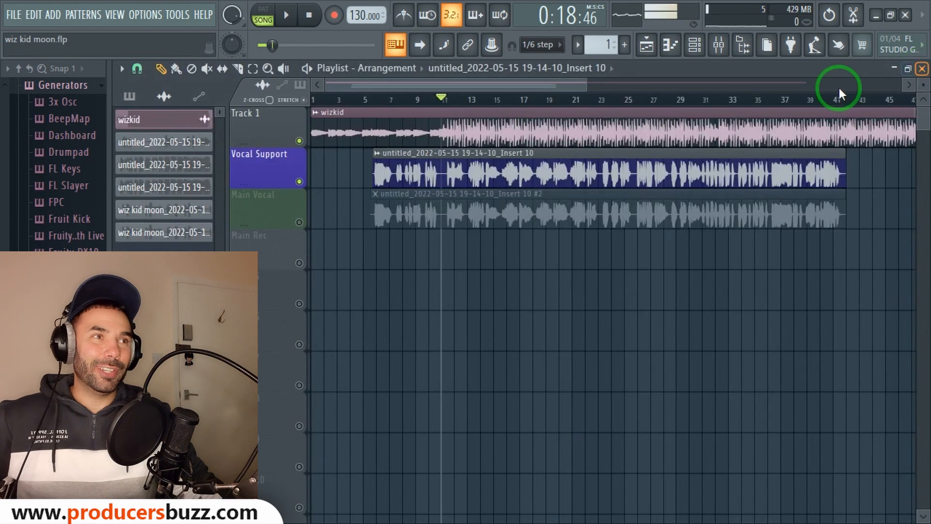
Change the mixer track of the Vocal Support audio clip to 76 and close its channel settings
double_click(482, 167)
drag(554, 67, 570, 433)
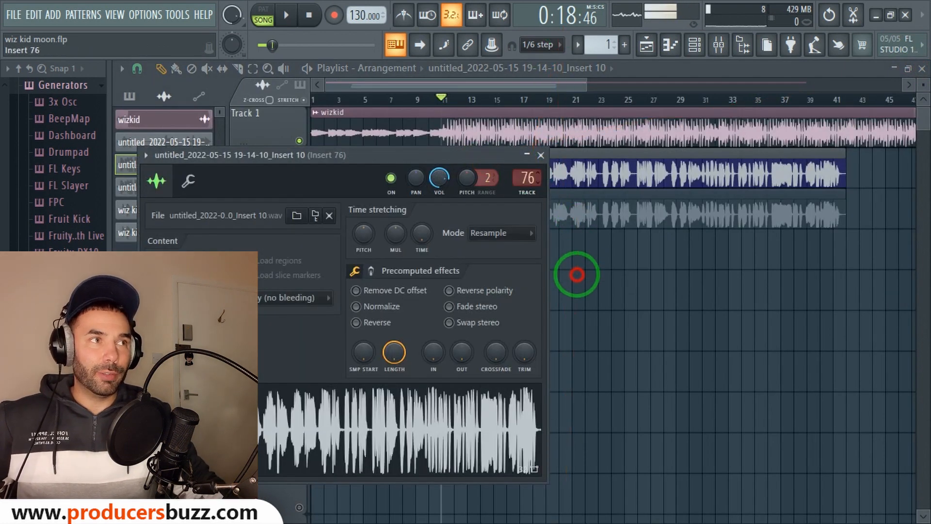
click(541, 155)
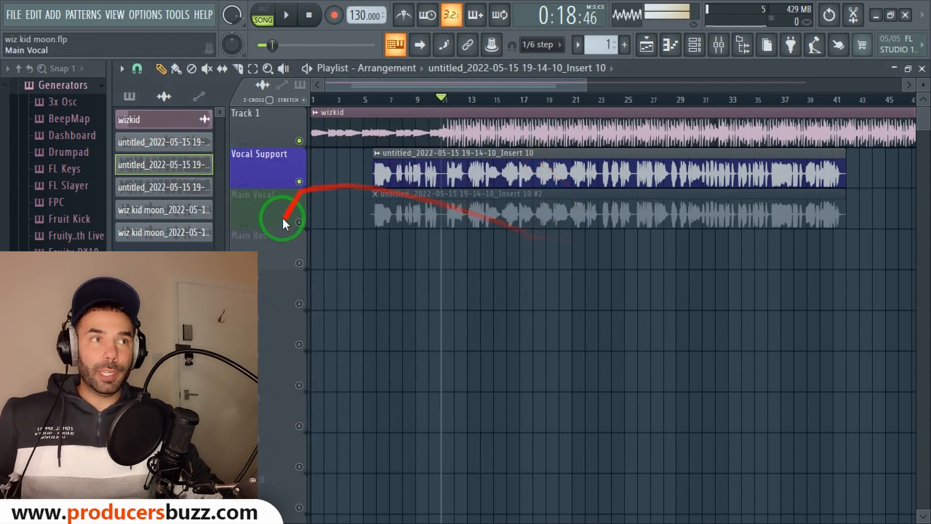
Load the Main Vocals mixer track state from the WizKid 2022 folder onto empty mixer Insert 82
click(719, 45)
drag(592, 195, 533, 161)
right_click(533, 160)
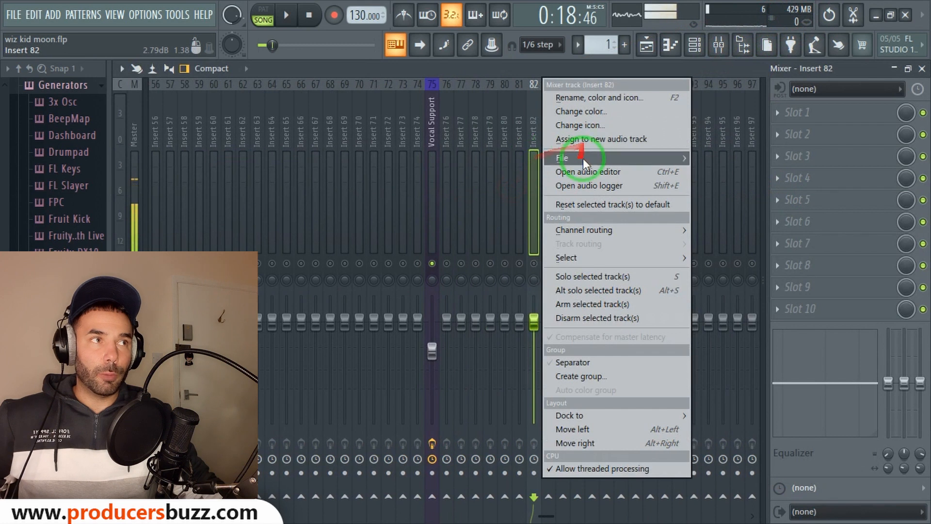
mouse_move(582, 158)
click(250, 21)
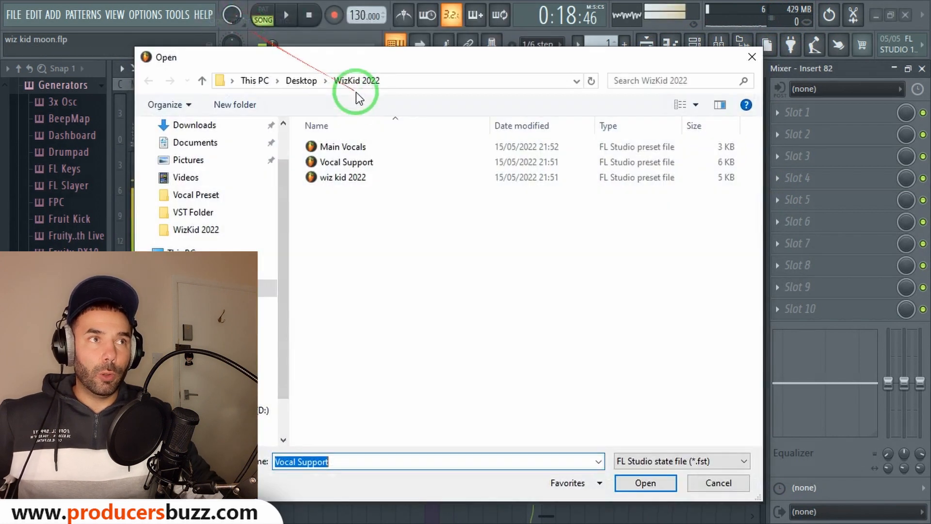
double_click(345, 147)
drag(592, 118, 543, 153)
click(537, 155)
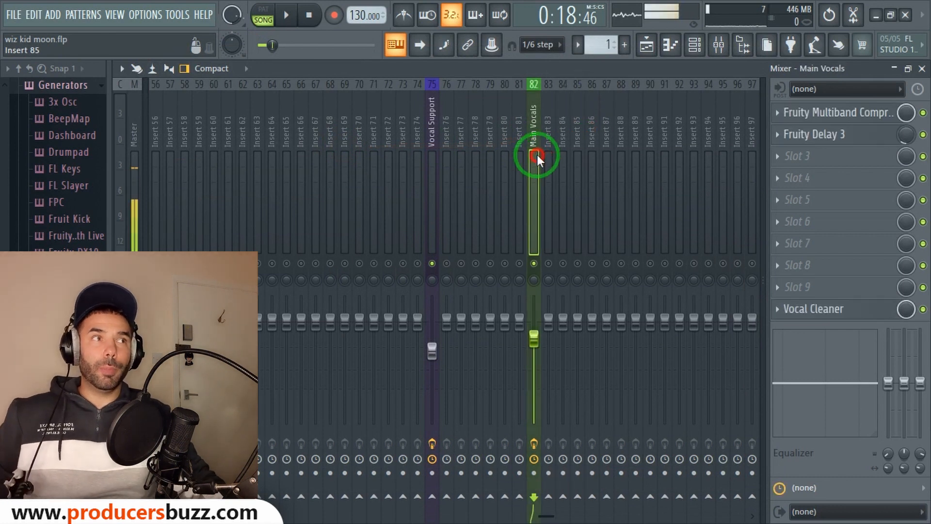
Close the mixer and route the Main Vocal audio clip to mixer track 82 in its channel settings
click(924, 67)
double_click(435, 205)
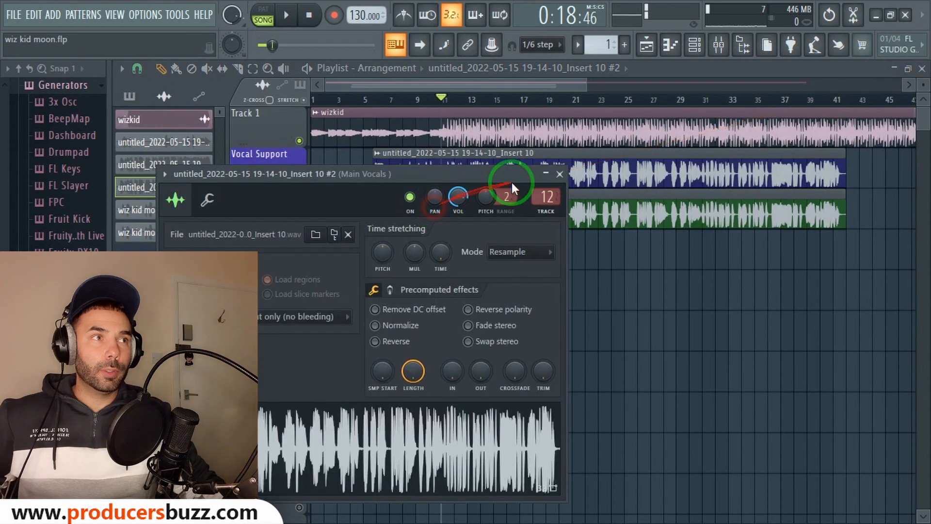
drag(545, 196, 582, 461)
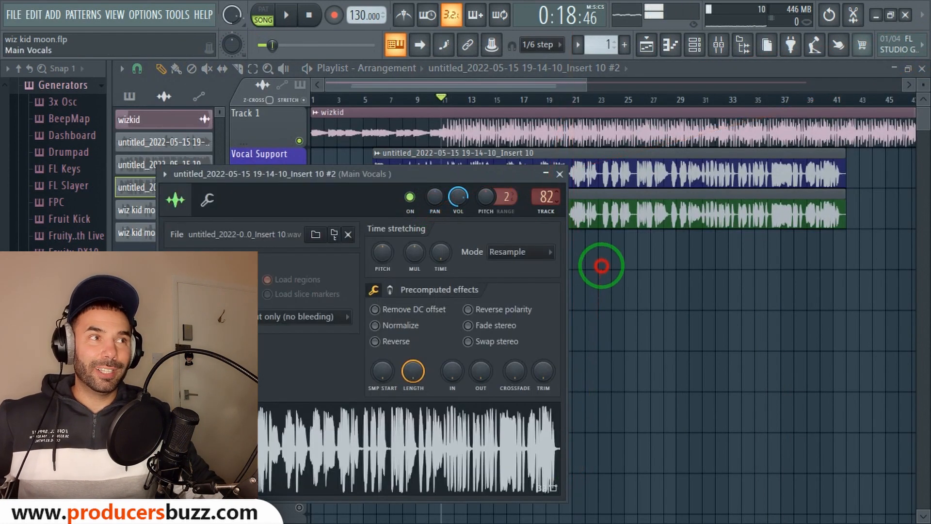
Close the Main Vocal channel settings and play the song briefly from about bar 10 to audition the vocals
click(433, 99)
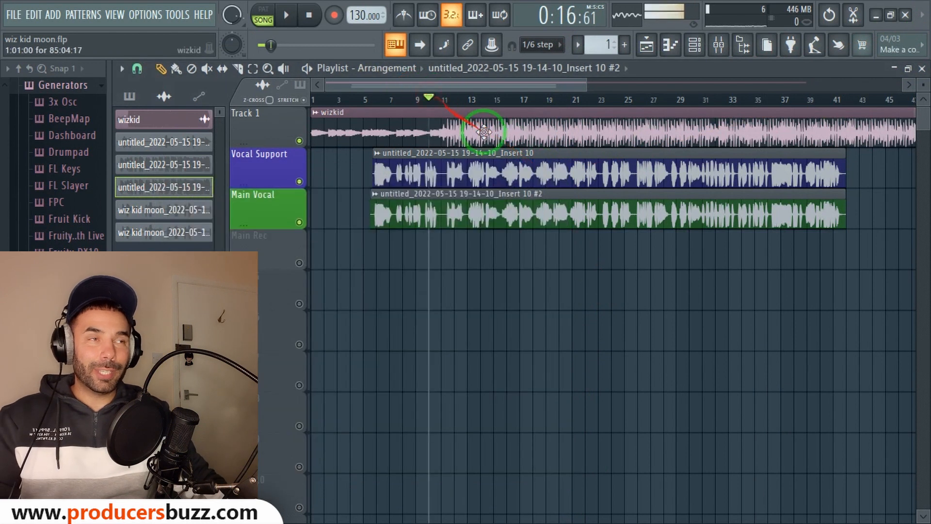
key(space)
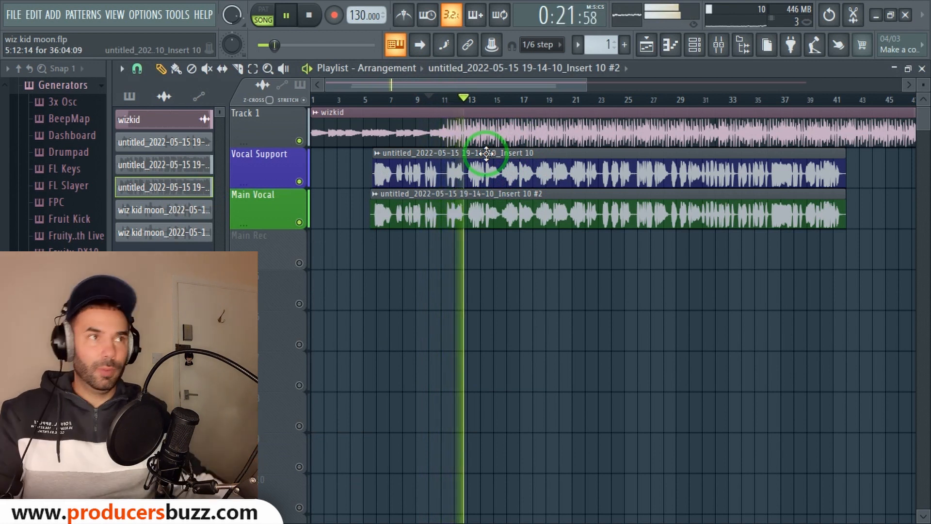
key(space)
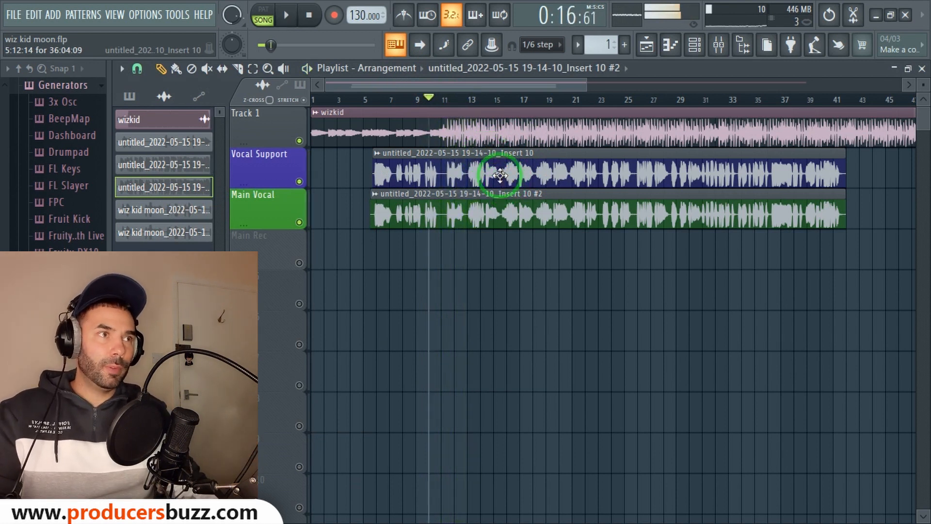
Check the mixer track routing in the channel settings of the Vocal Support and Main Vocal audio clips
double_click(507, 180)
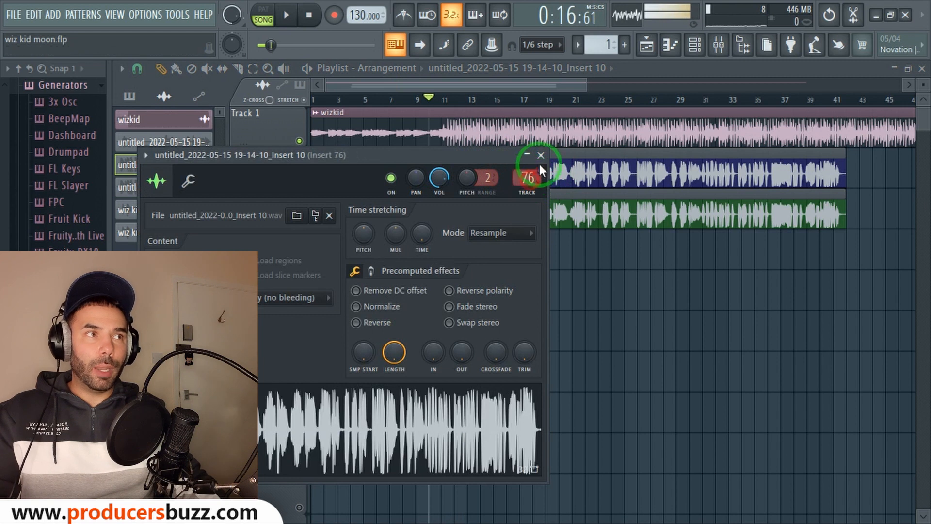
click(541, 156)
double_click(542, 203)
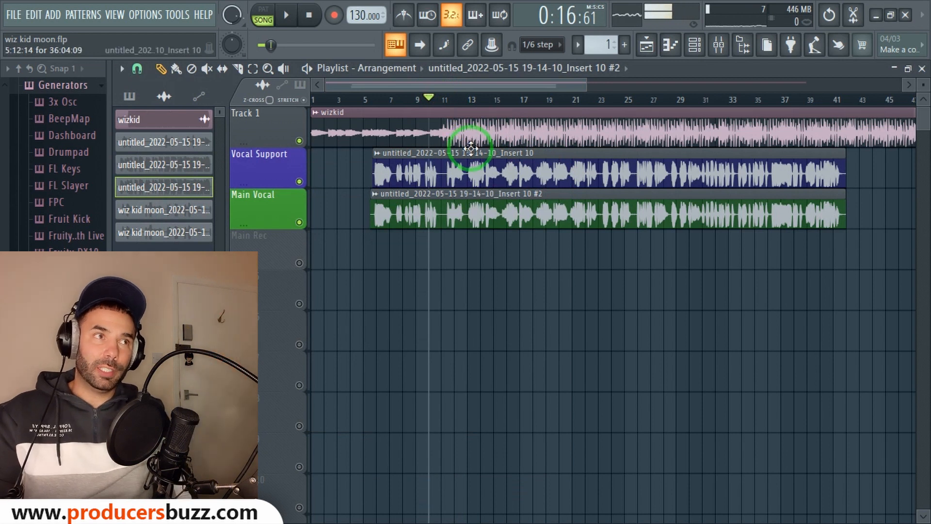
Start playback and unsolo the Vocal Support mixer track so that all mixer tracks are enabled, and close the mixer
key(space)
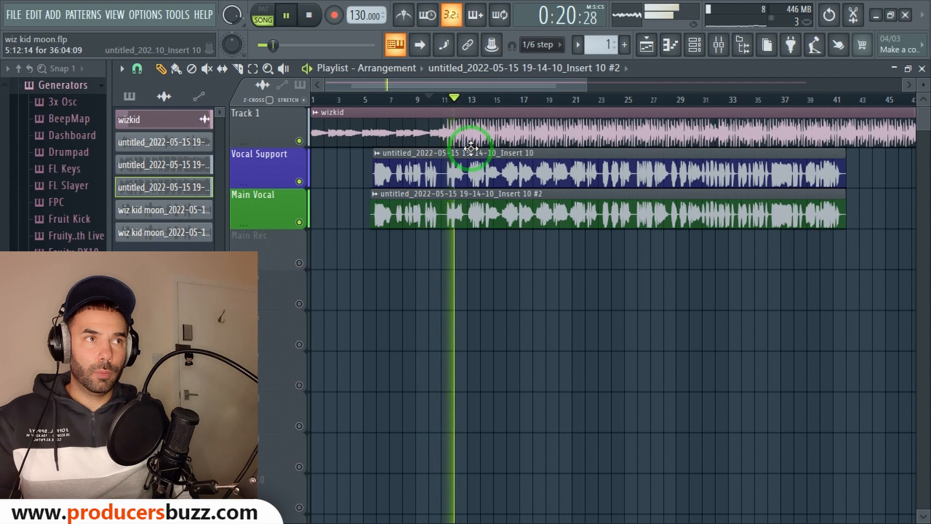
click(719, 45)
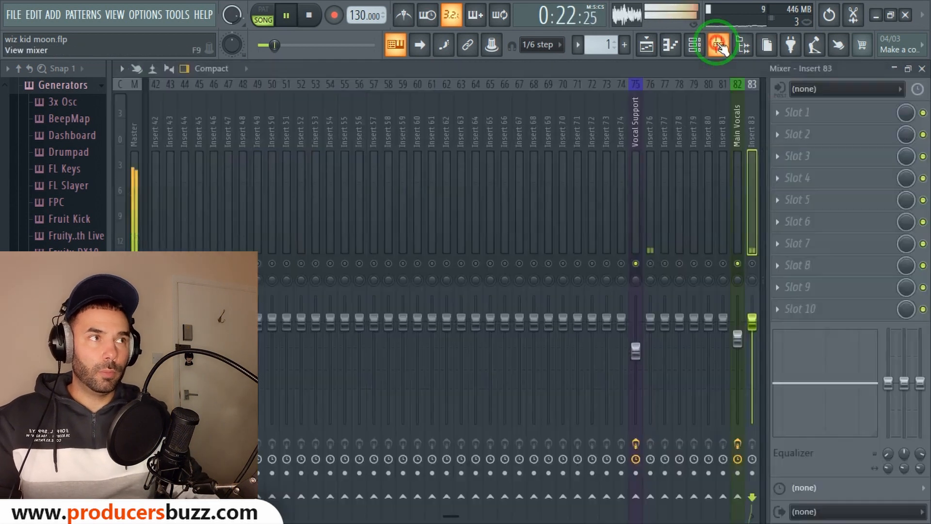
right_click(635, 265)
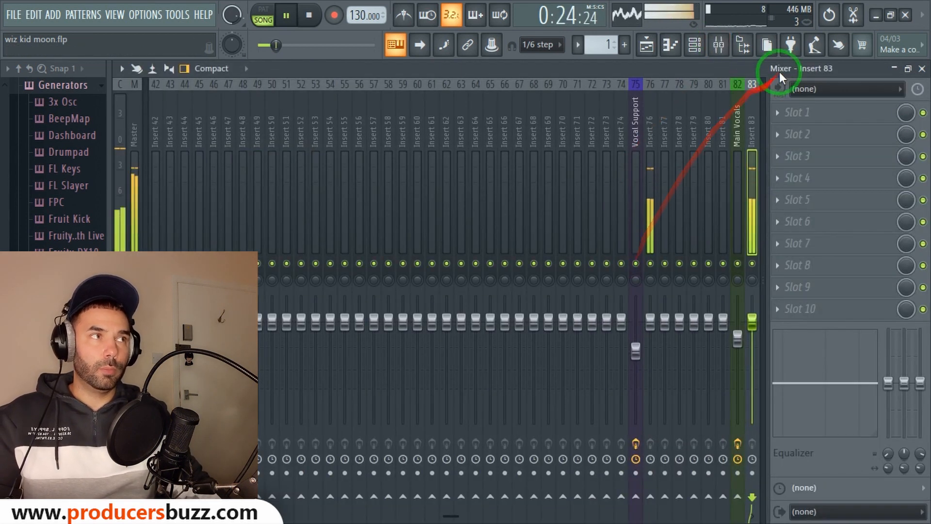
click(921, 69)
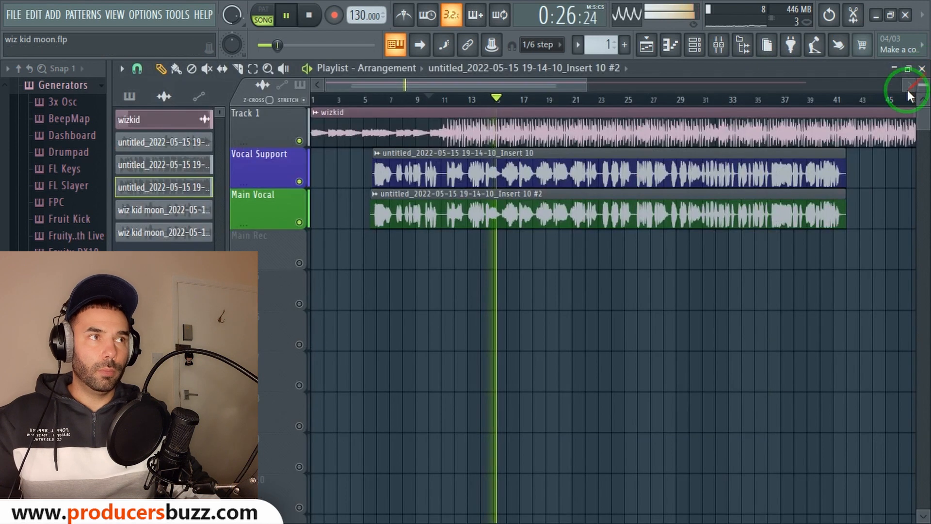
Route the Vocal Support audio clip to mixer track 75 and check the Main Vocal clip's mixer routing
double_click(624, 171)
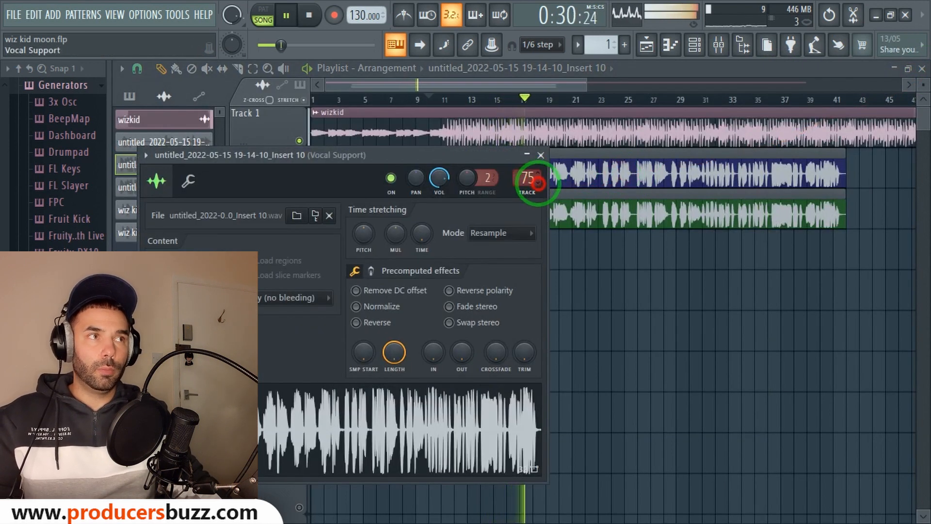
click(540, 155)
double_click(545, 216)
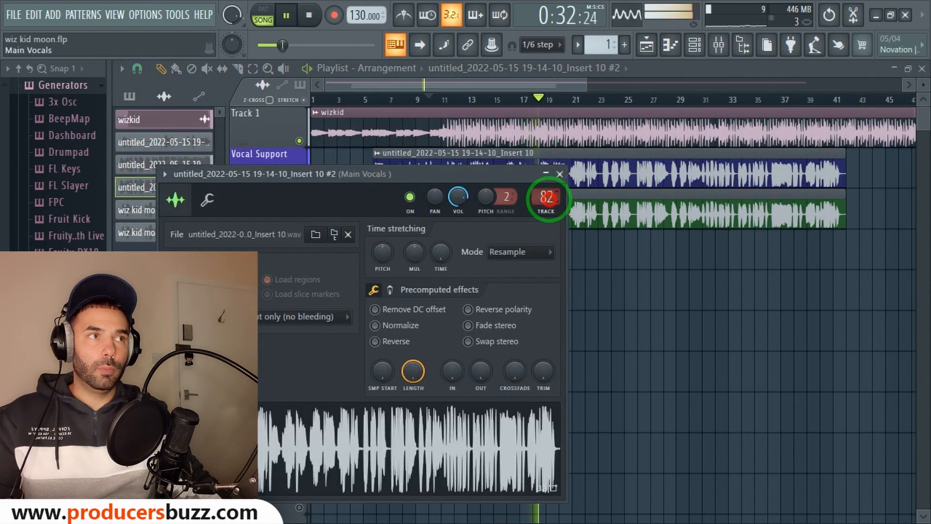
click(561, 175)
Restart playback, move the start position to about bar 11 to listen to both processed vocals, and stop the song
key(space)
key(space)
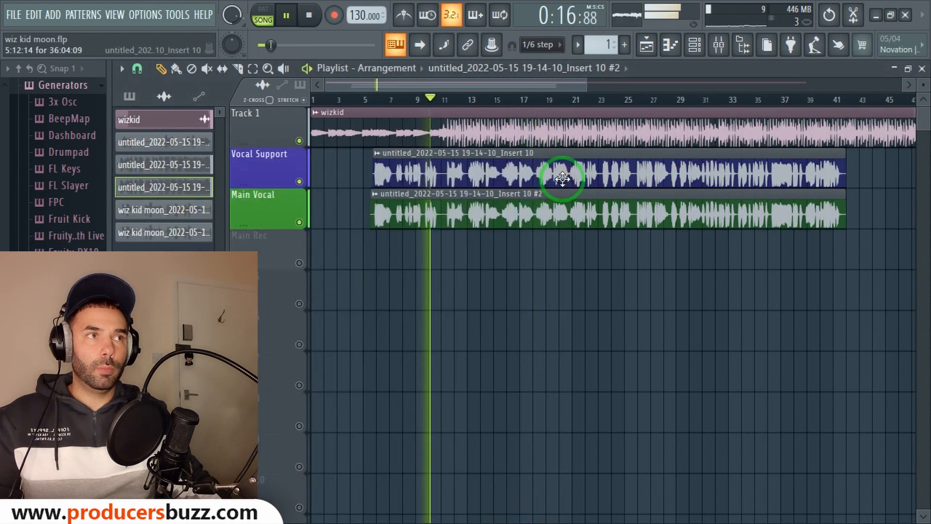
click(447, 117)
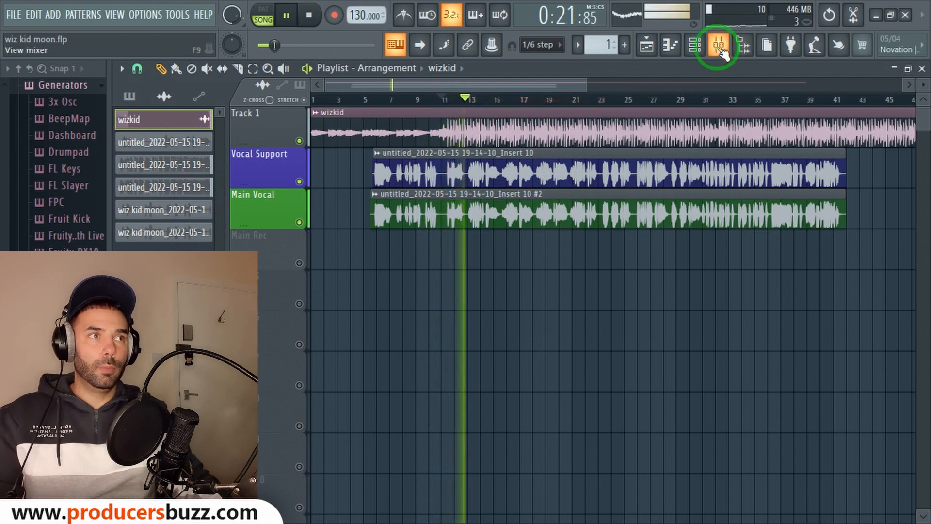
key(space)
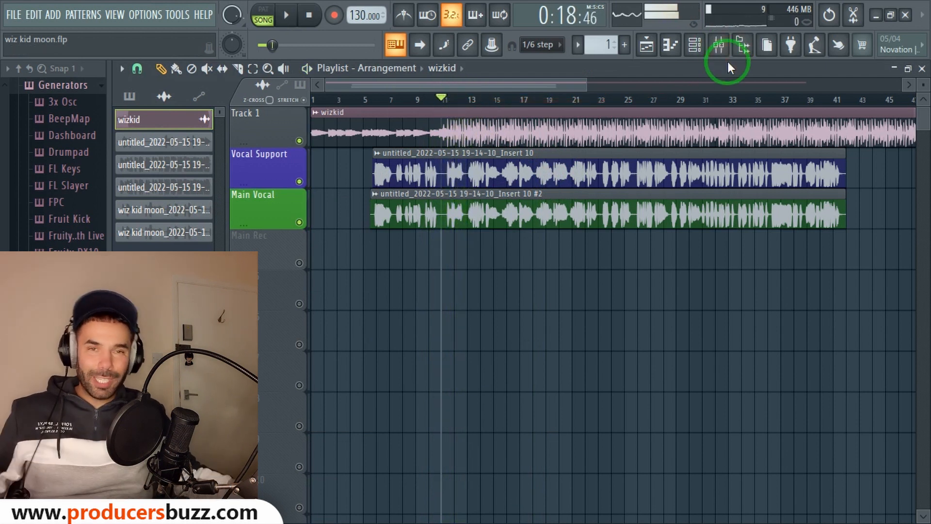